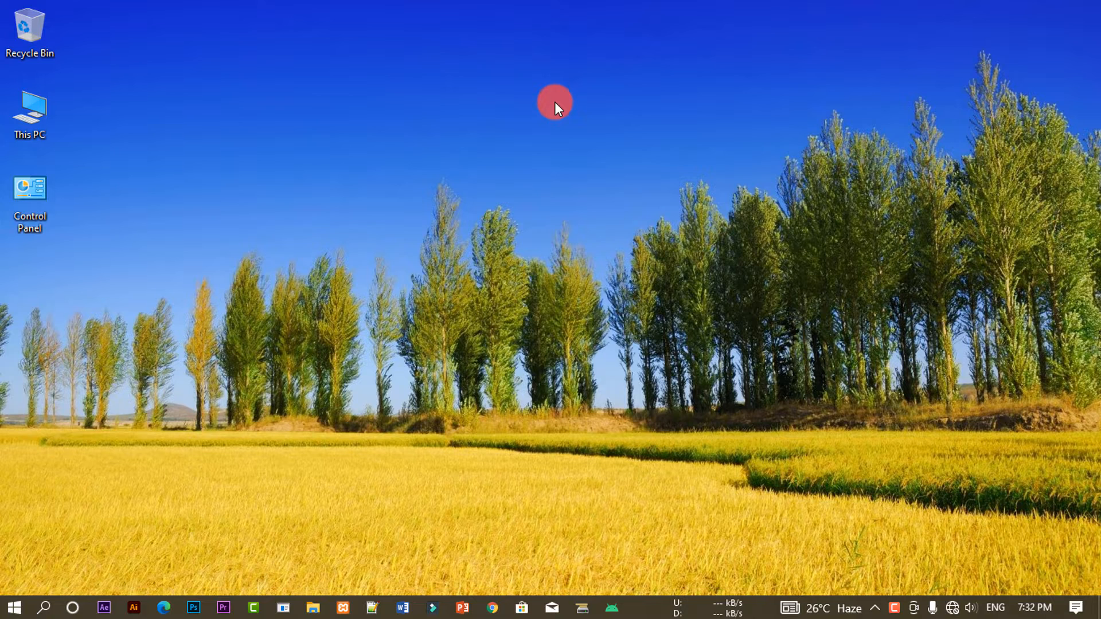
right_click(555, 100)
left_click(625, 147)
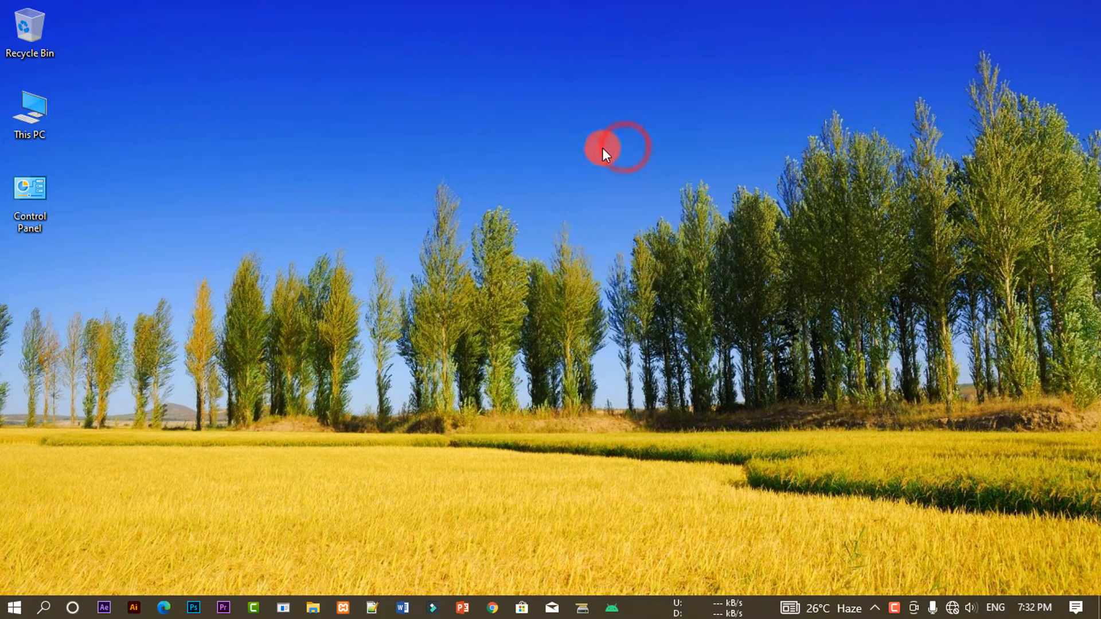
Step: Switch to Photoshop and open the recent file mockup.psd with no layer selected
left_click(204, 602)
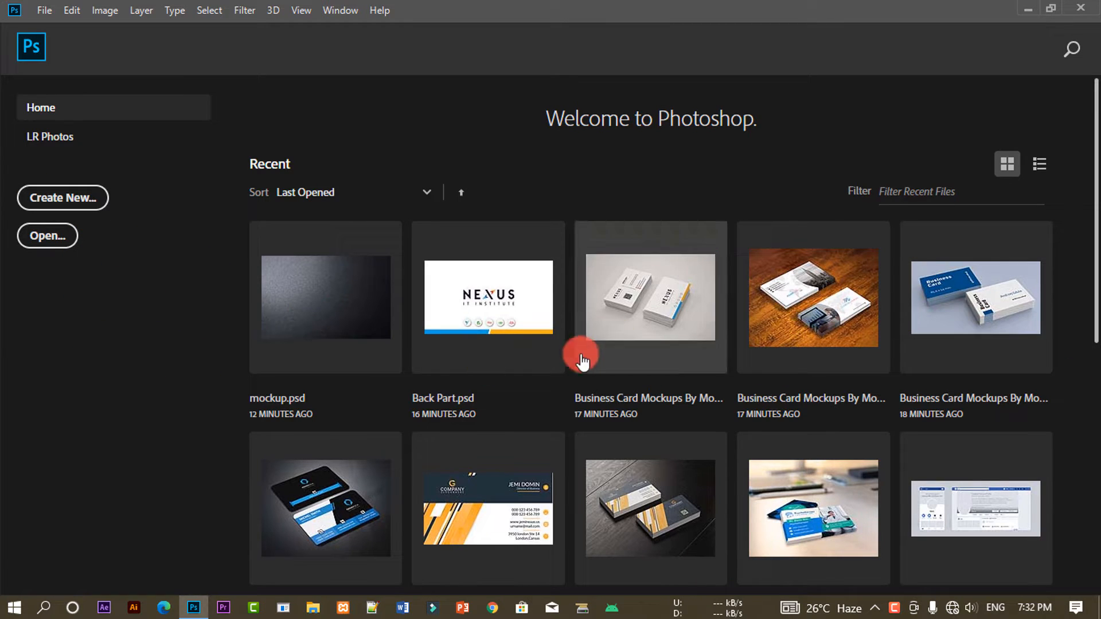
left_click(317, 300)
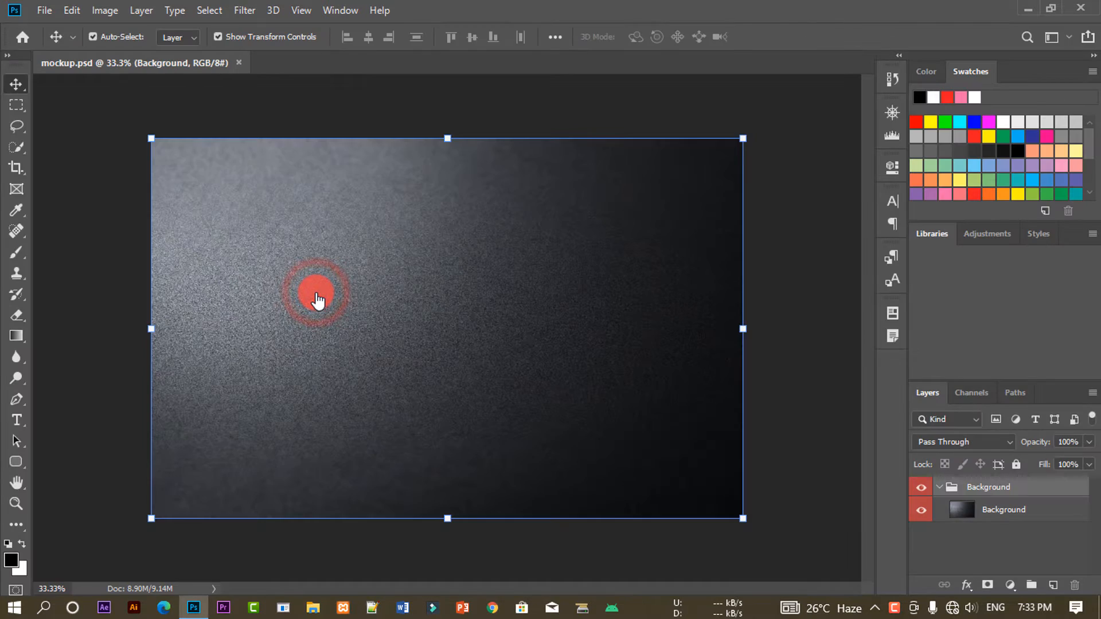
left_click(367, 105)
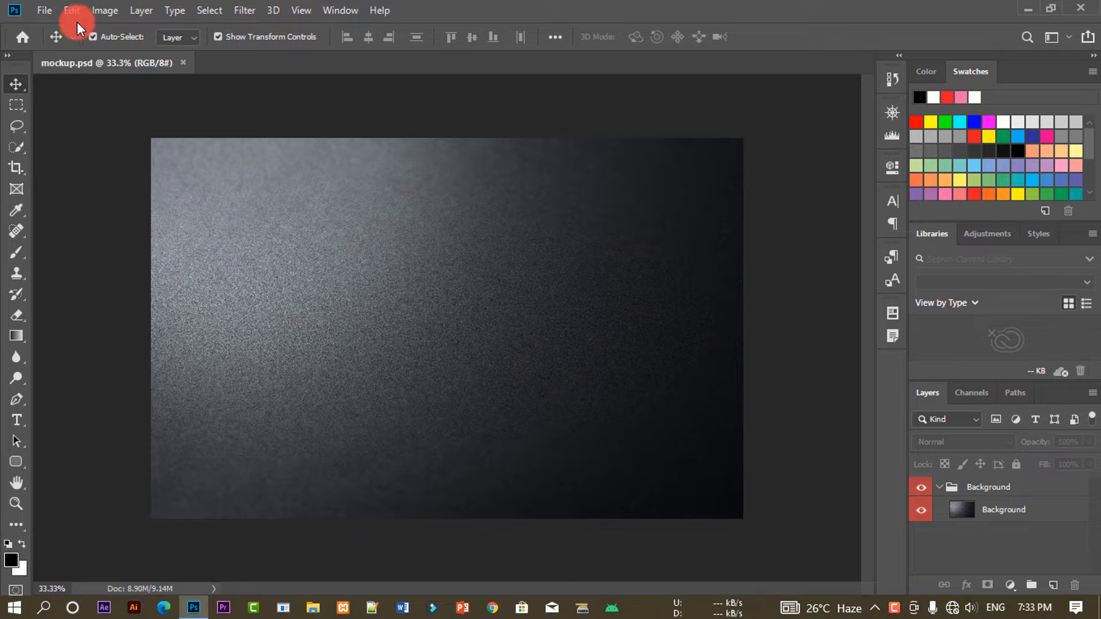
left_click(57, 12)
left_click(52, 43)
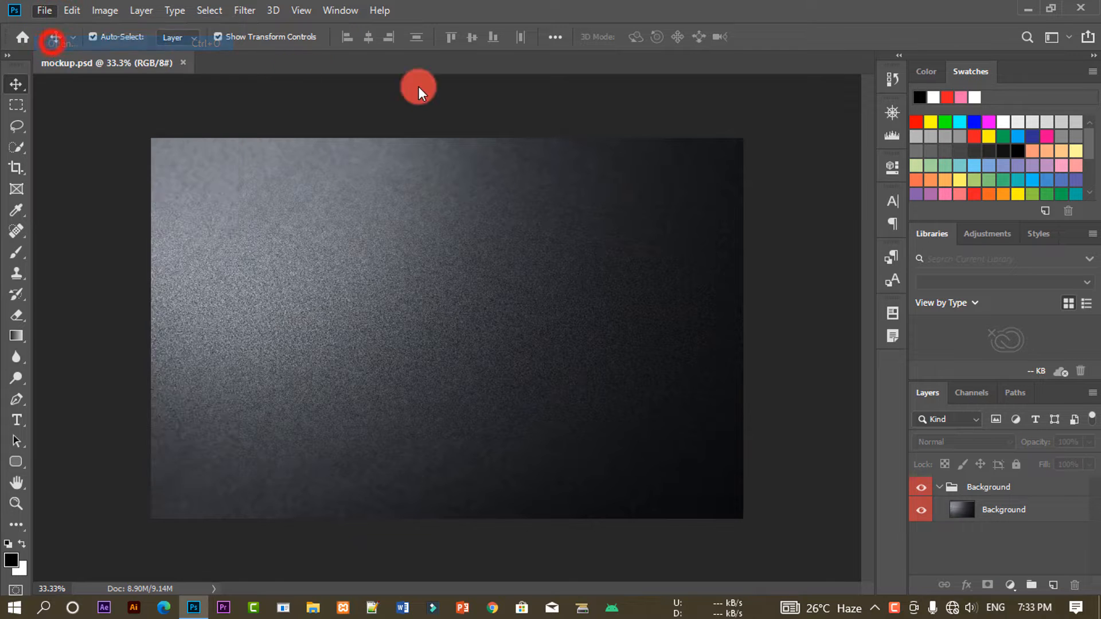
left_click(1080, 9)
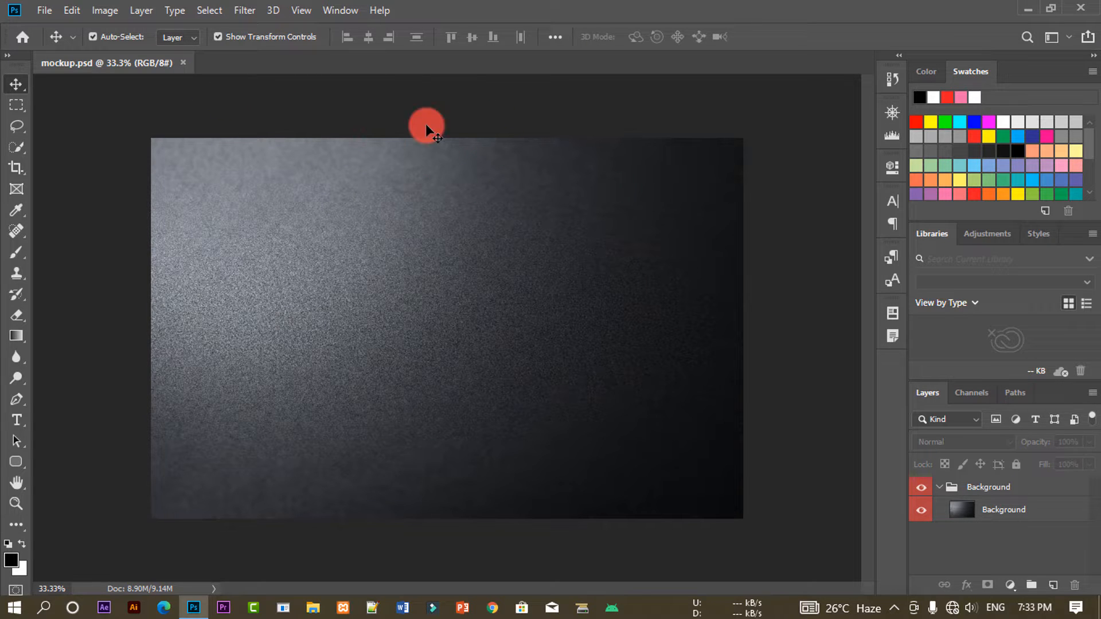
Step: Start a new document sized 3.5 inches wide by 2 inches high at a resolution of 300 pixels/inch
left_click(44, 12)
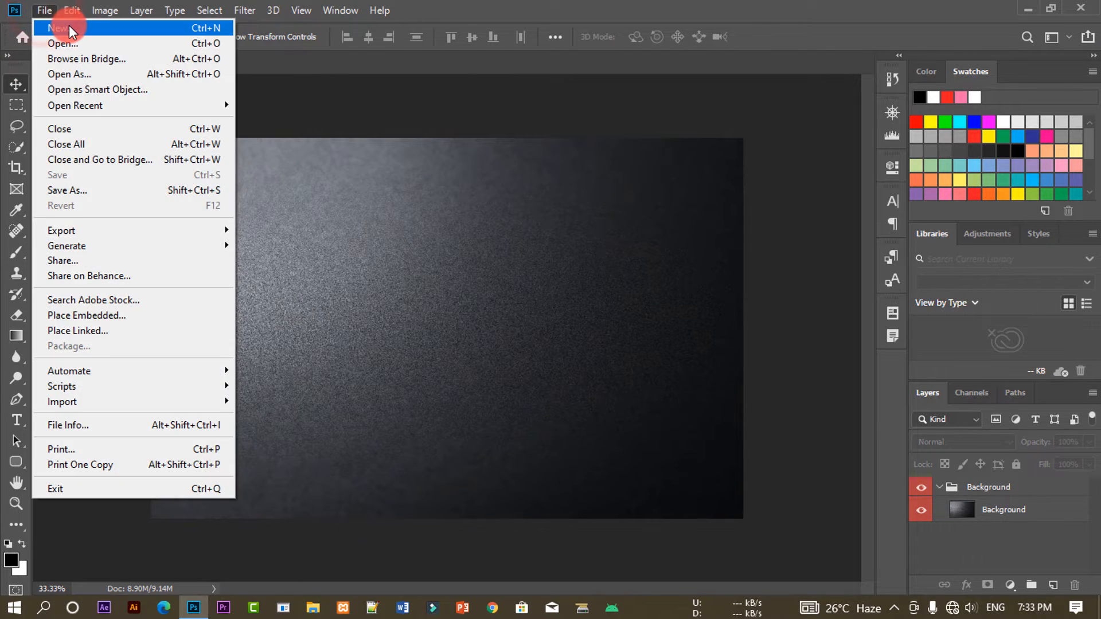
left_click(69, 27)
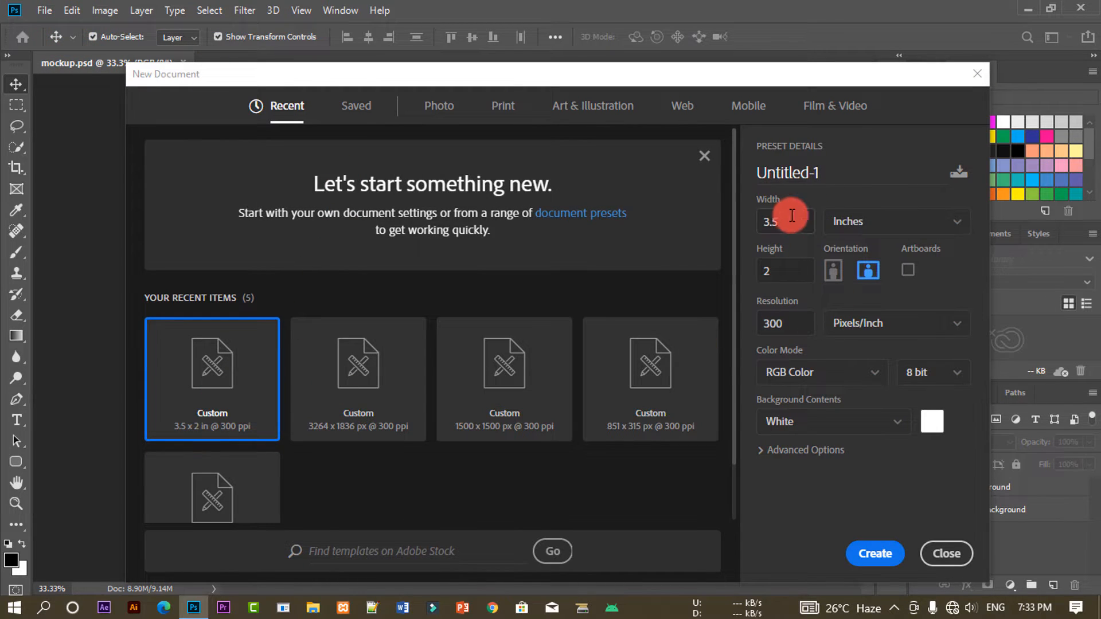
left_click(792, 216)
left_click(888, 228)
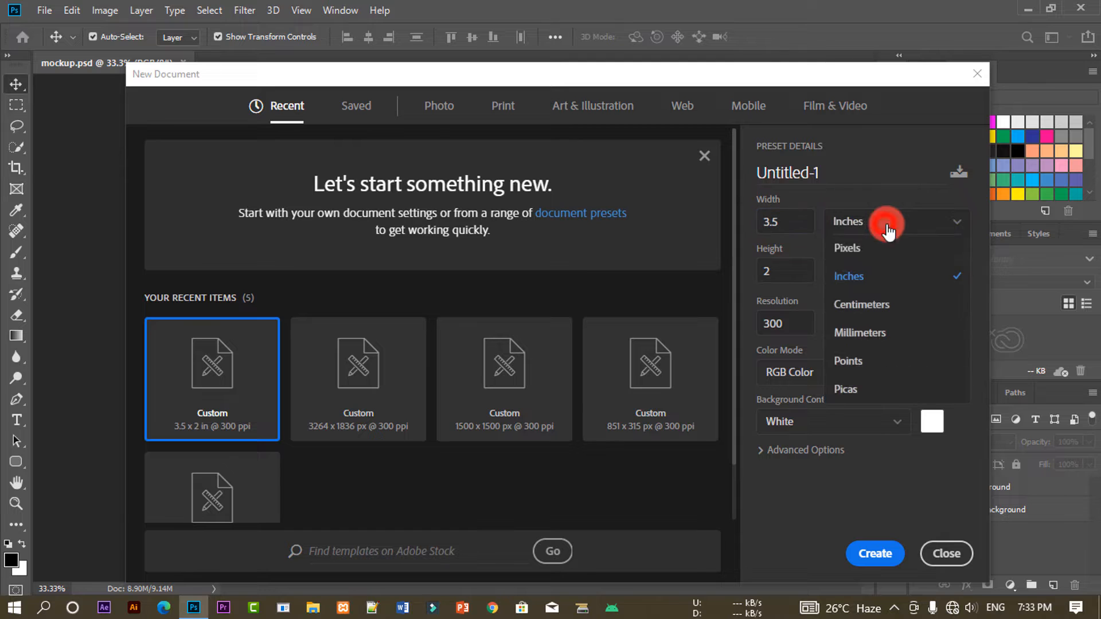
left_click(889, 278)
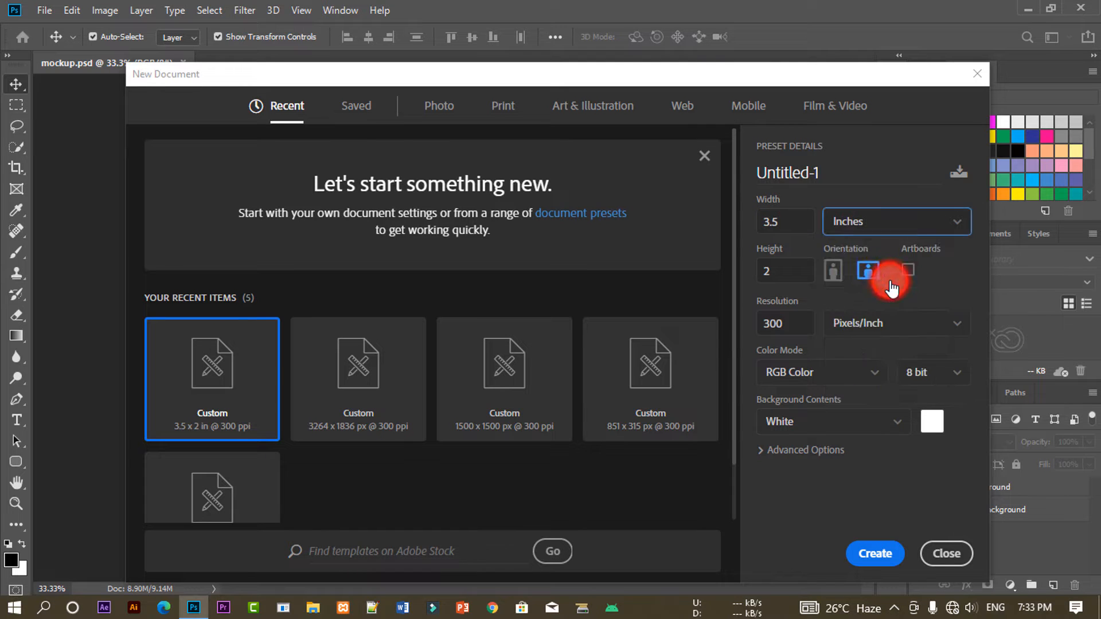
left_click(794, 222)
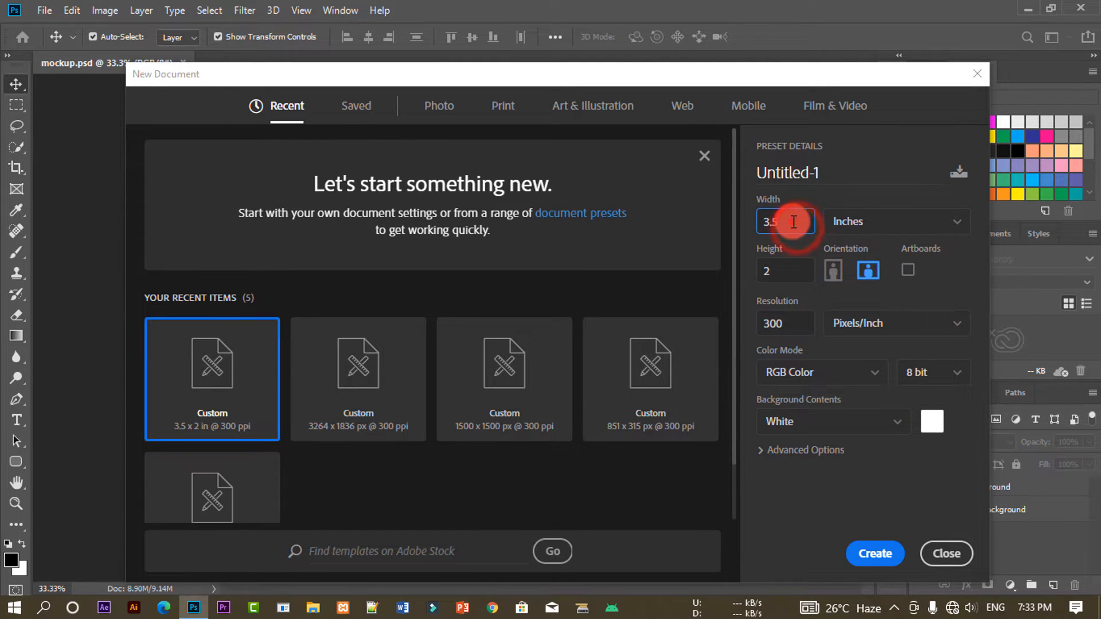
double_click(793, 222)
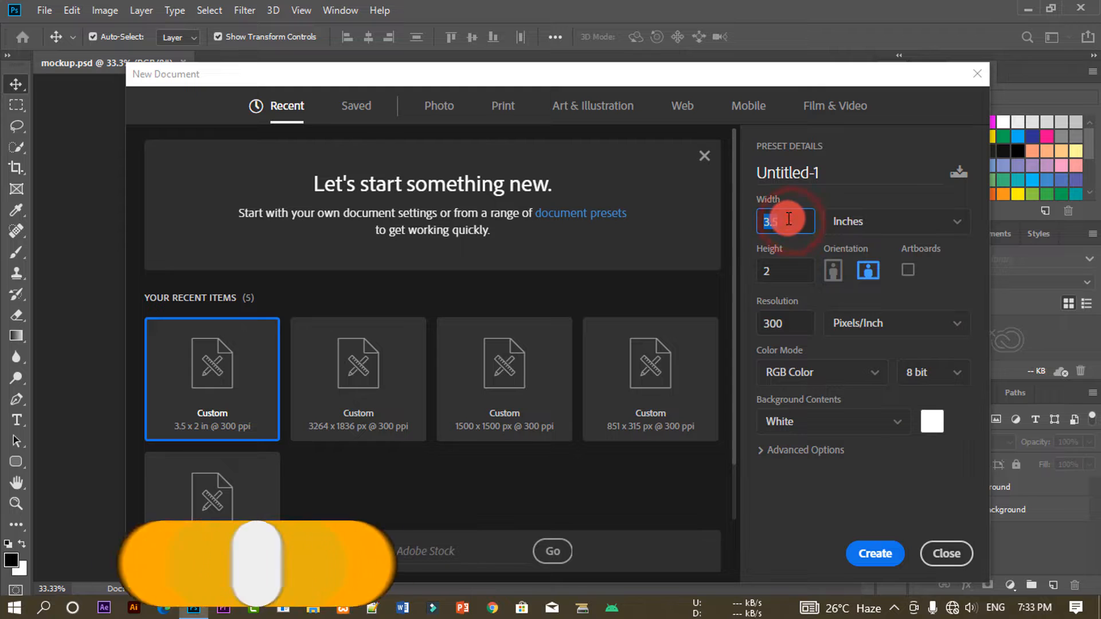
double_click(792, 271)
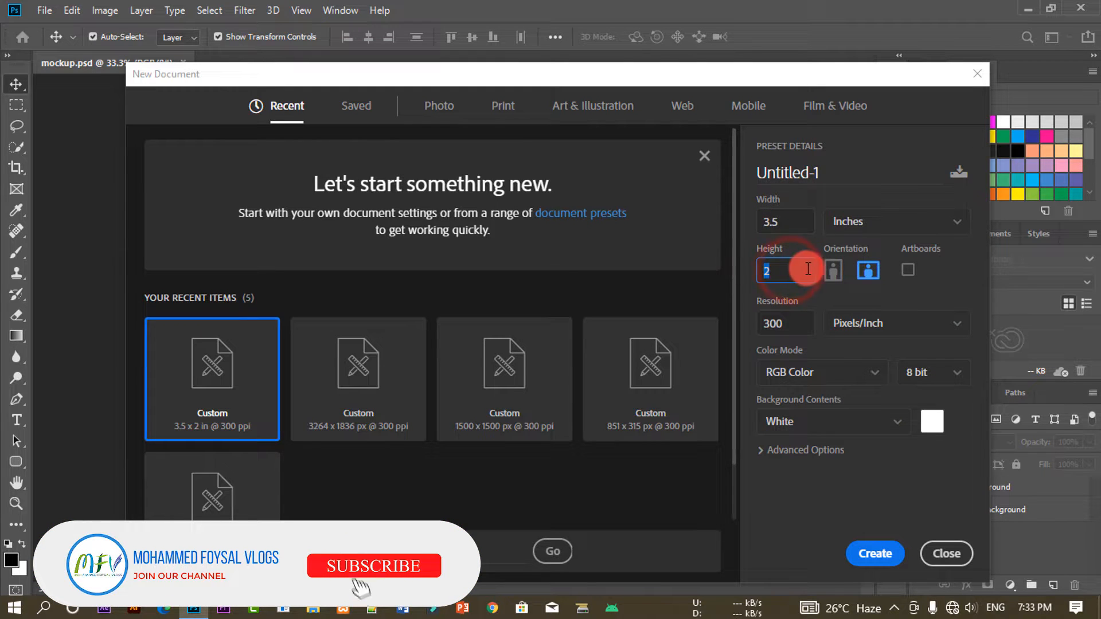
left_click_drag(803, 323, 749, 328)
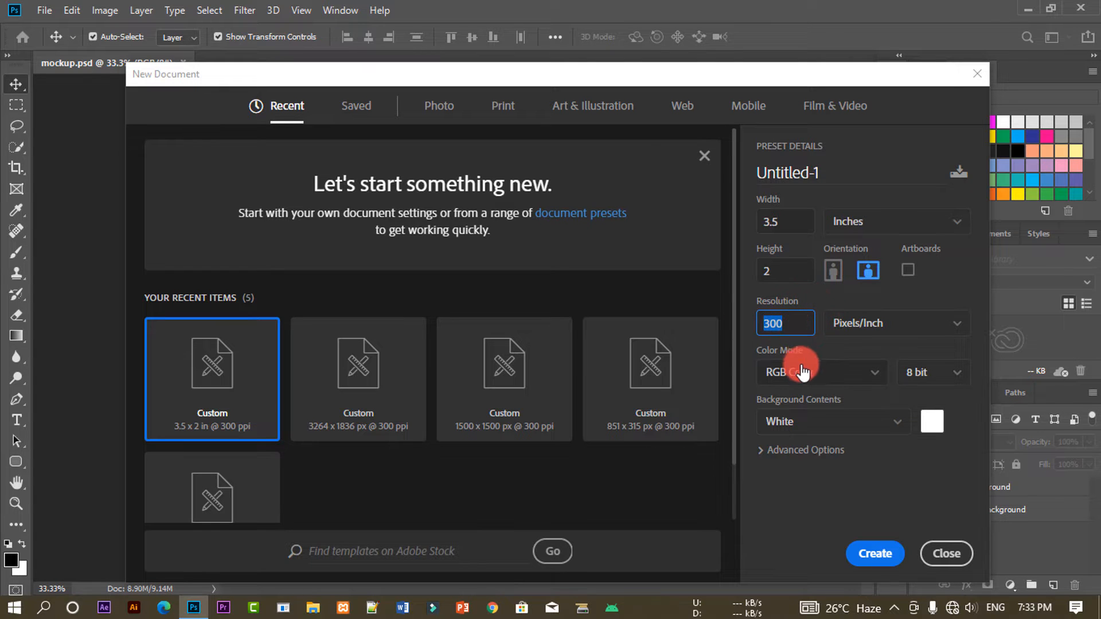
Step: Create the new document in RGB Color mode, 8 bit, with white background contents
left_click(856, 370)
left_click(858, 374)
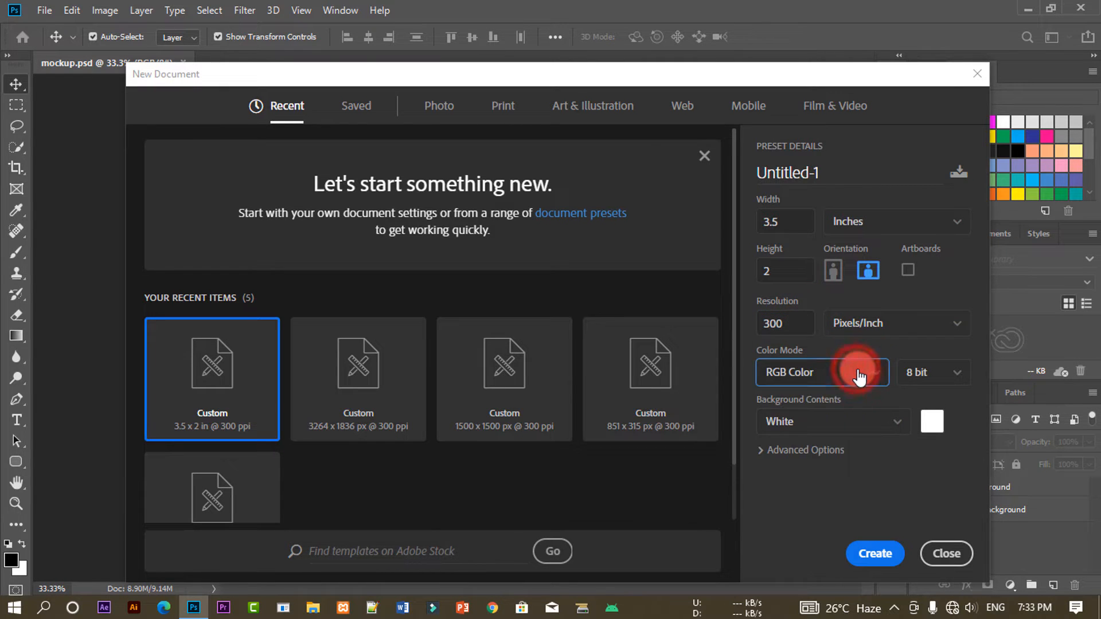
left_click(859, 434)
left_click(859, 425)
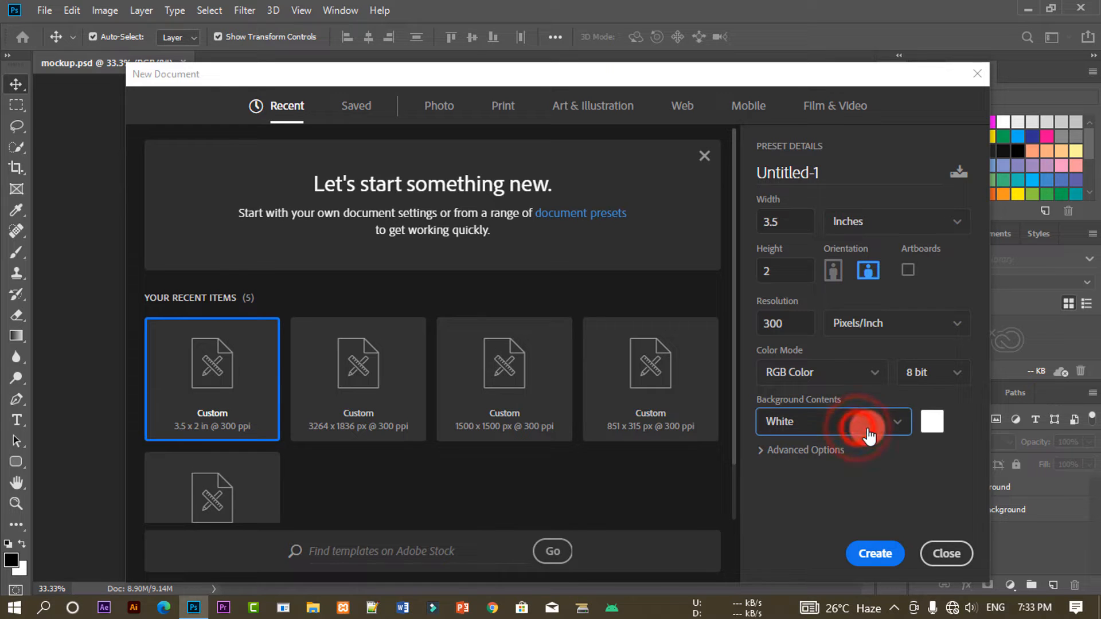
left_click(962, 376)
left_click(922, 395)
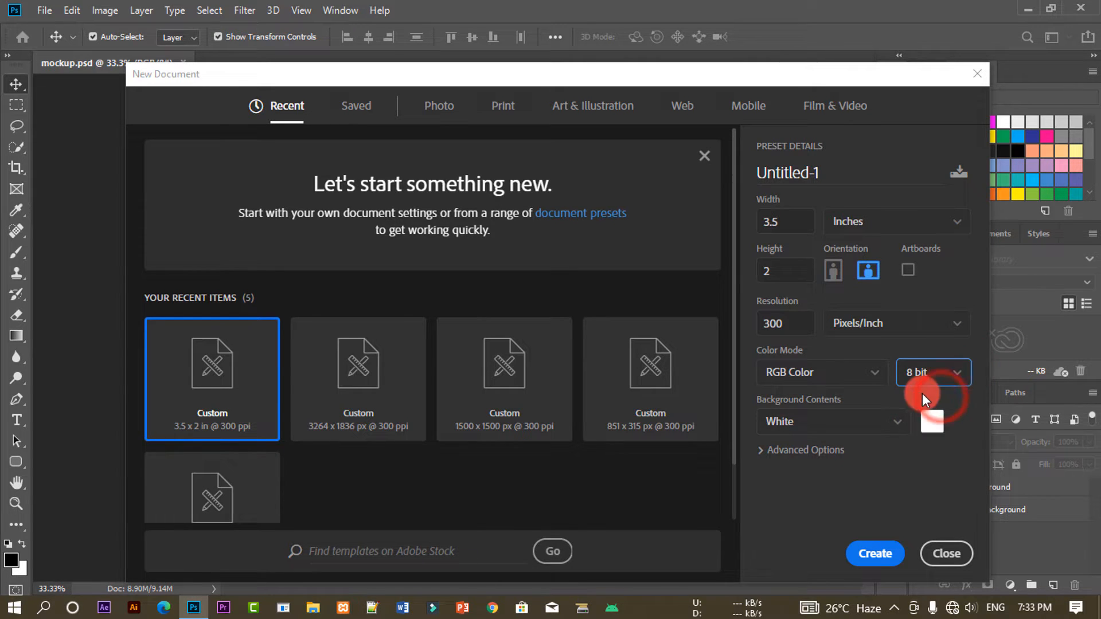
left_click(885, 554)
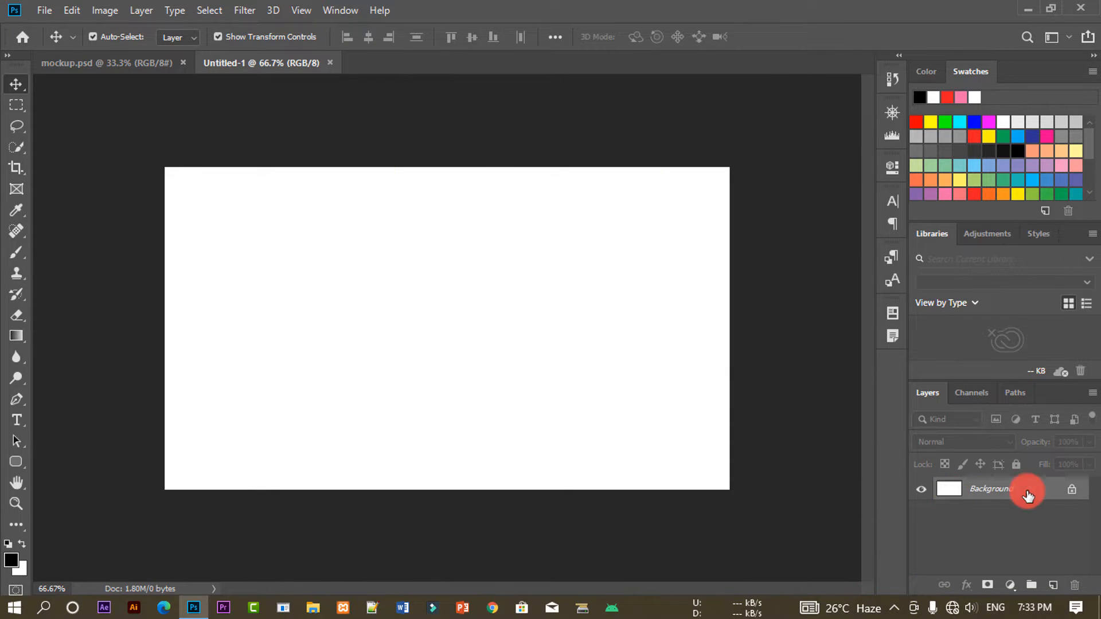
Step: Turn the locked Background of the new document into a regular layer and convert it to a smart object
double_click(1050, 497)
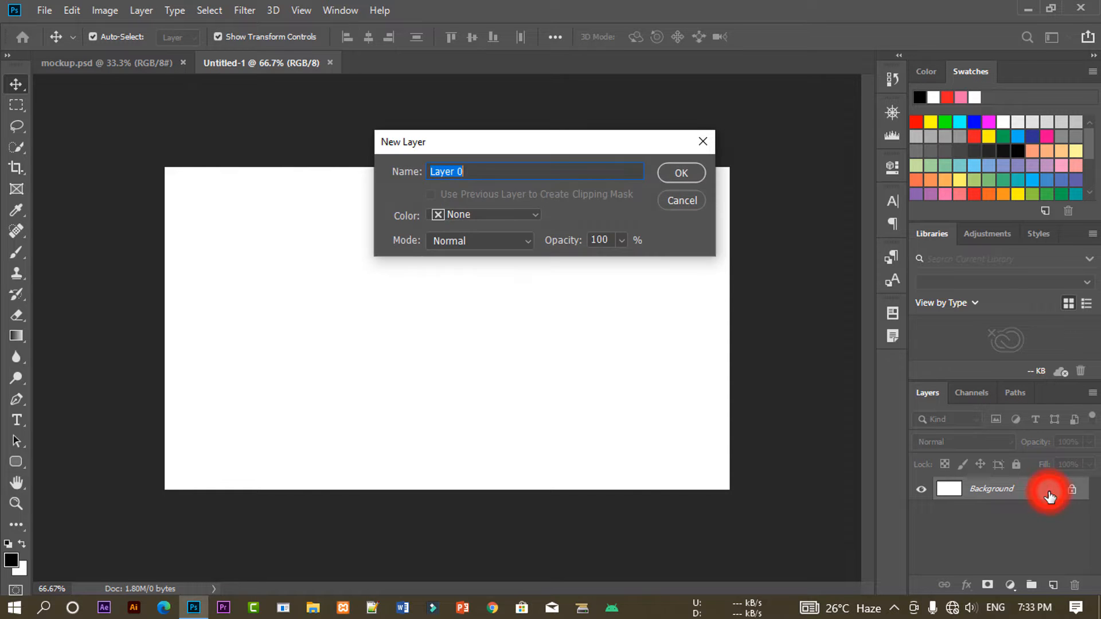
left_click(688, 170)
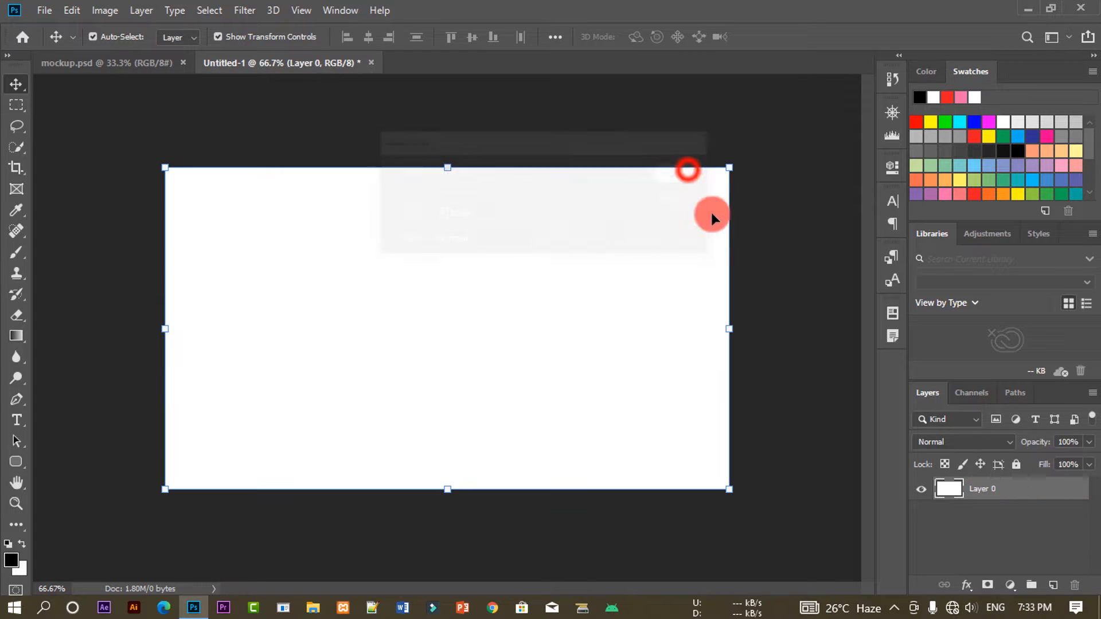
left_click(977, 521)
left_click(975, 489)
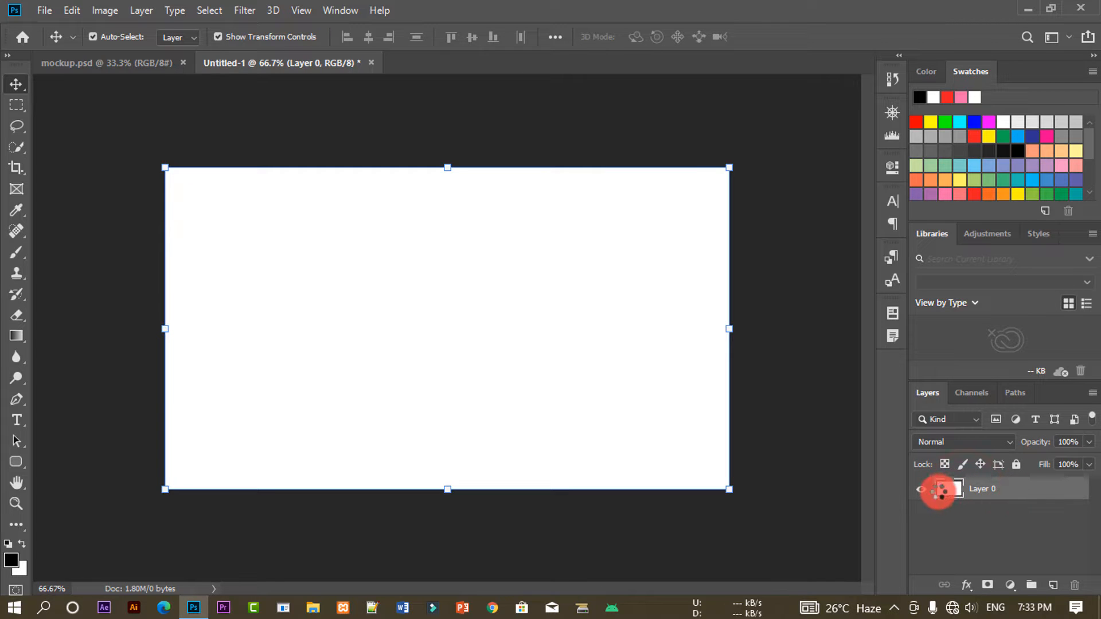
right_click(999, 496)
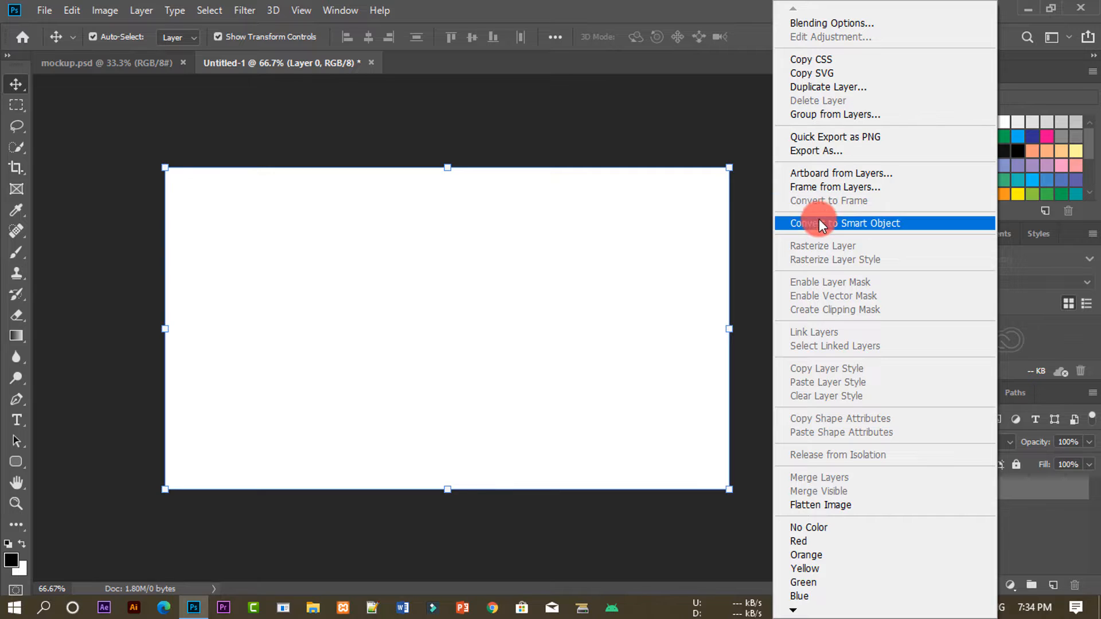
left_click(896, 223)
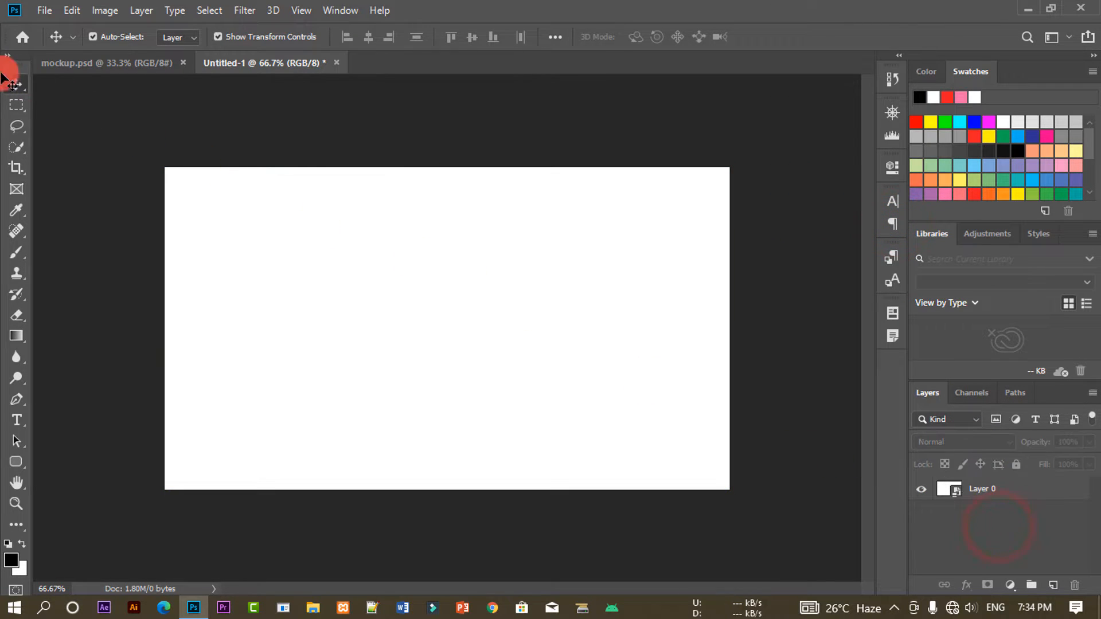
Step: Copy the white card smart object from the new document into mockup.psd, over the dark textured background
left_click(1030, 499)
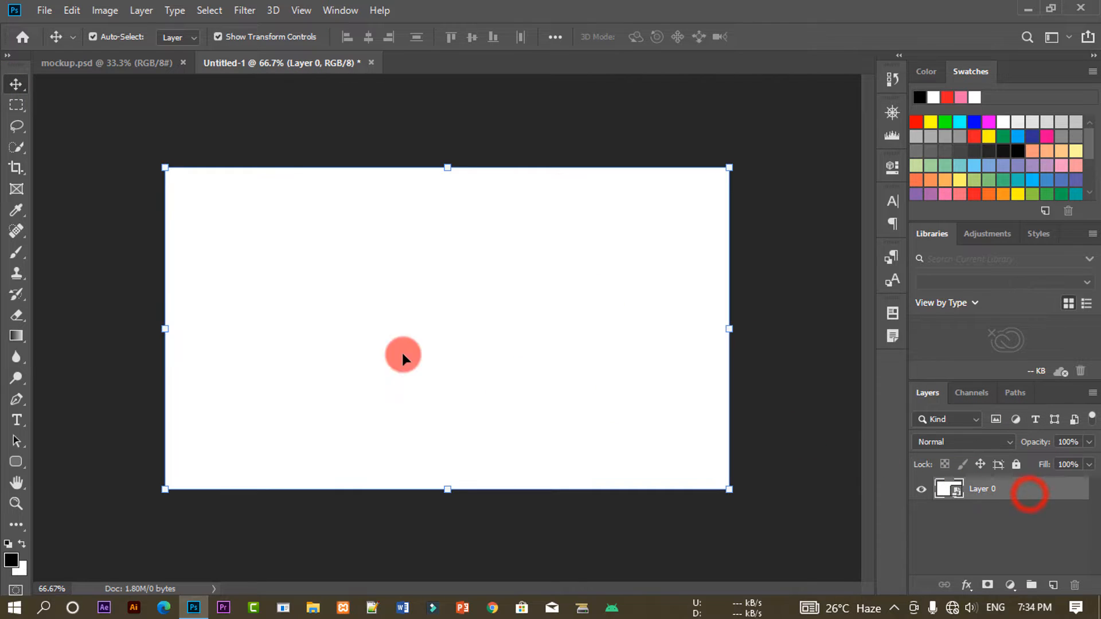
left_click(16, 84)
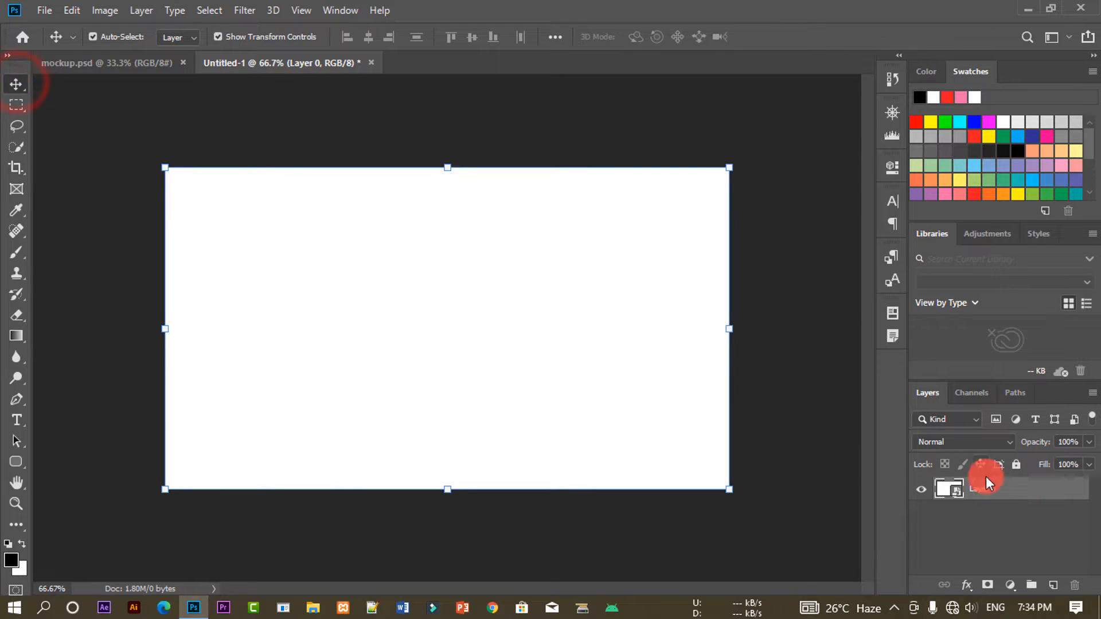
left_click_drag(987, 492, 985, 502)
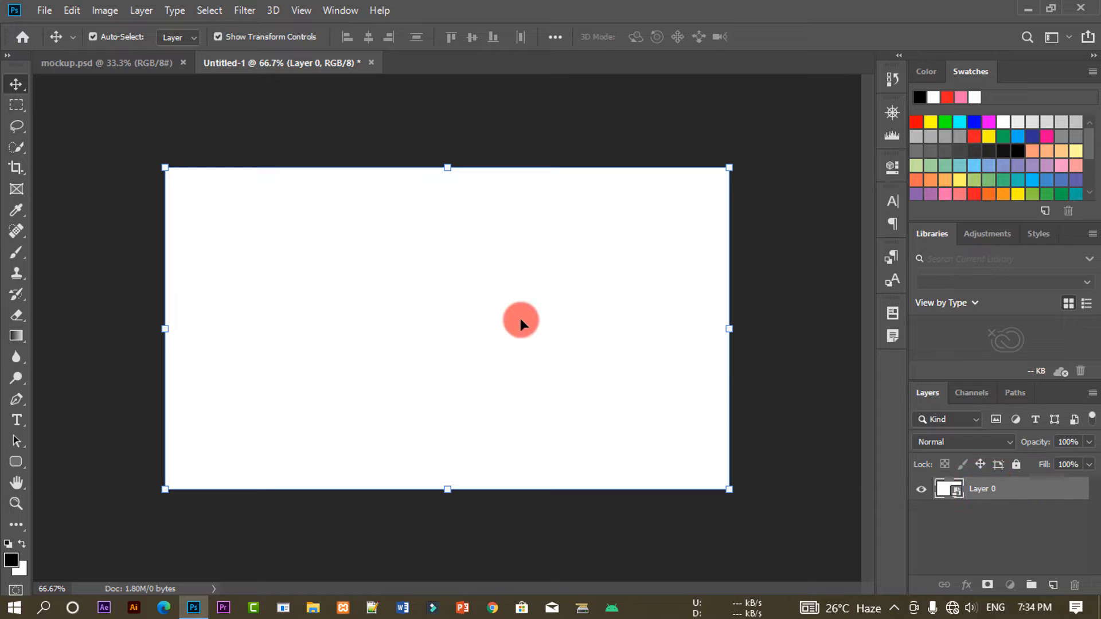
left_click_drag(485, 297, 425, 263)
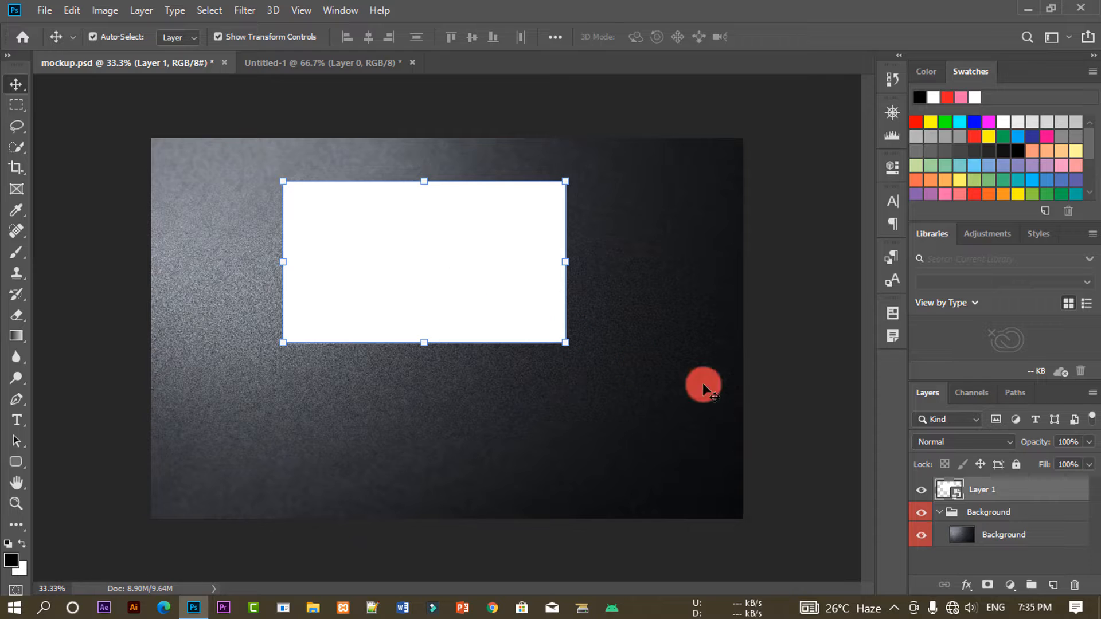
Step: Rename the white card's smart object layer in mockup.psd as Back
left_click(1029, 511)
left_click(999, 489)
right_click(984, 496)
left_click(1028, 489)
double_click(982, 489)
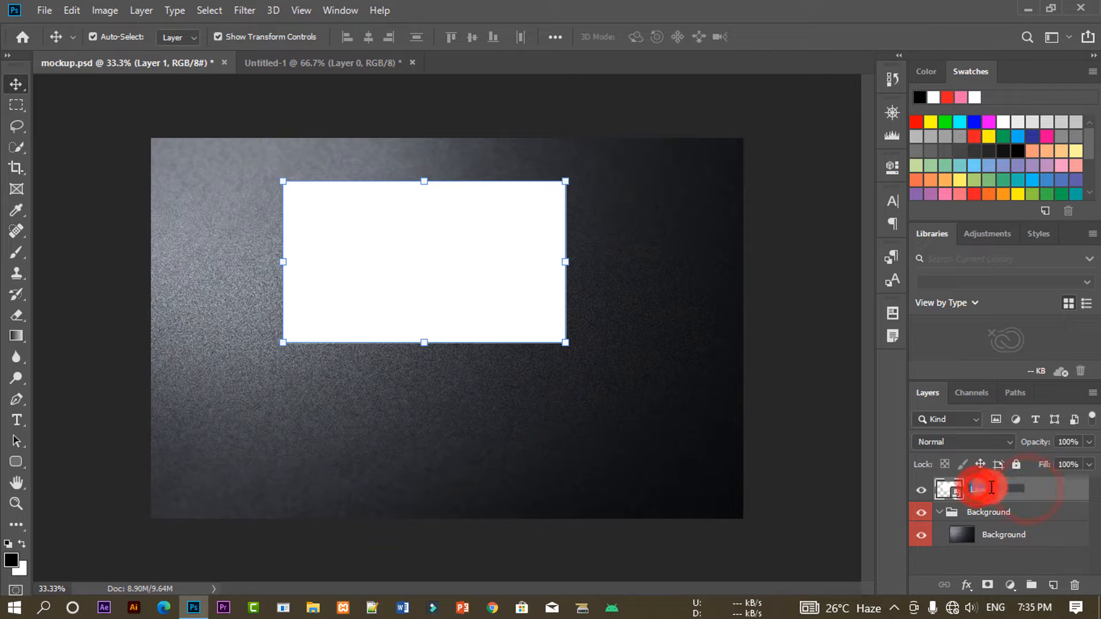
type("Back")
left_click(1019, 514)
left_click(1013, 493)
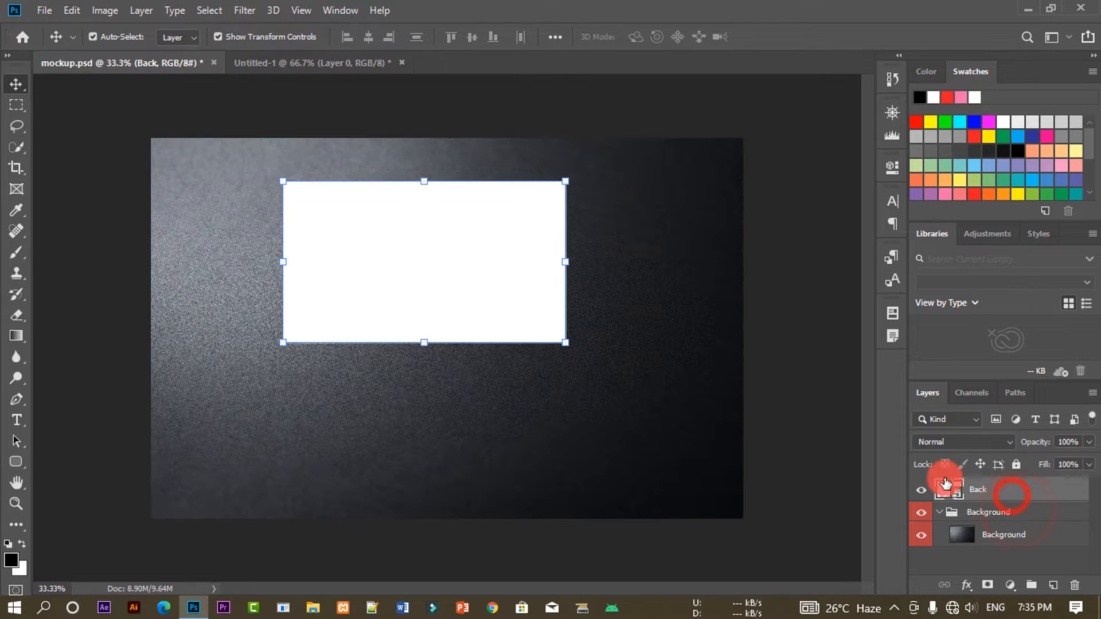
Step: Move the Back card down and left over the textured background and distort its four corners into a rough perspective shape
left_click_drag(439, 231, 378, 289)
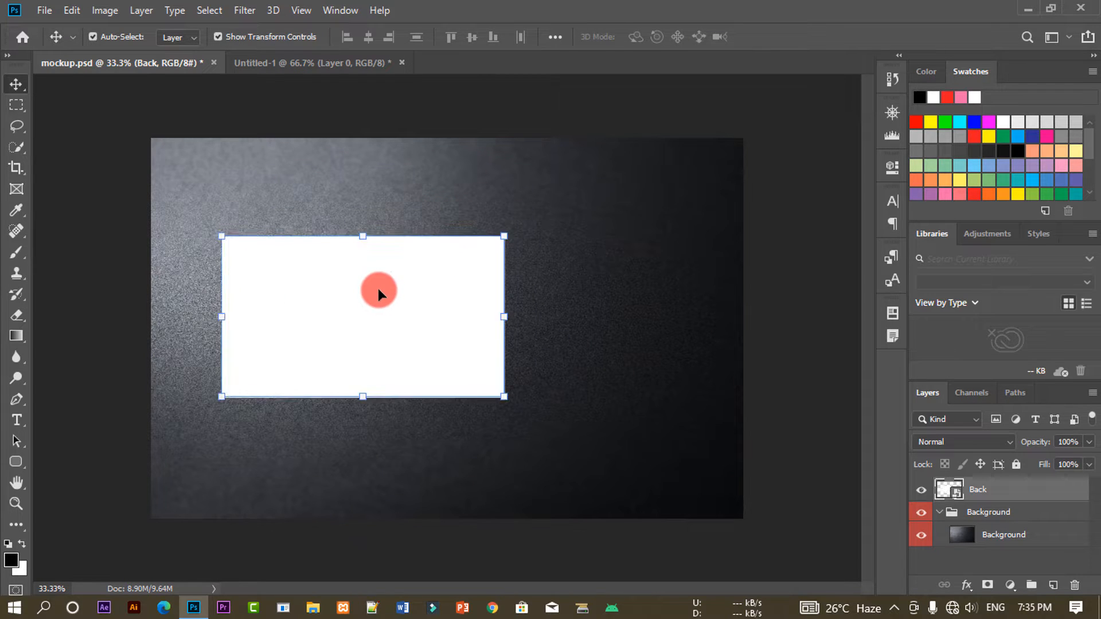
key("ctrl+t")
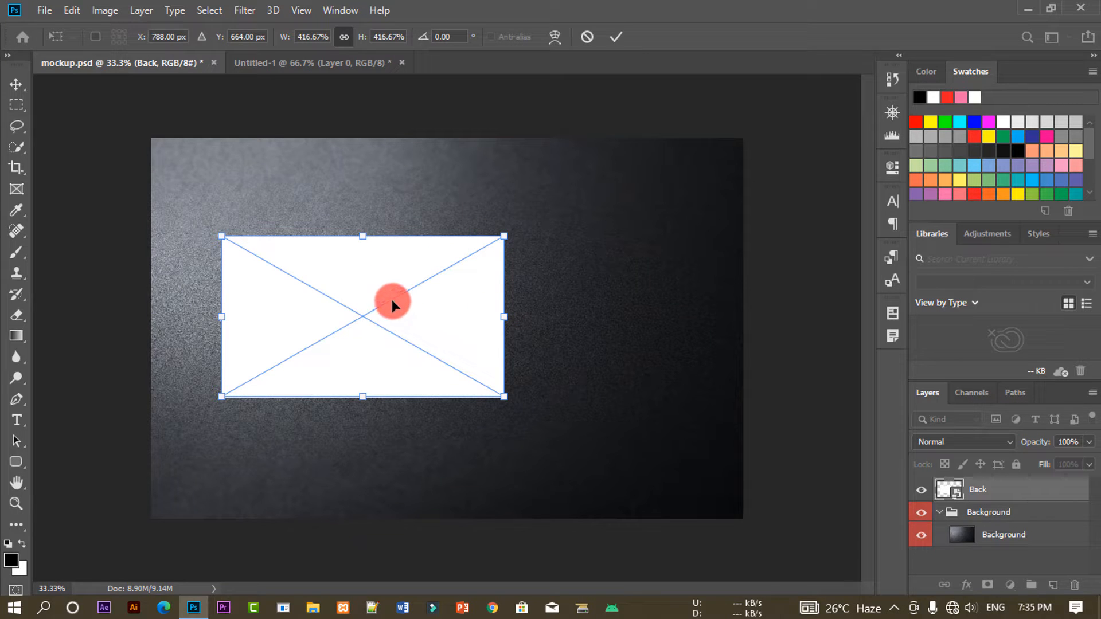
right_click(416, 310)
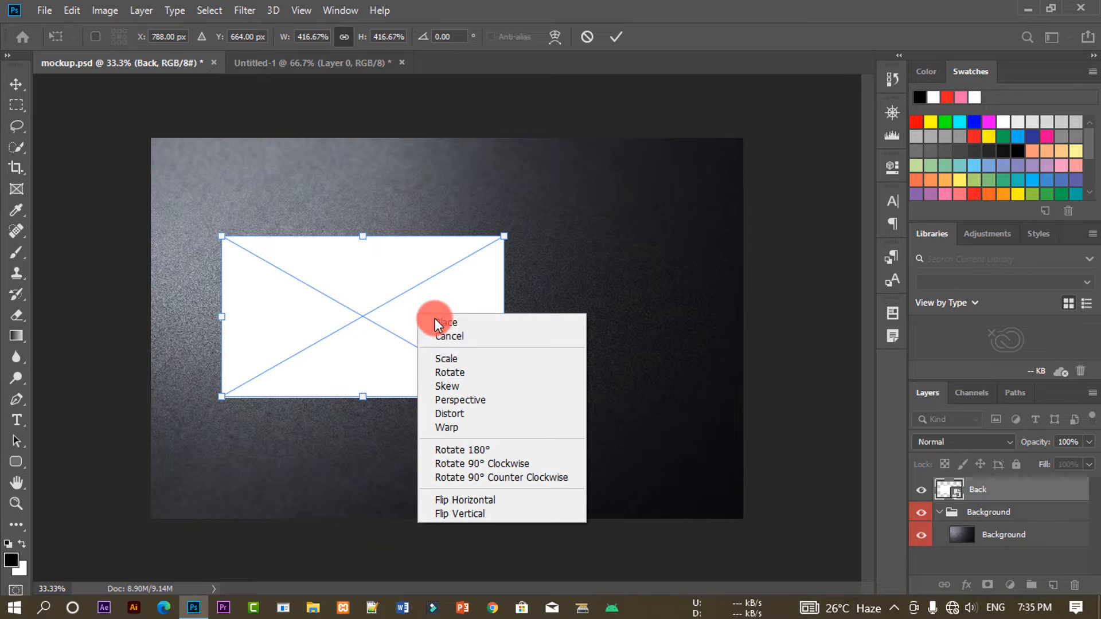
left_click(478, 418)
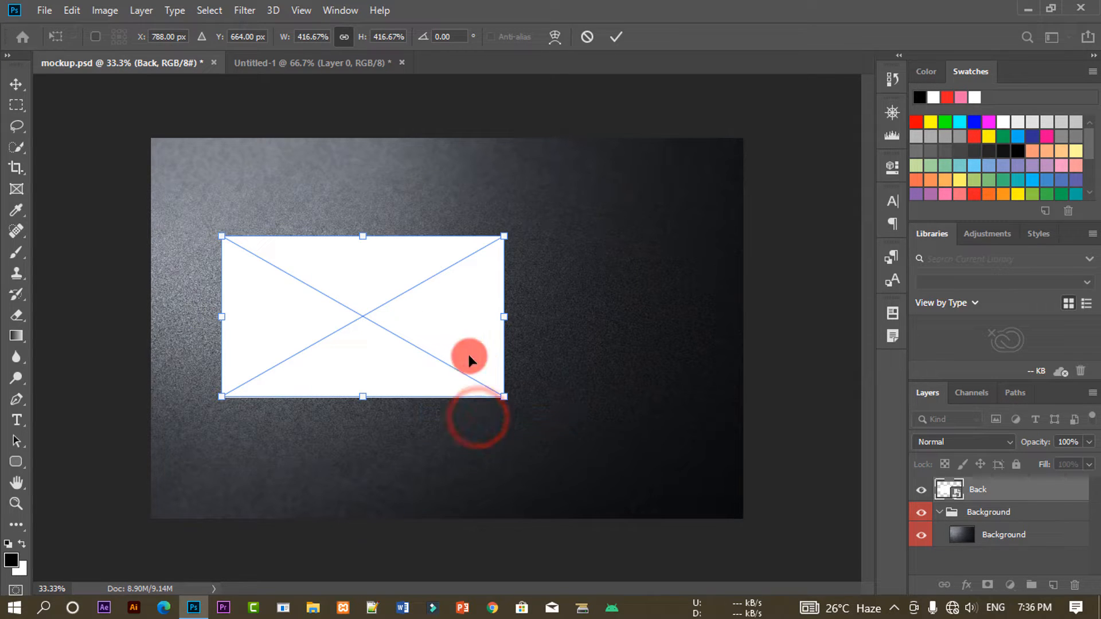
left_click_drag(222, 400, 215, 423)
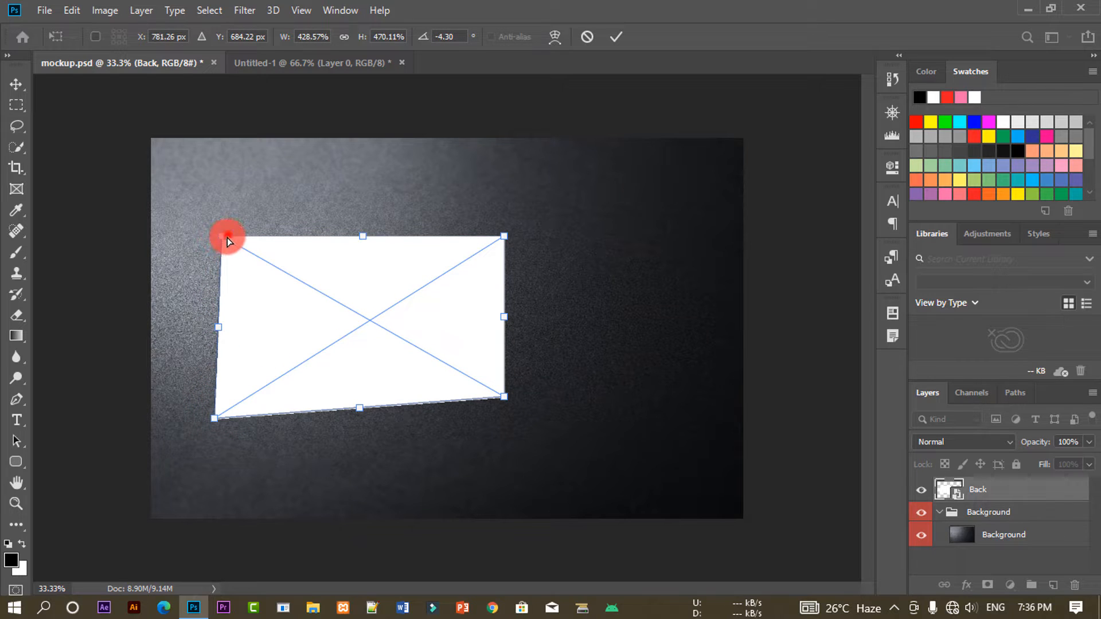
left_click_drag(228, 237, 209, 261)
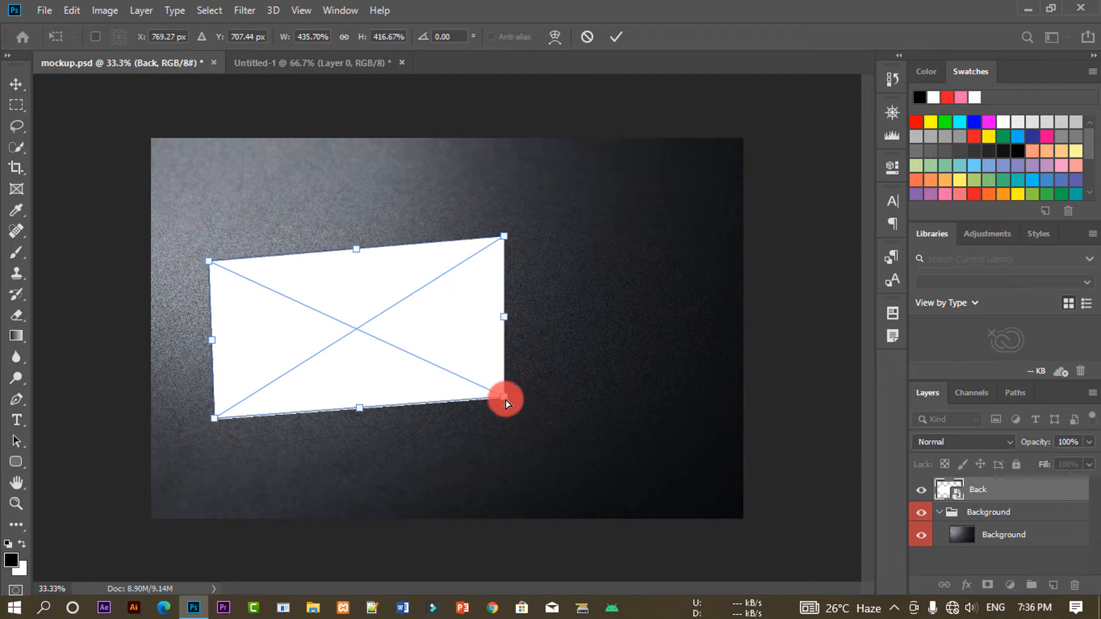
left_click_drag(506, 403, 542, 386)
left_click_drag(504, 239, 463, 251)
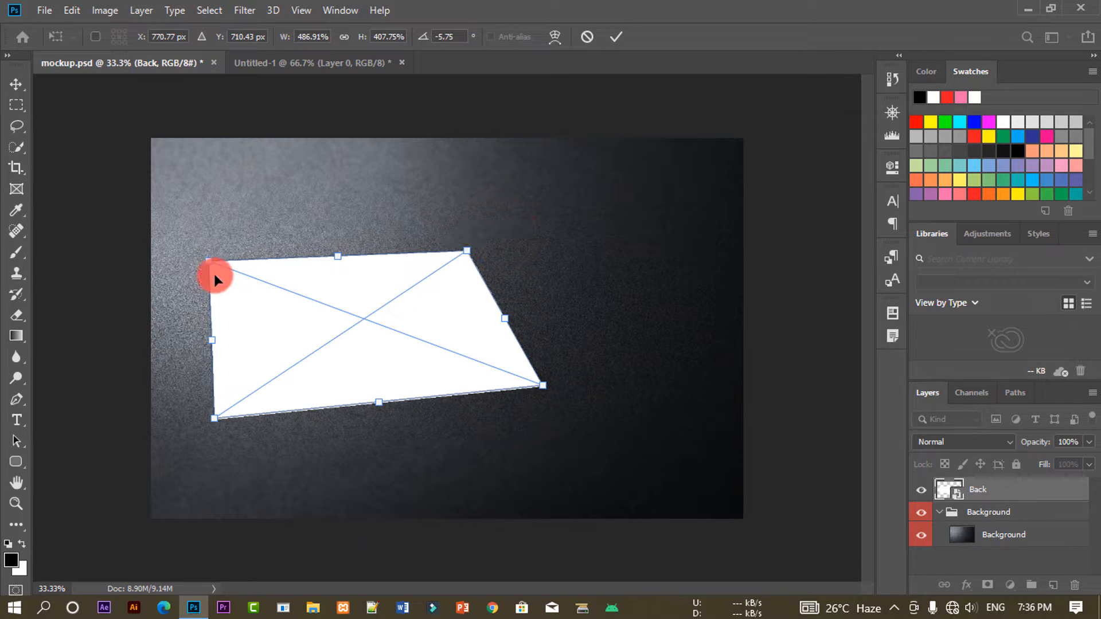
Step: Refine the Back card's distorted corners so it lies in perspective on the surface, with its right edge slanting outward, and apply the transform
left_click_drag(209, 263, 216, 265)
left_click_drag(216, 417, 246, 415)
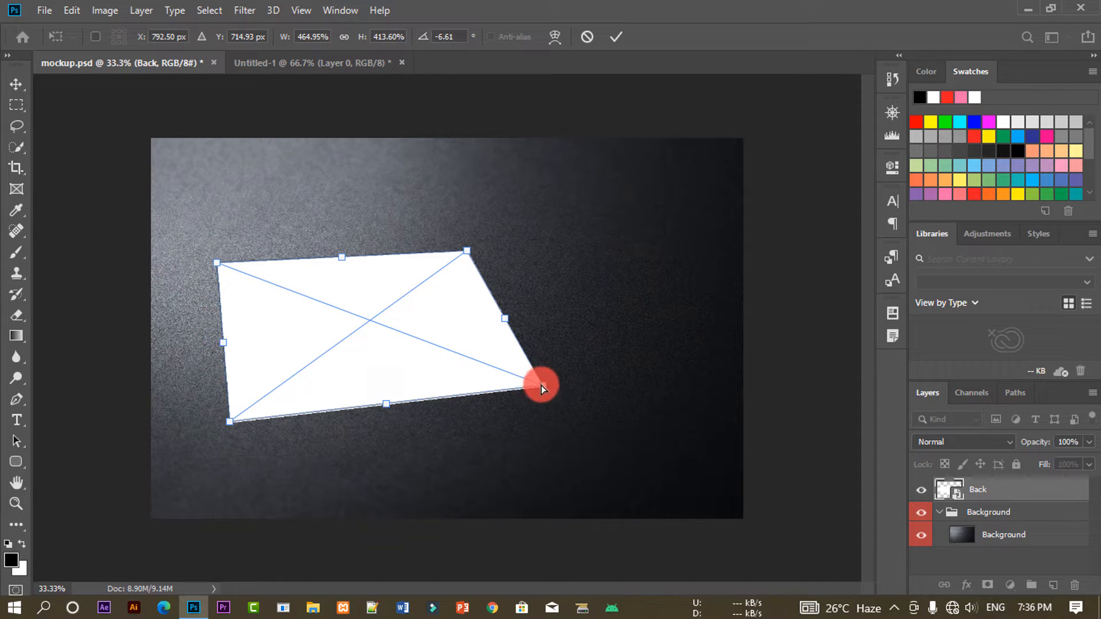
left_click_drag(542, 386, 531, 384)
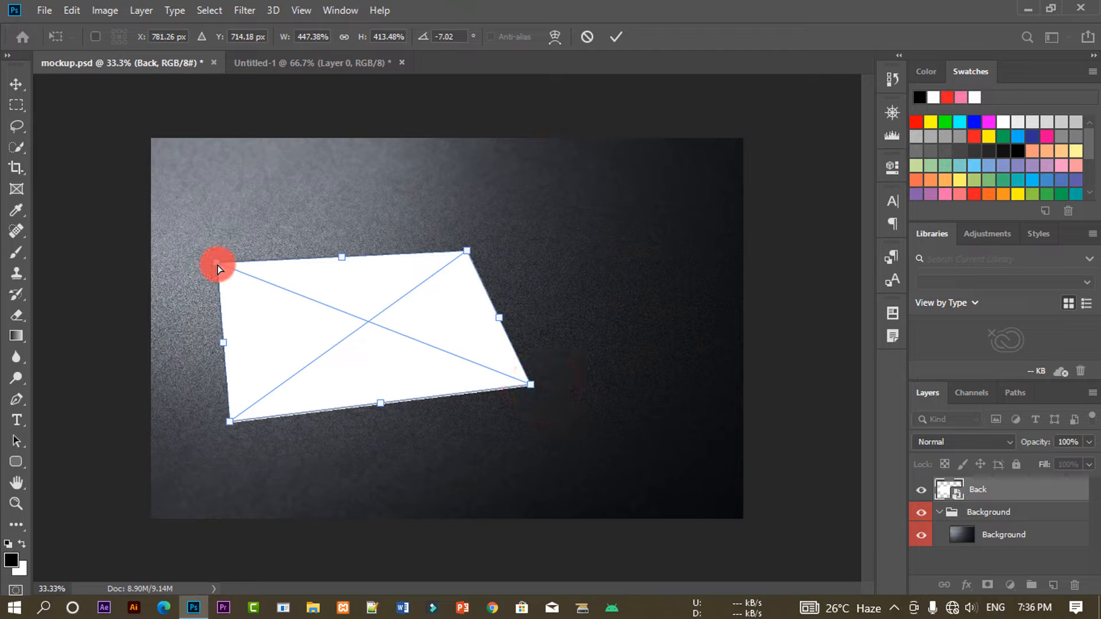
left_click_drag(218, 265, 223, 274)
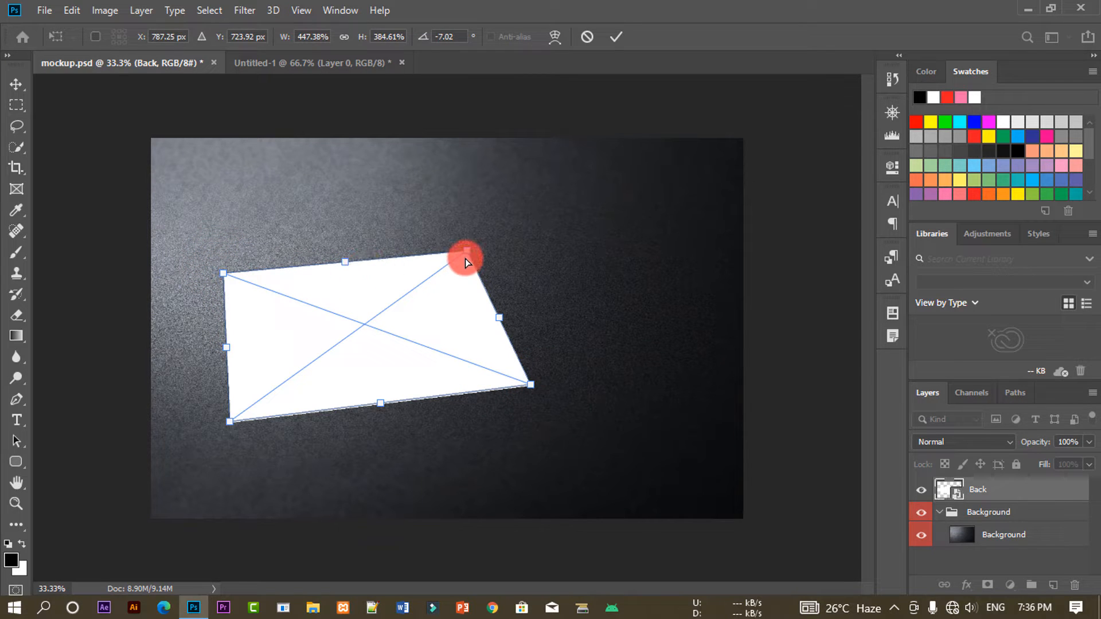
left_click_drag(465, 259, 481, 245)
left_click_drag(229, 423, 228, 428)
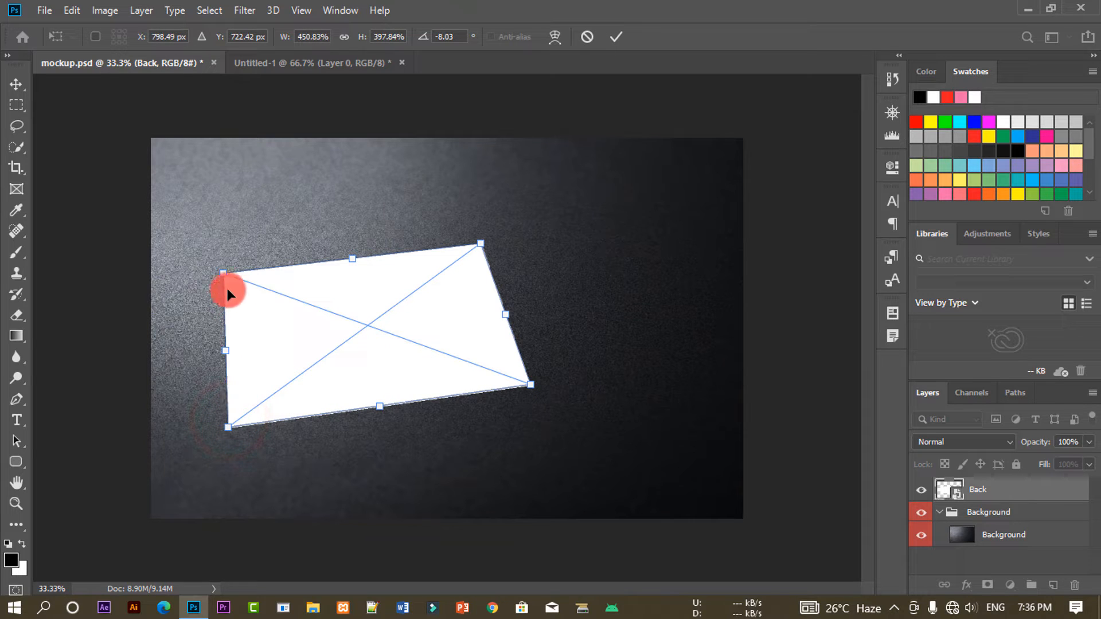
left_click_drag(227, 278, 222, 276)
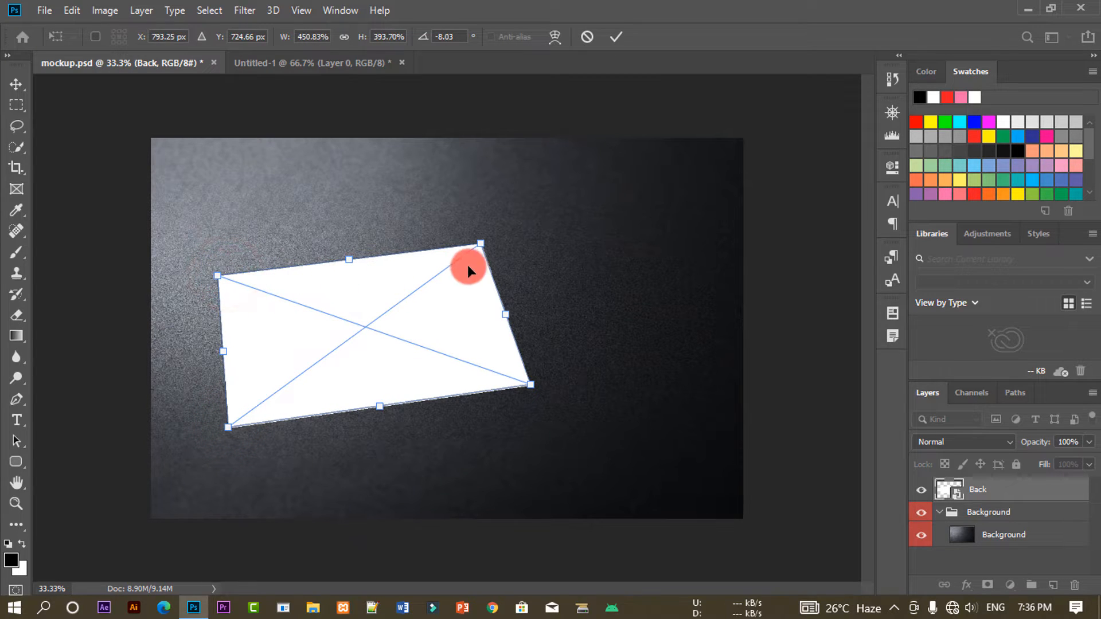
left_click_drag(479, 246, 475, 249)
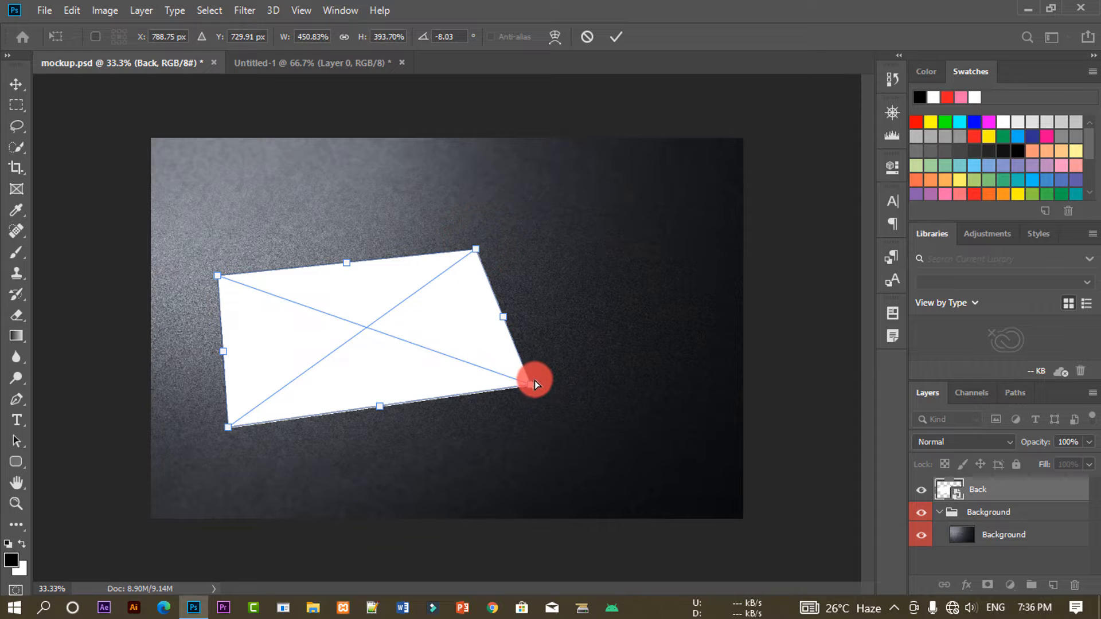
left_click_drag(525, 384, 525, 386)
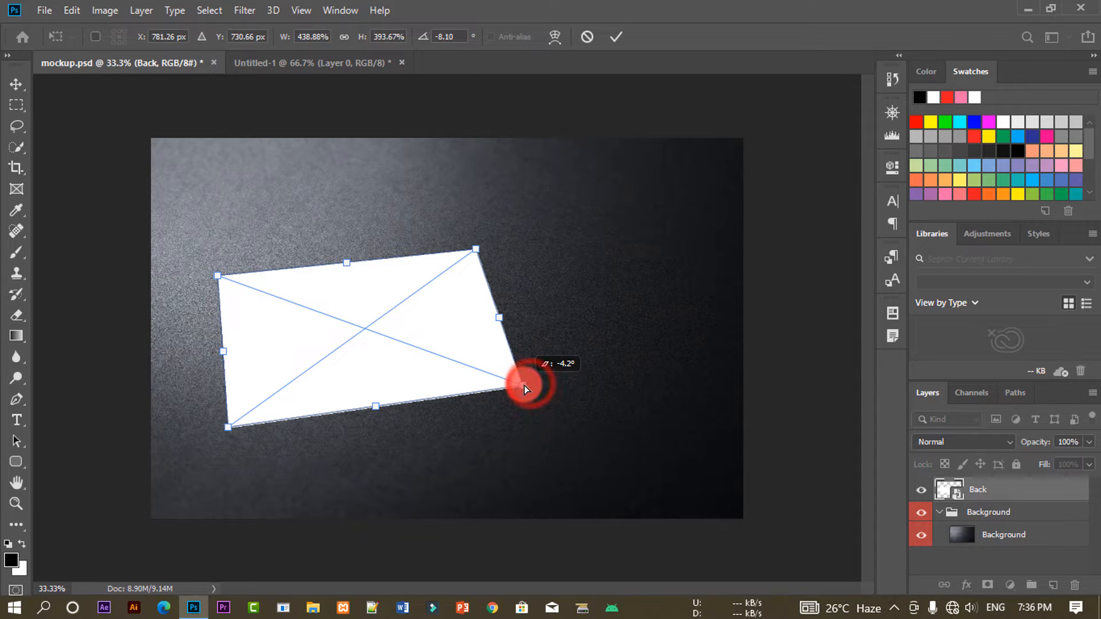
left_click(618, 41)
left_click(677, 94)
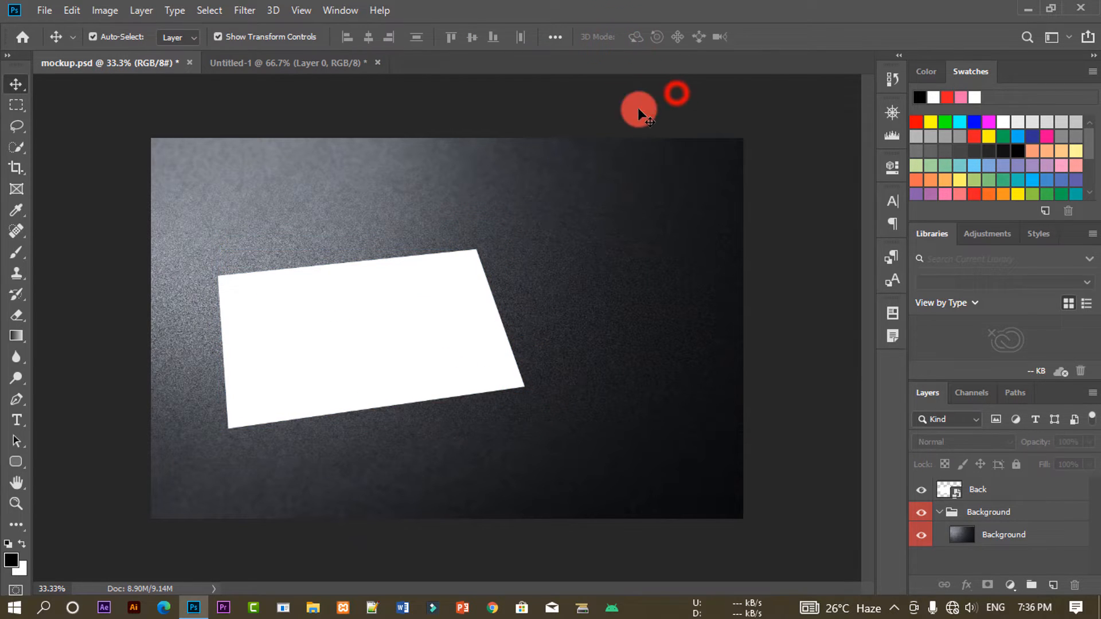
Step: Add a Drop Shadow layer style to the Back layer and open the shadow's settings
left_click(376, 362)
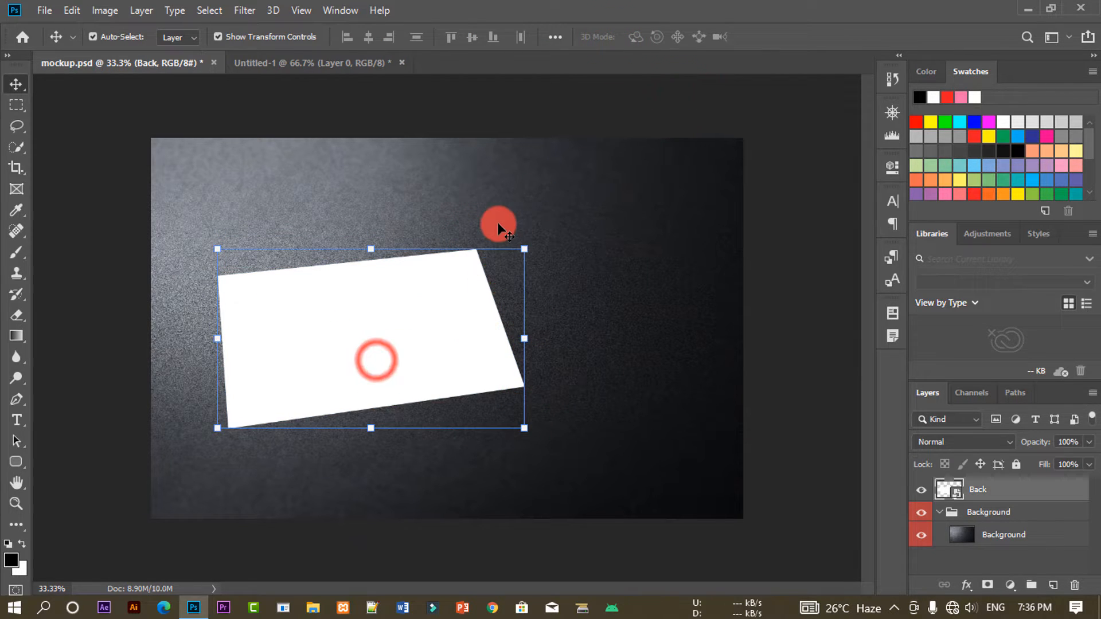
left_click(1017, 510)
right_click(1016, 497)
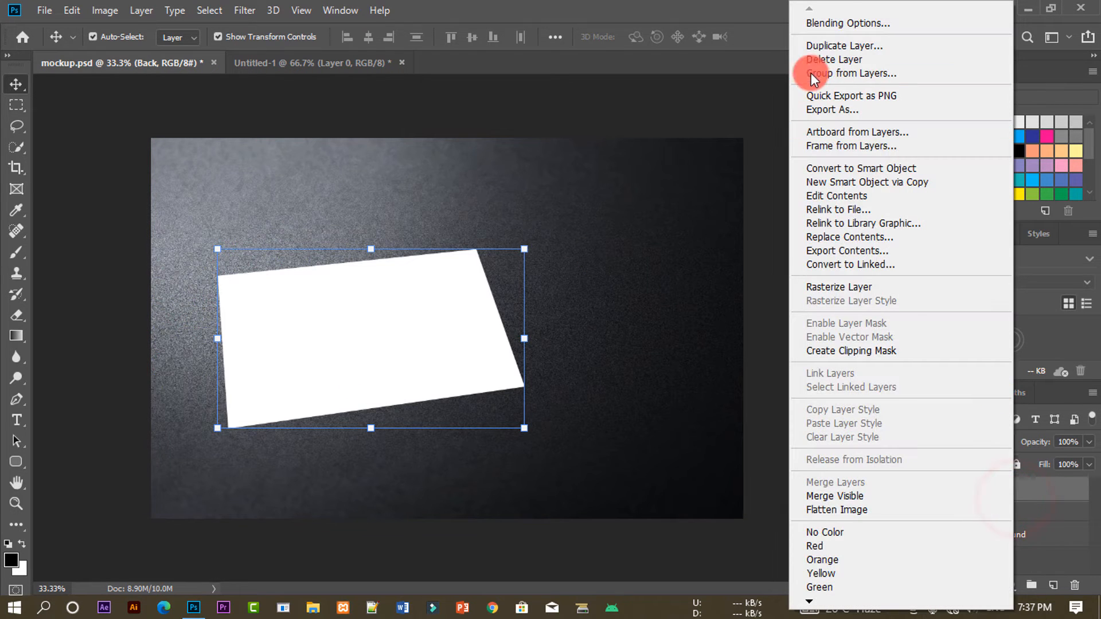
left_click(855, 23)
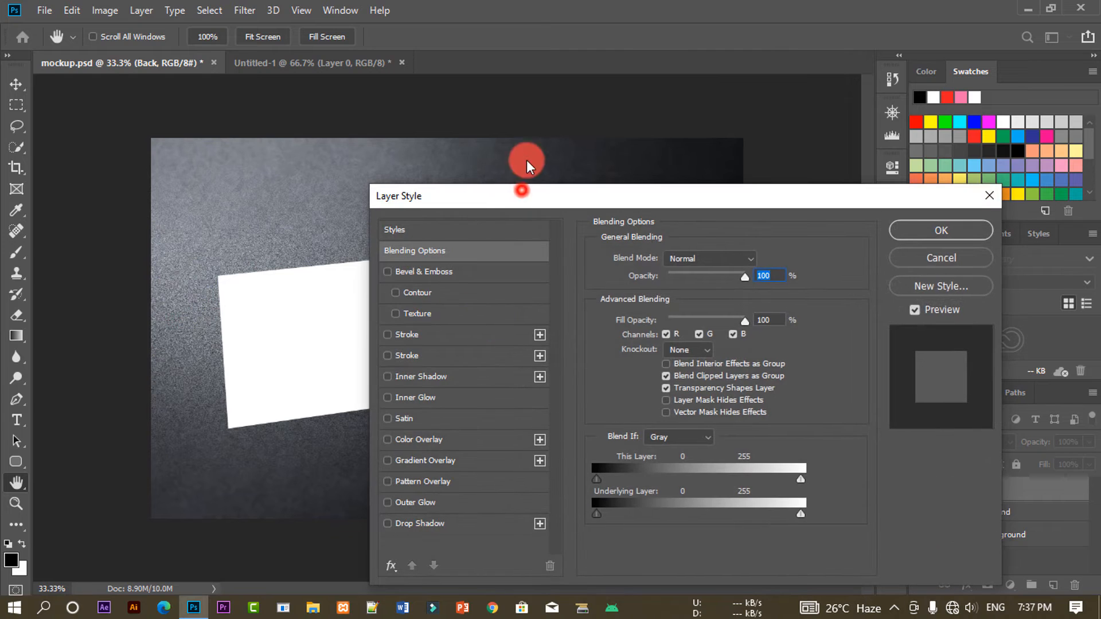
left_click_drag(521, 190, 576, 49)
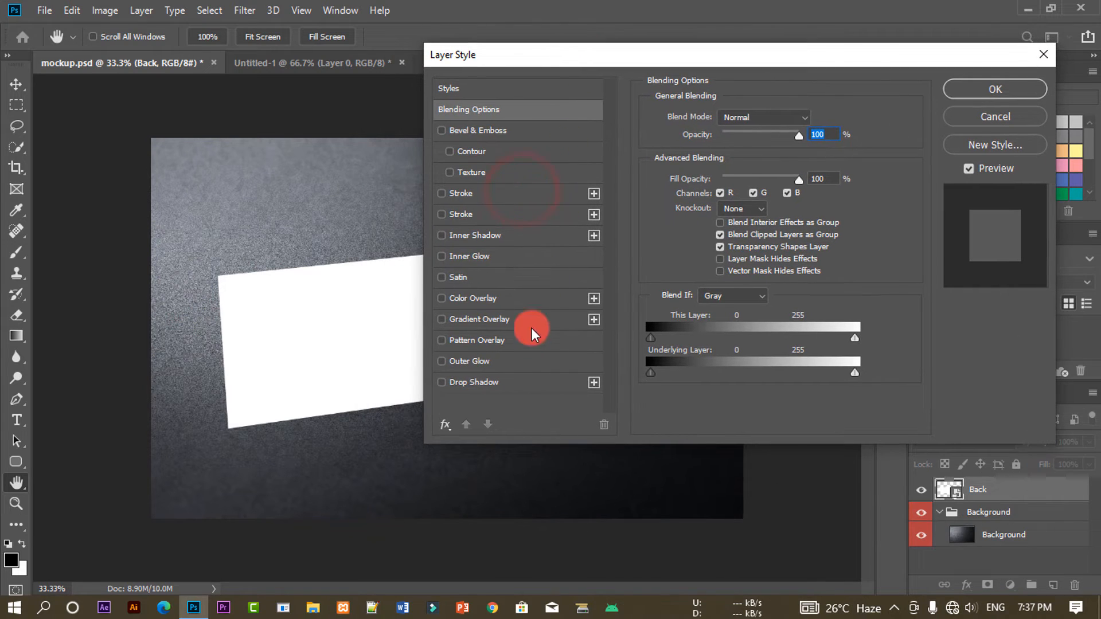
left_click(446, 382)
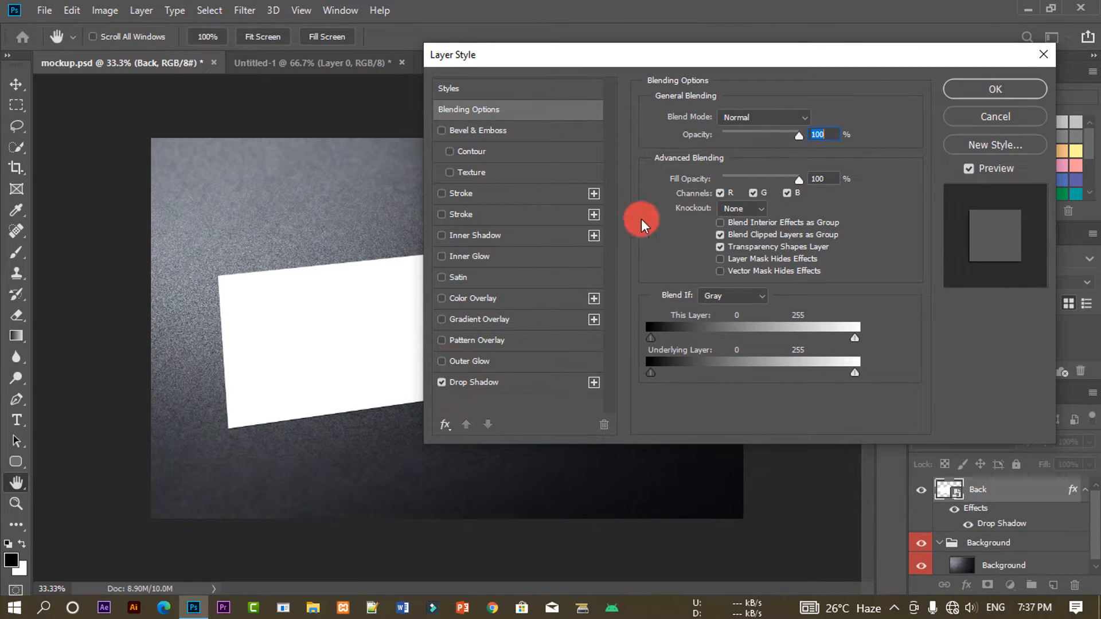
left_click(749, 115)
left_click(749, 115)
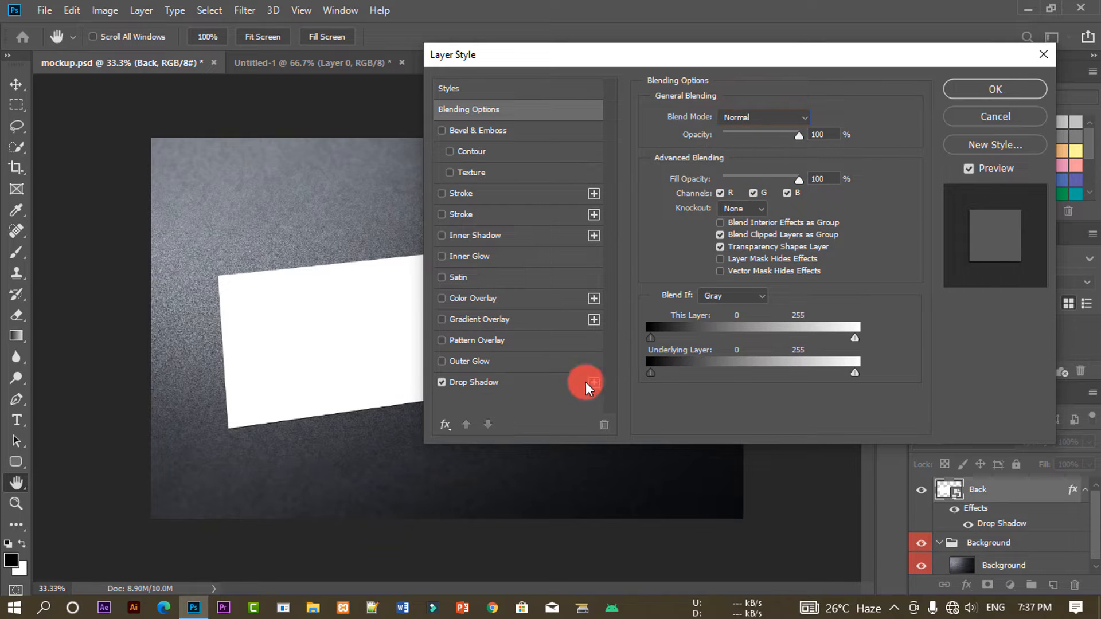
left_click(549, 387)
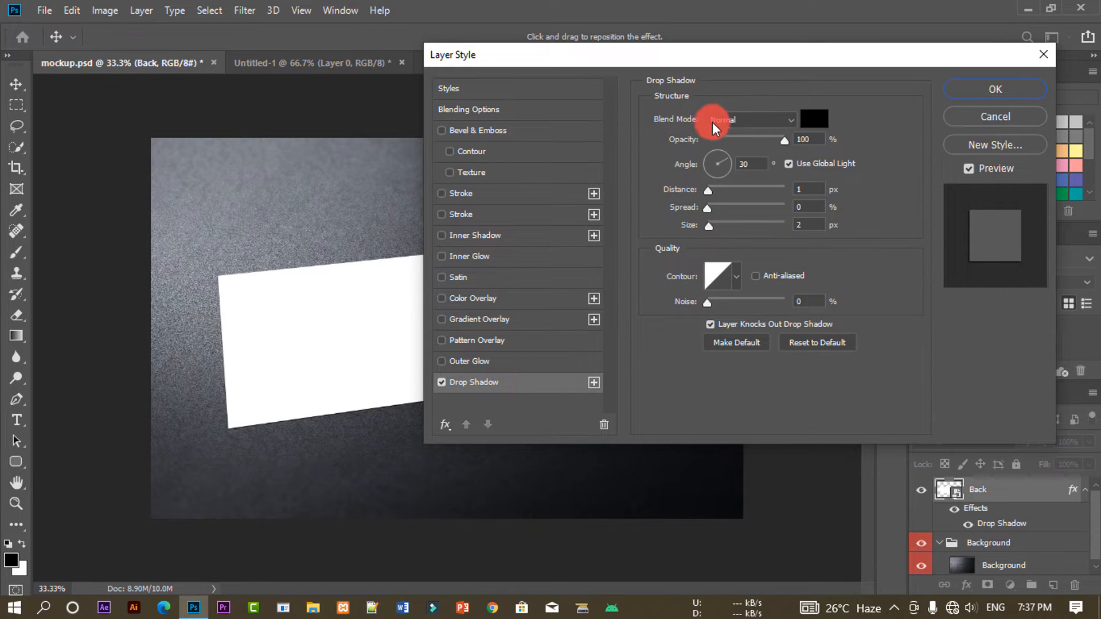
Step: Set the Back card's drop shadow to Multiply, angle 10°, distance 10 px, spread 26% and size 9 px, and apply the style
left_click(740, 119)
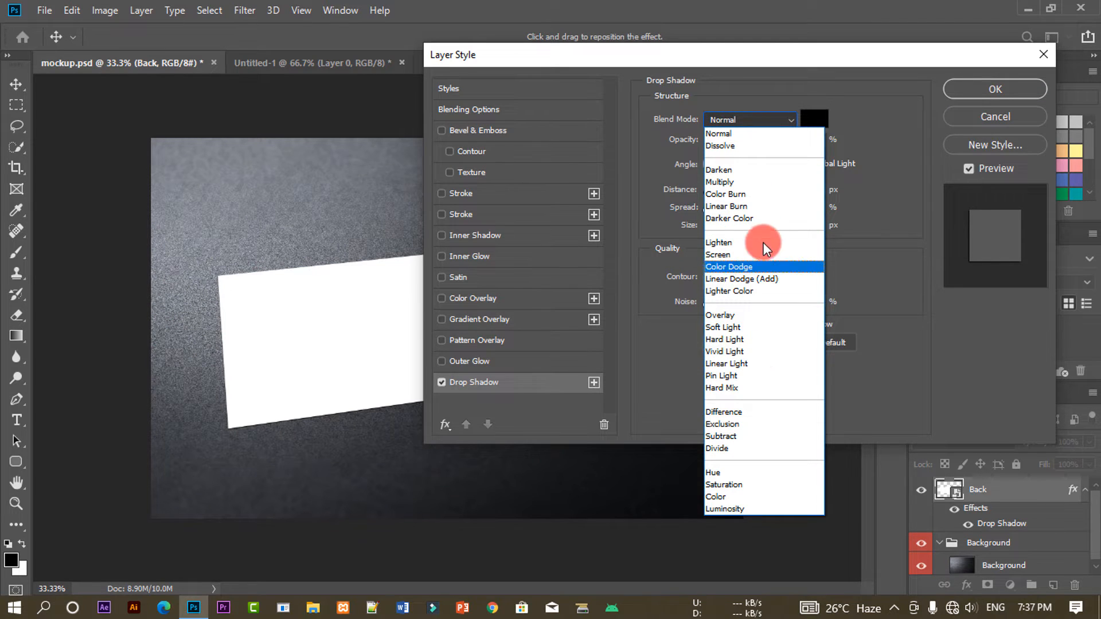
left_click(749, 182)
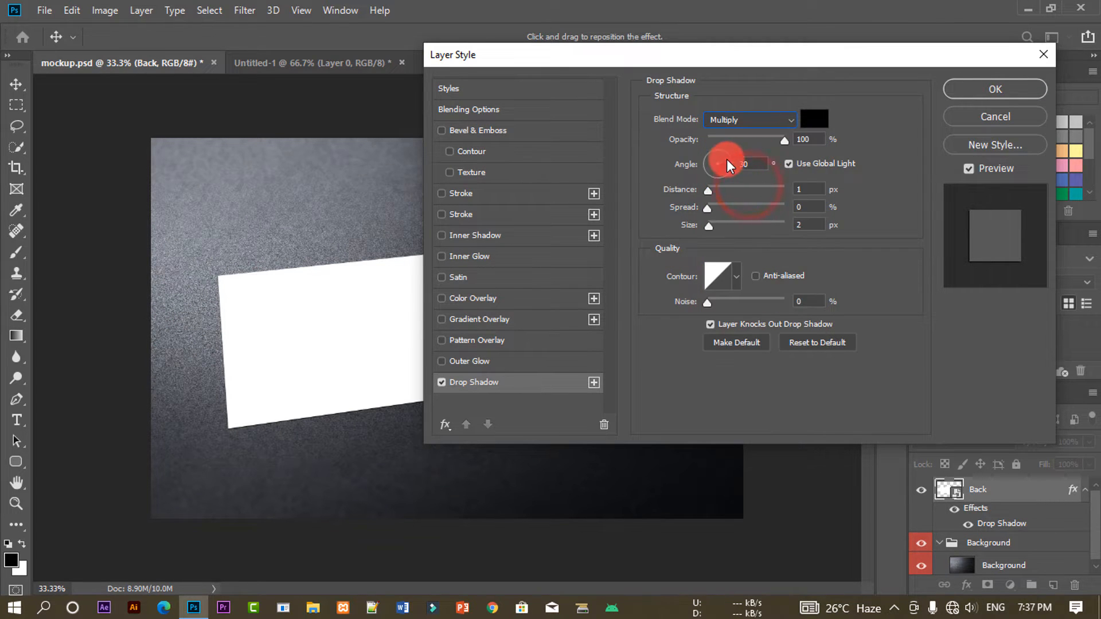
double_click(761, 169)
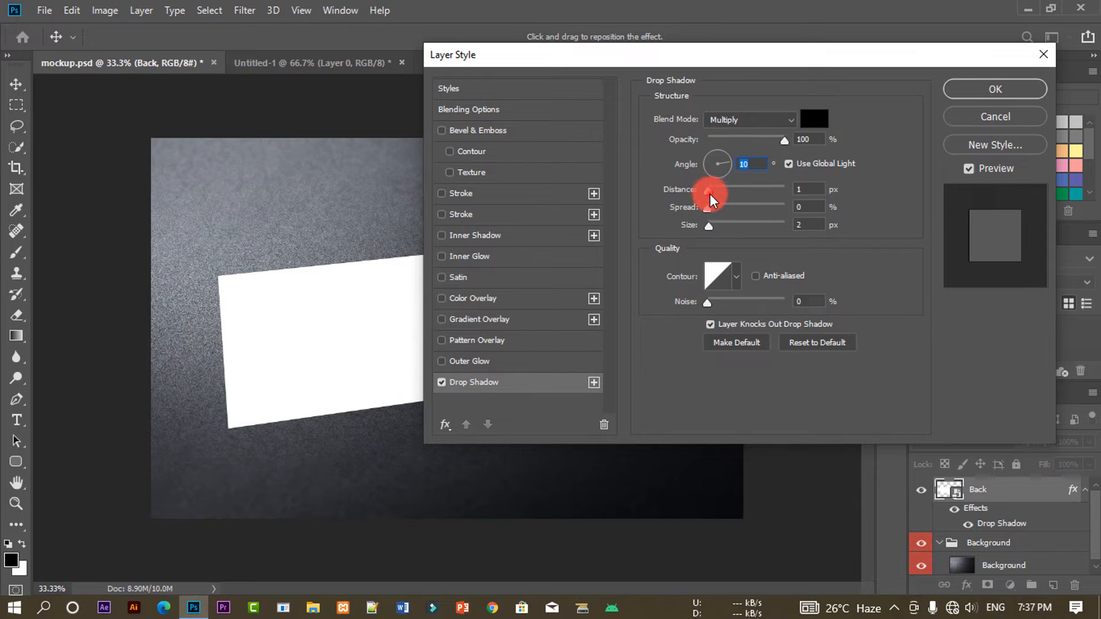
left_click_drag(710, 194, 716, 227)
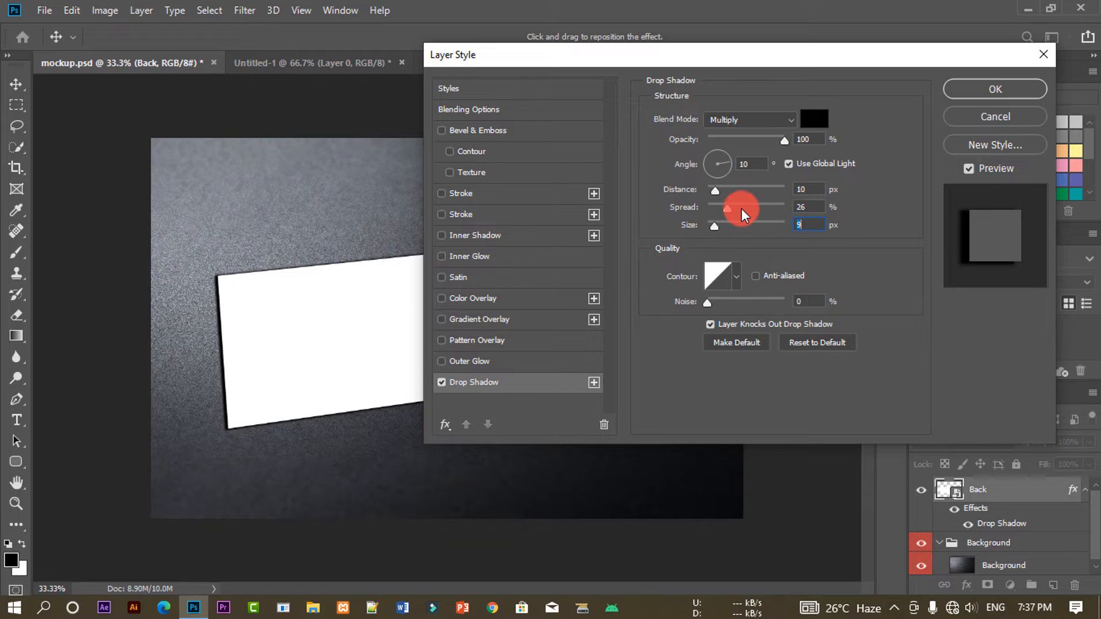
left_click(982, 88)
left_click(685, 97)
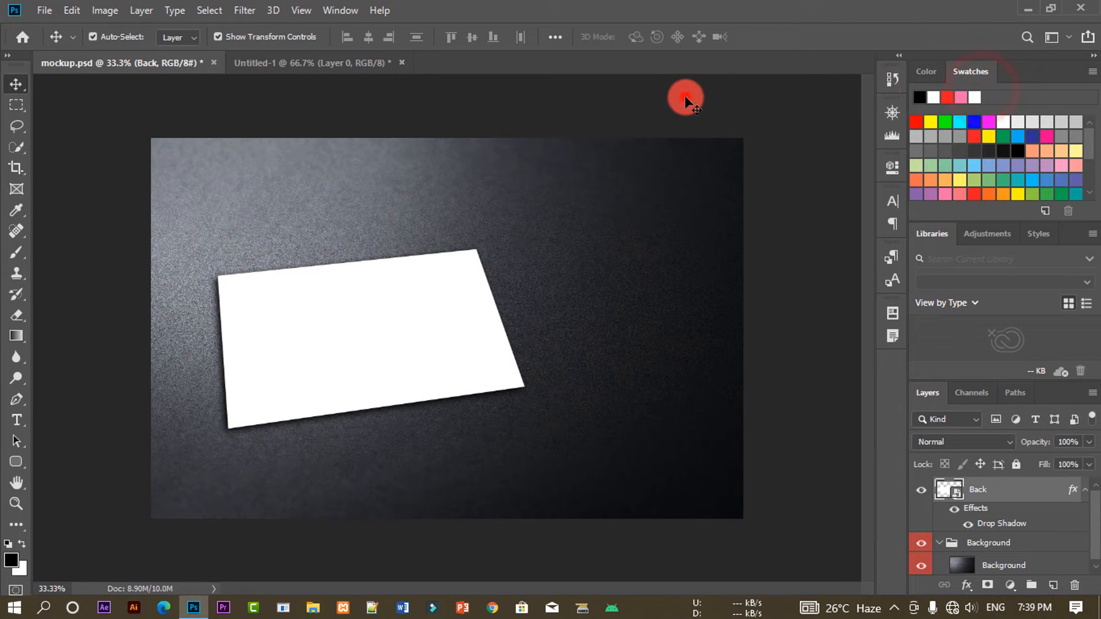
Step: Collapse the effects list of the Back layer and keep that layer selected
left_click(409, 295)
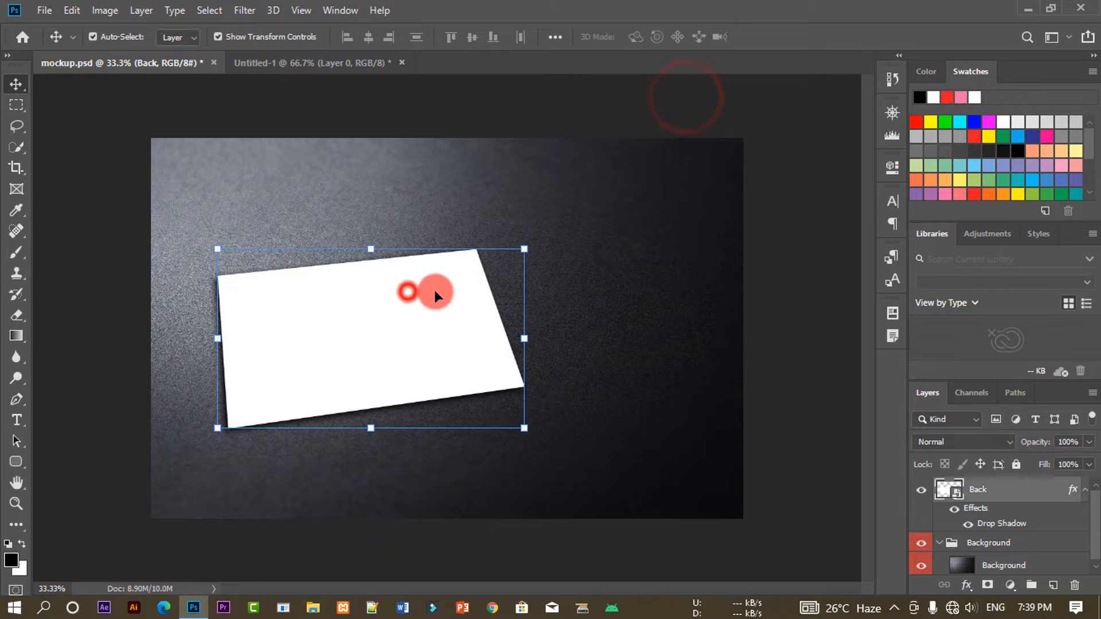
left_click(1085, 497)
left_click(984, 573)
left_click(1000, 489)
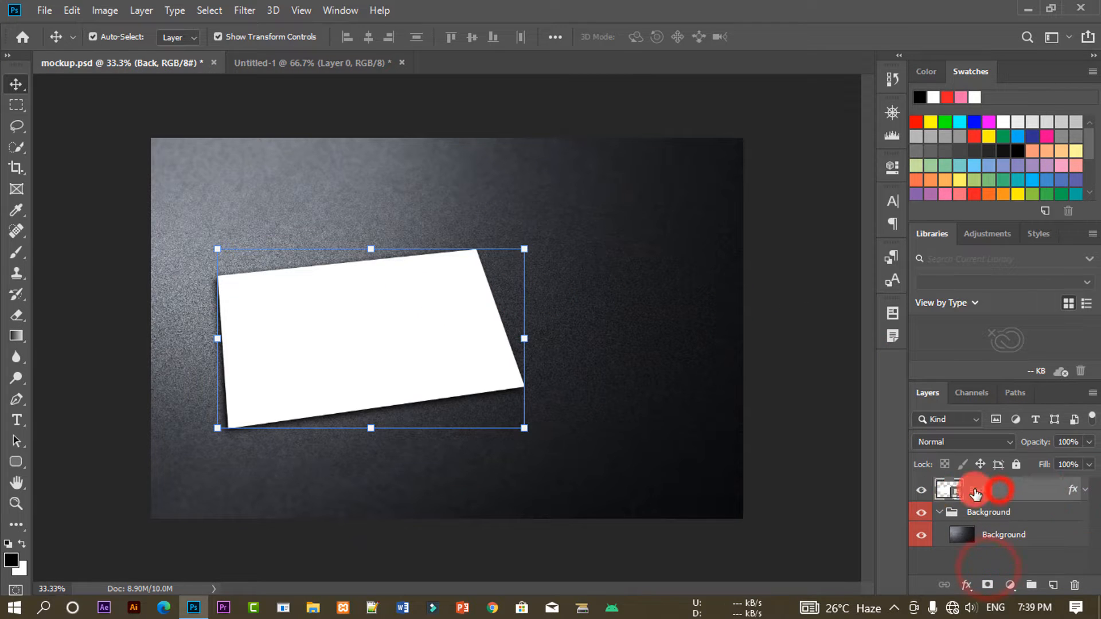
Step: Create a second 3.5 x 2 inch document at 300 pixels/inch in RGB Color, 8 bit, with white background contents
left_click(44, 10)
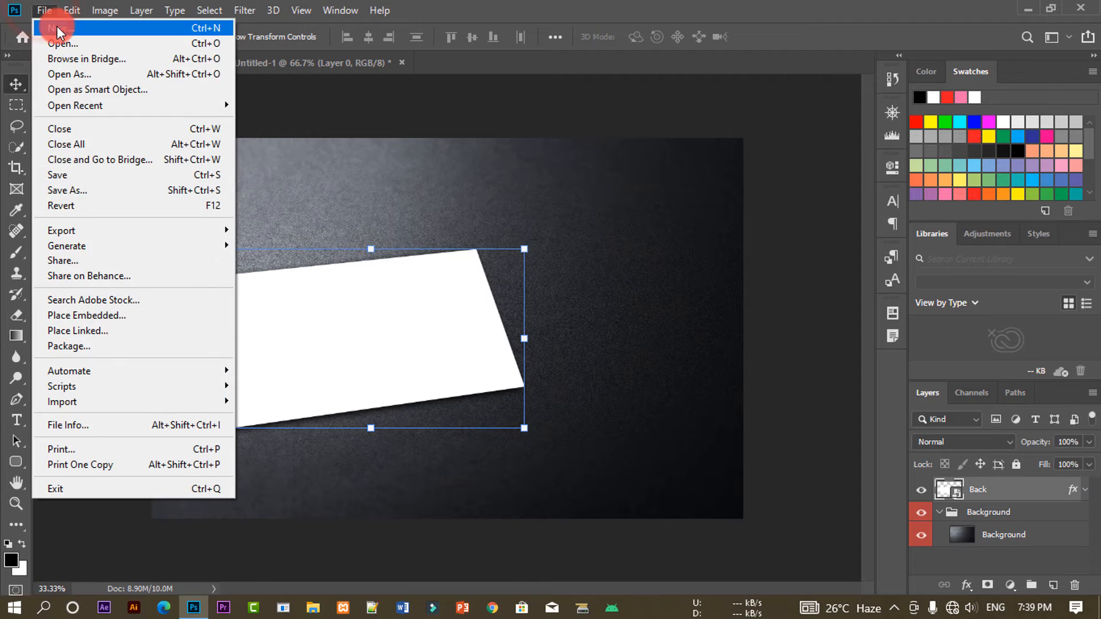
left_click(57, 25)
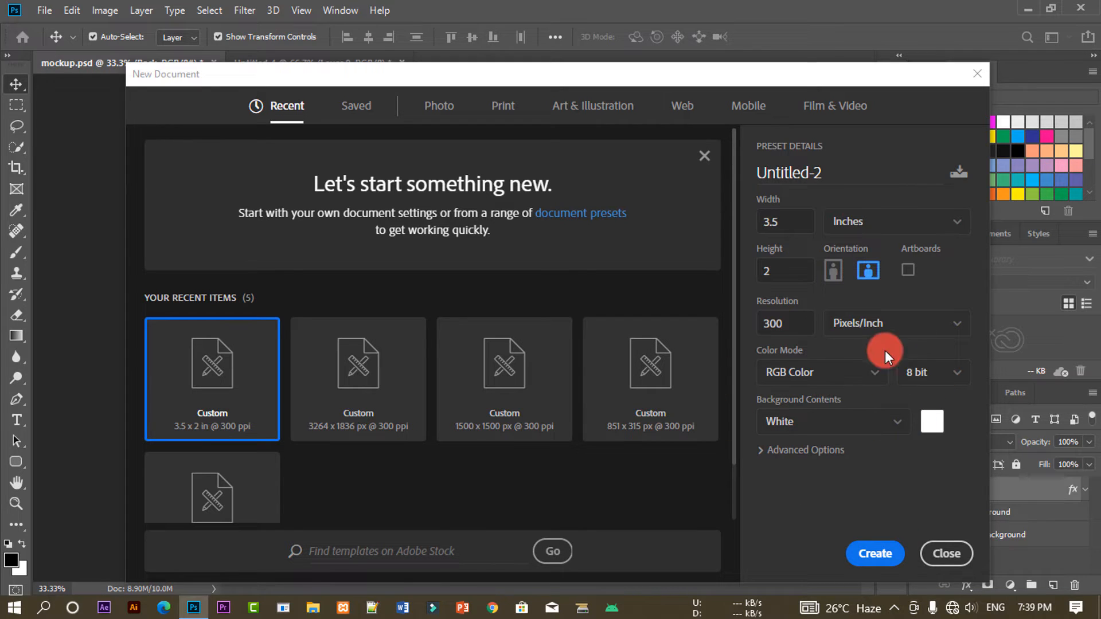
left_click(874, 554)
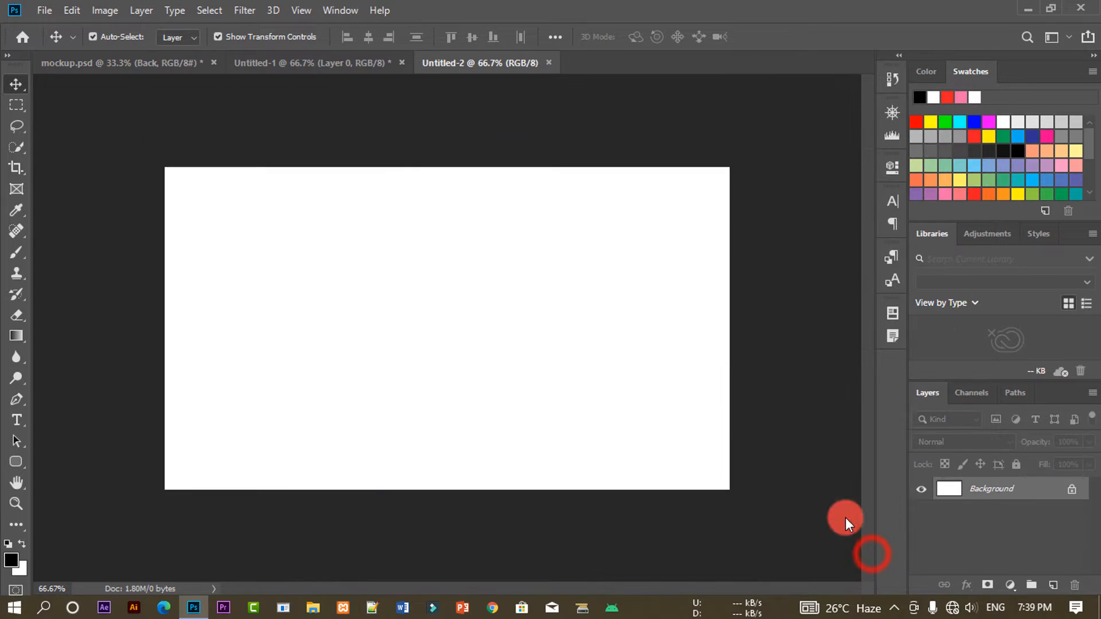
Step: Unlock the Background layer of the second card document and convert it to a smart object
left_click(1073, 492)
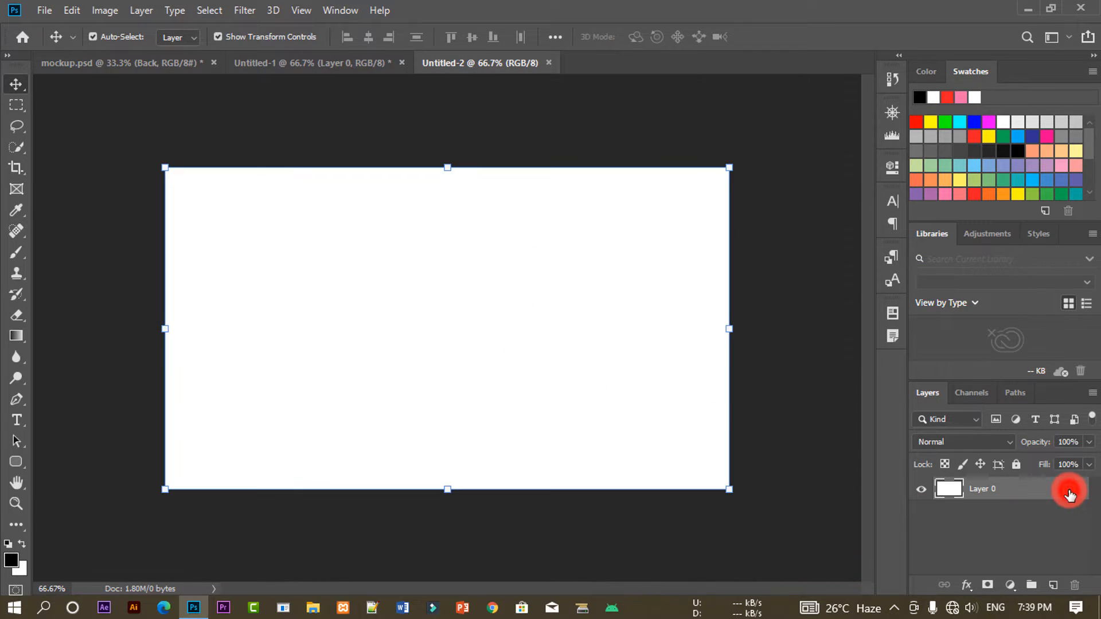
double_click(1070, 490)
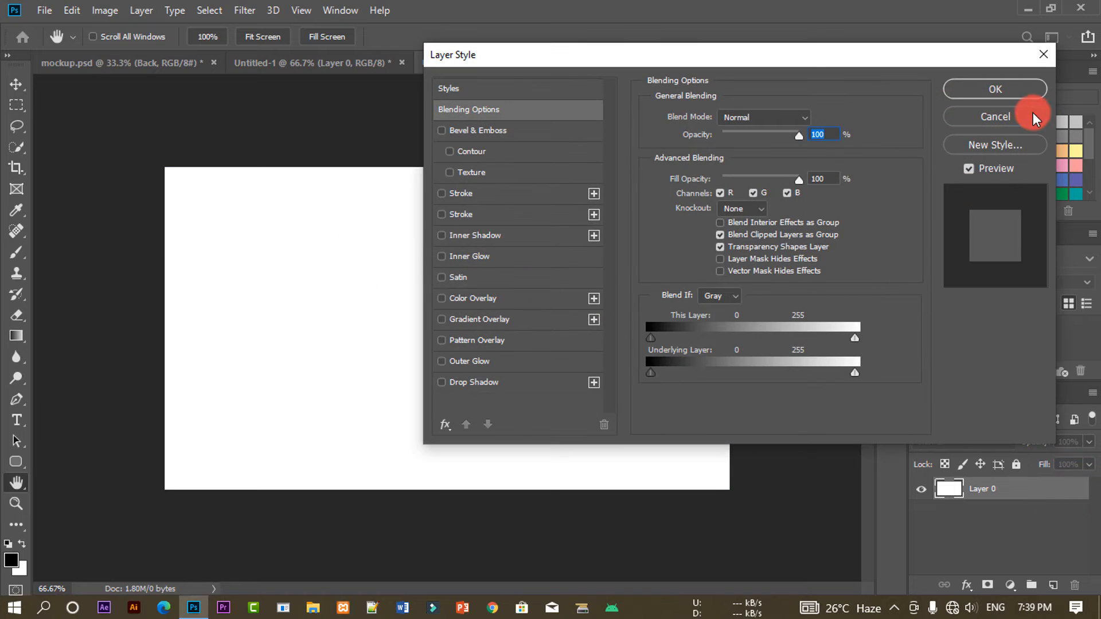
left_click(1032, 116)
right_click(993, 494)
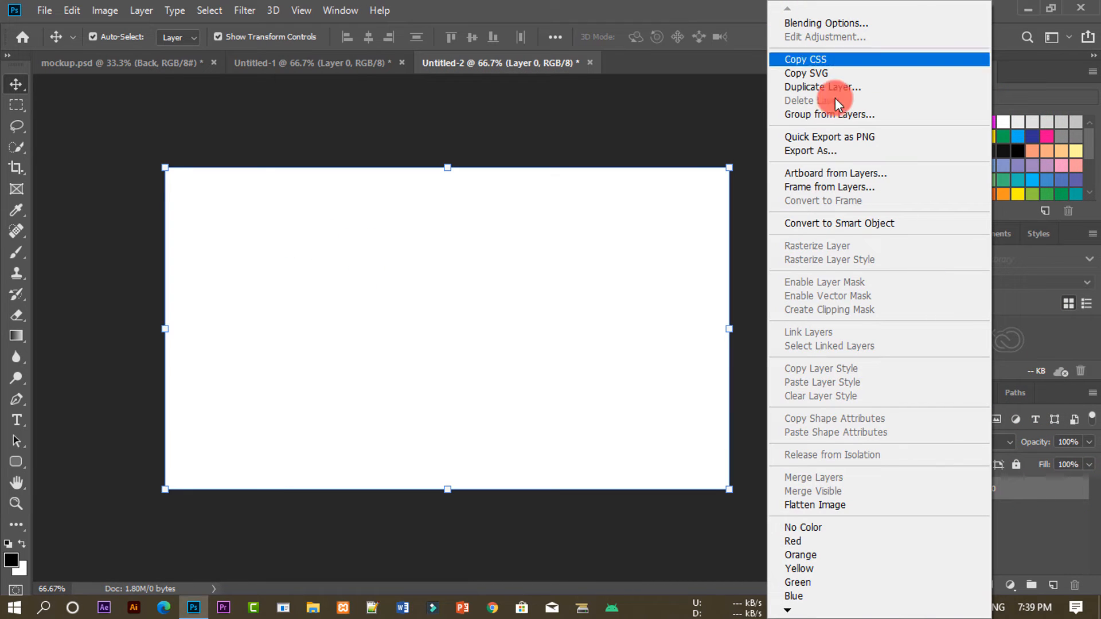
left_click(830, 221)
Step: Move the white card into mockup.psd, overlapping the lower right of the Back card, and rename its layer Front
left_click_drag(438, 281, 501, 366)
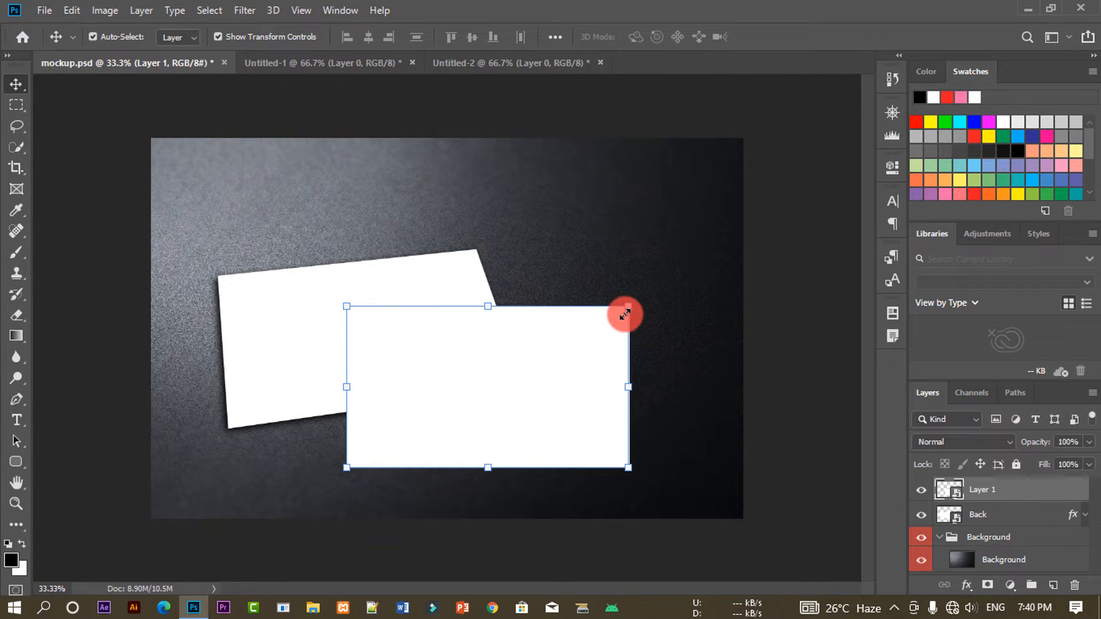
double_click(987, 491)
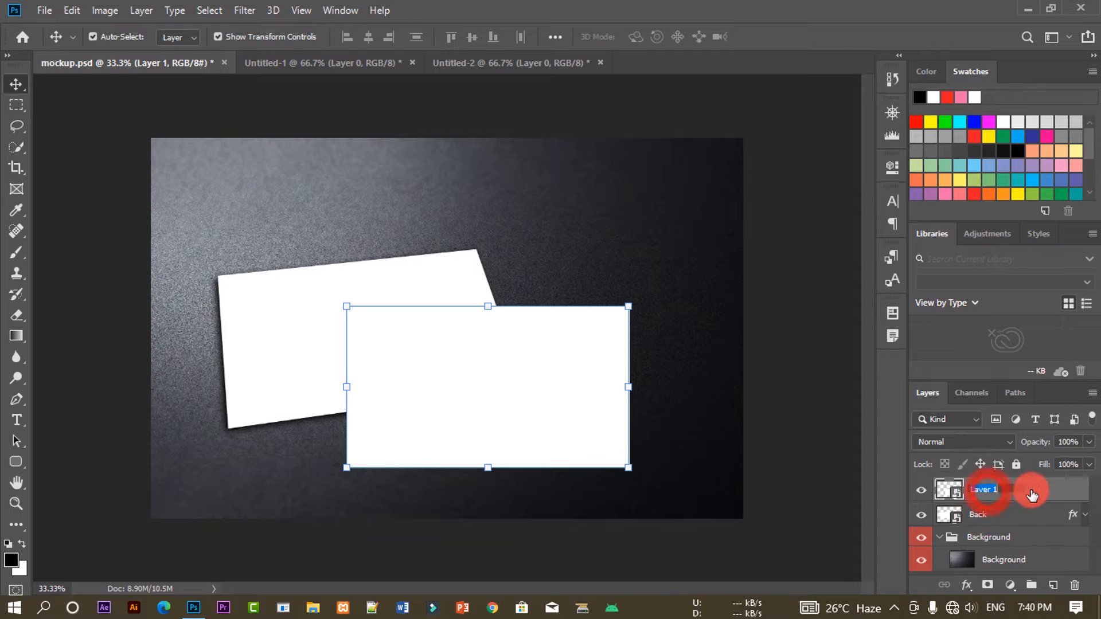
key("BackSpace")
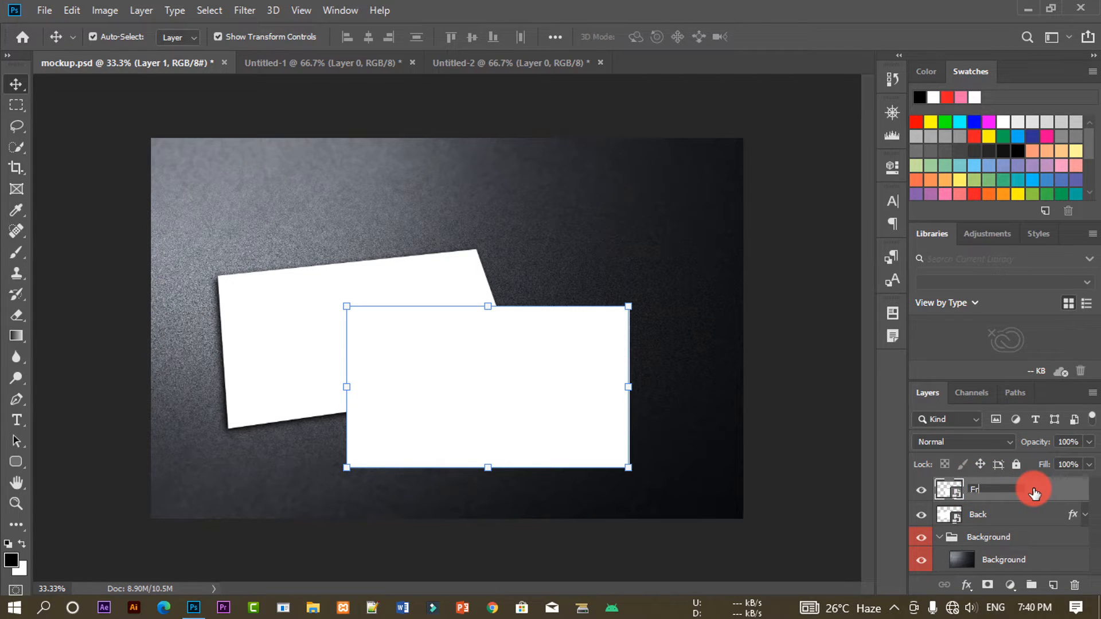
key("Return")
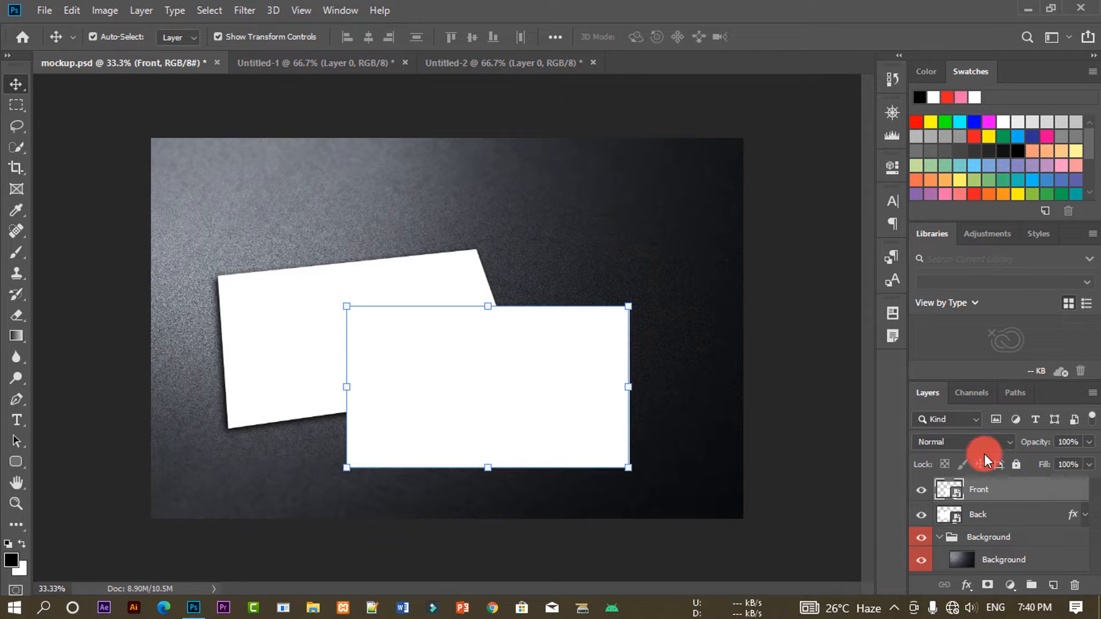
key("ctrl")
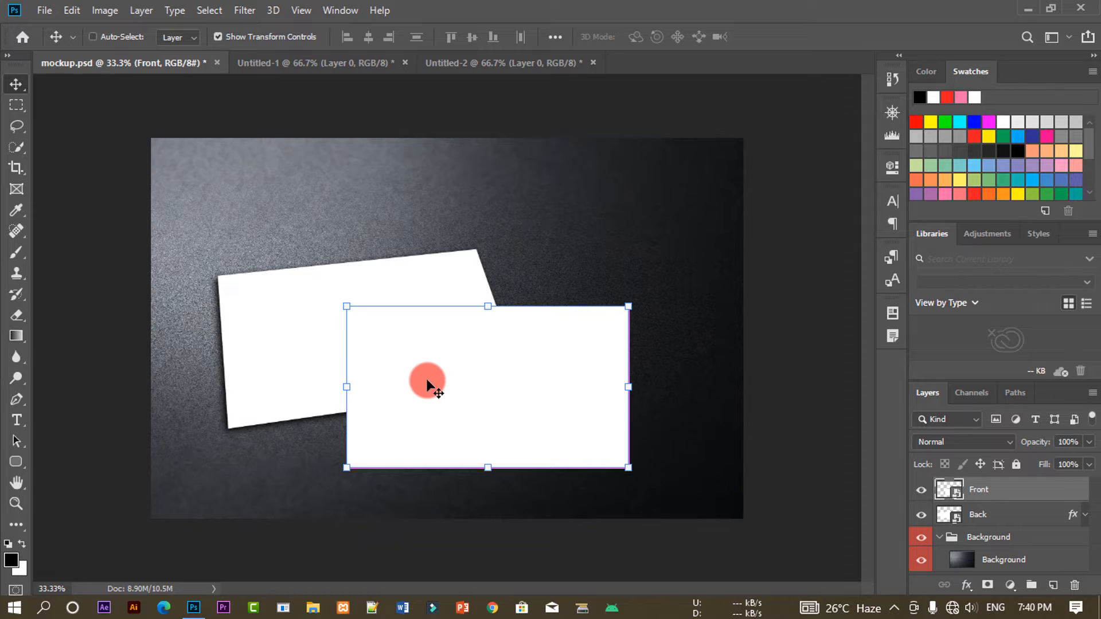
key("ctrl+r")
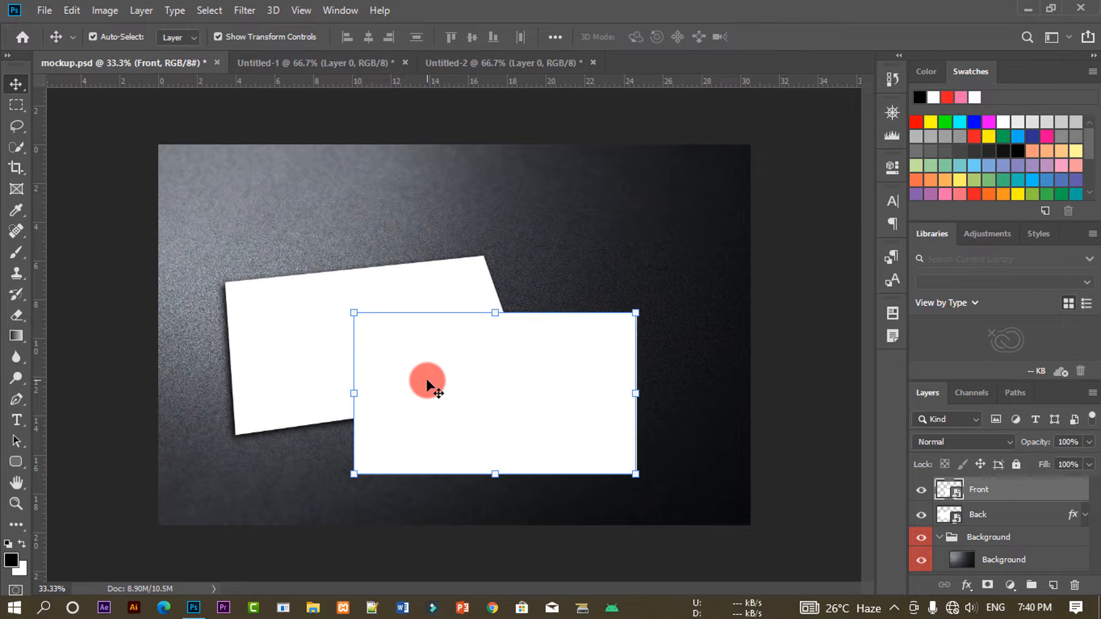
key("ctrl")
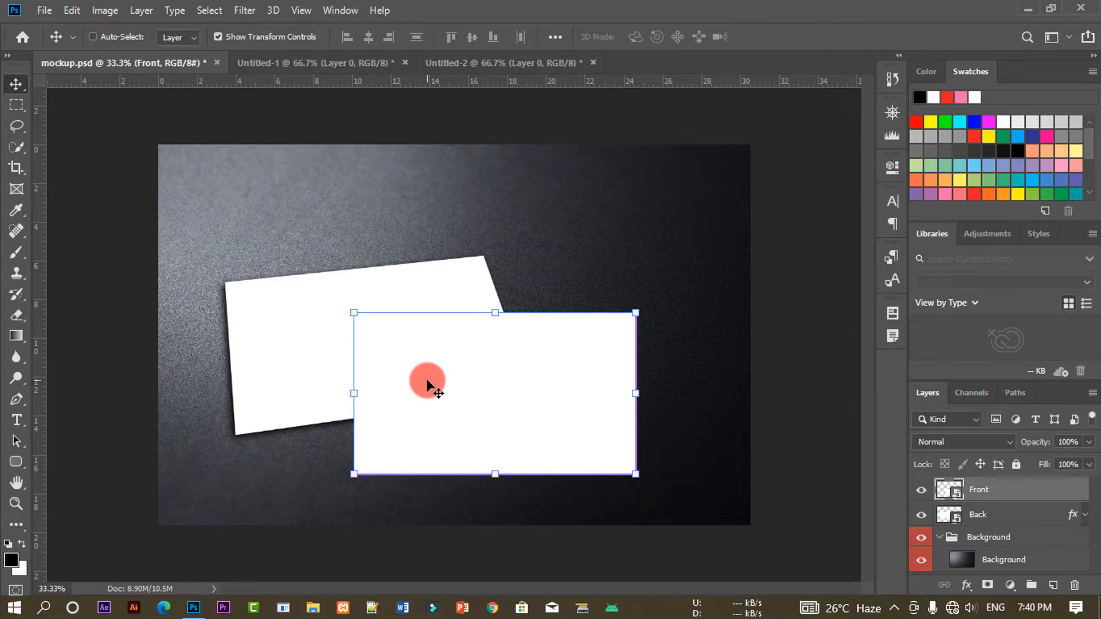
key("ctrl+r")
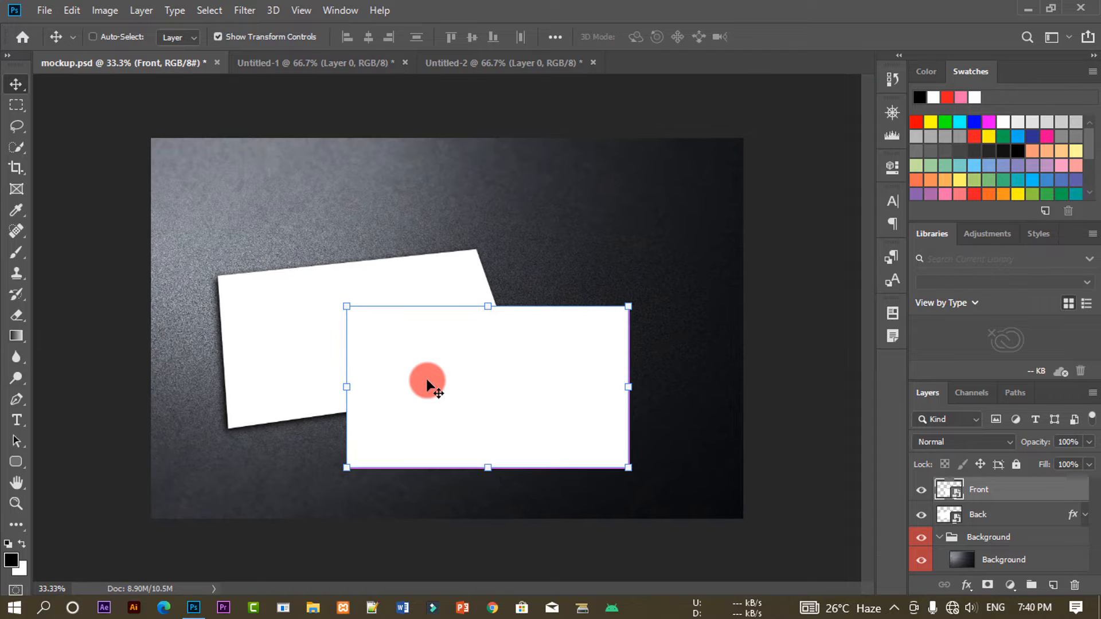
Step: Distort the Front card by shifting its upper-left, upper-right and lower-right corners into a perspective similar to the Back card
key("ctrl+t")
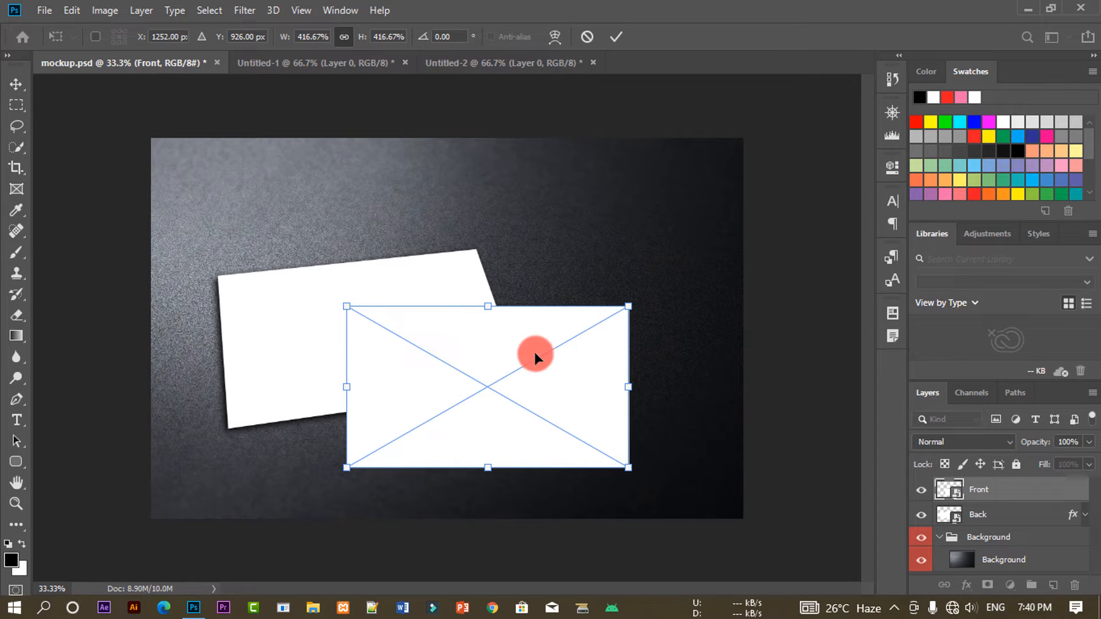
right_click(581, 361)
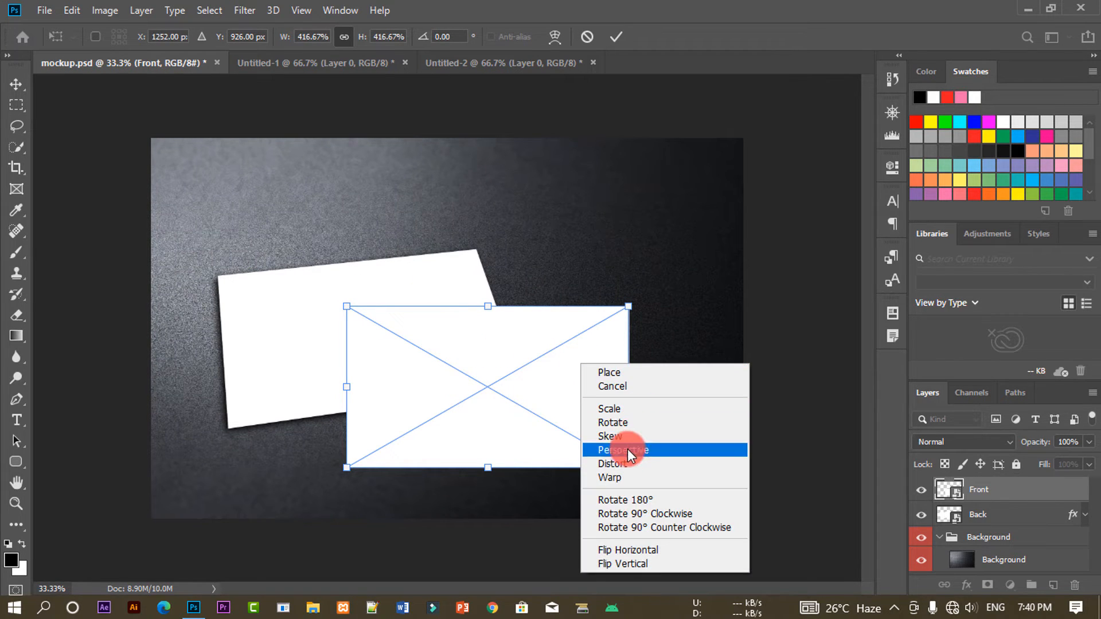
left_click(627, 466)
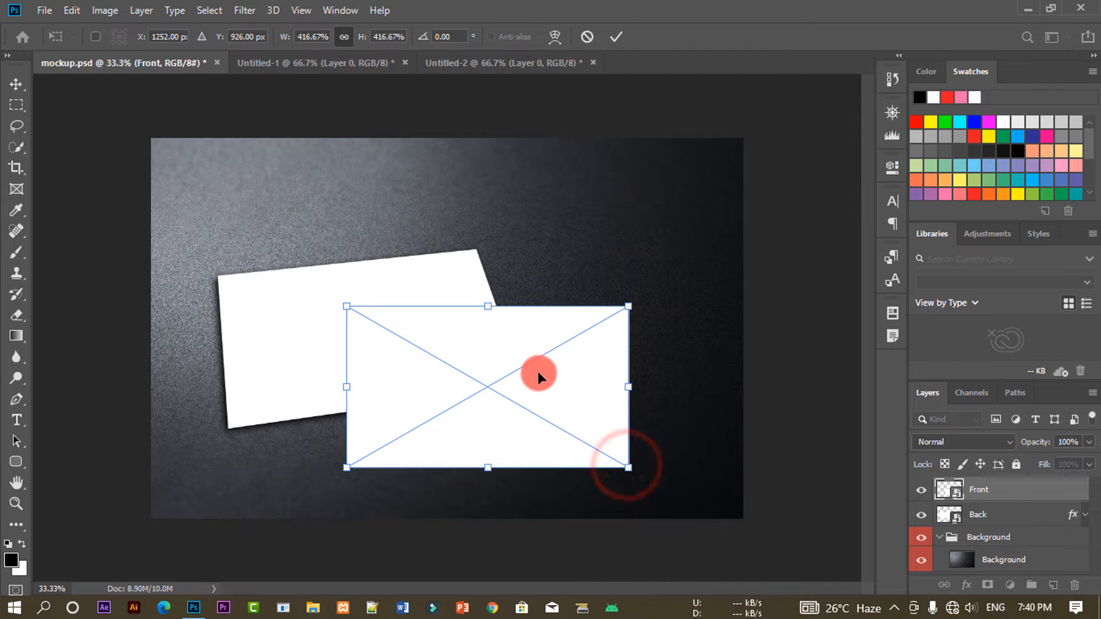
left_click_drag(350, 308, 337, 329)
left_click_drag(628, 308, 580, 301)
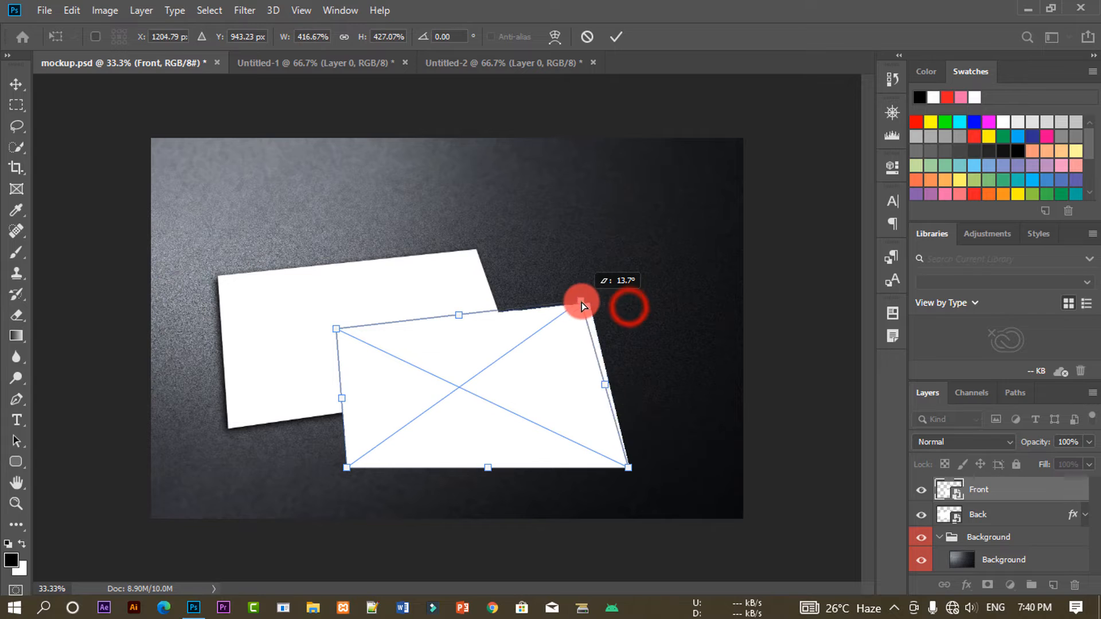
left_click_drag(632, 465, 613, 423)
Step: Move the distorted Front card further over the Back card, fine-tune its corners so the near edge is longer, and apply the transform
left_click_drag(436, 385, 399, 382)
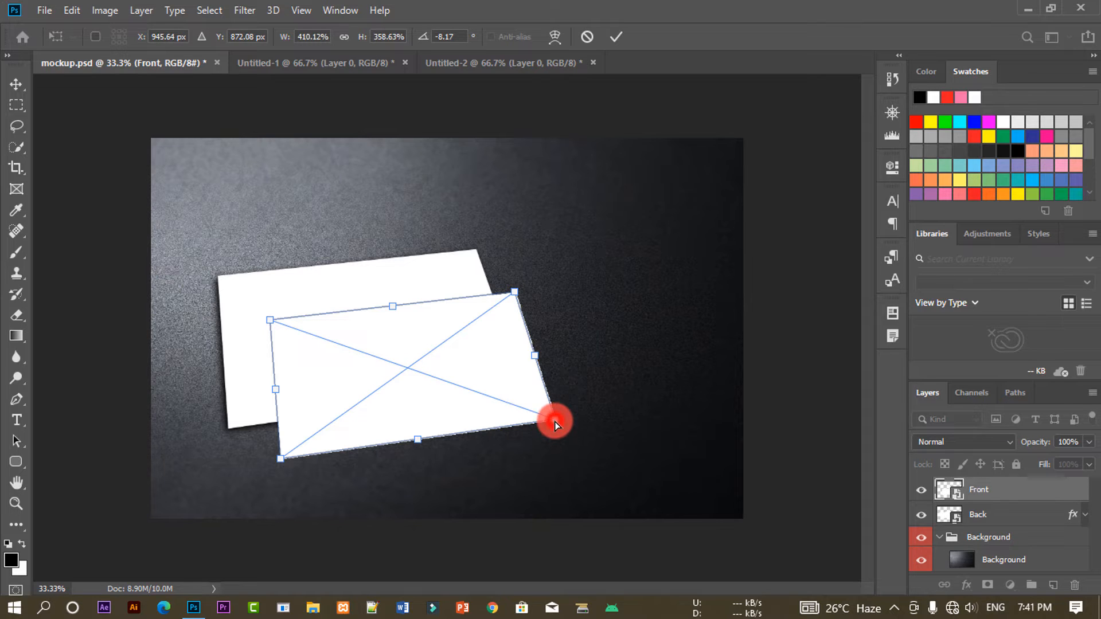
mouse_move(556, 422)
left_mouse_down()
mouse_move(559, 439)
mouse_move(556, 426)
left_mouse_up()
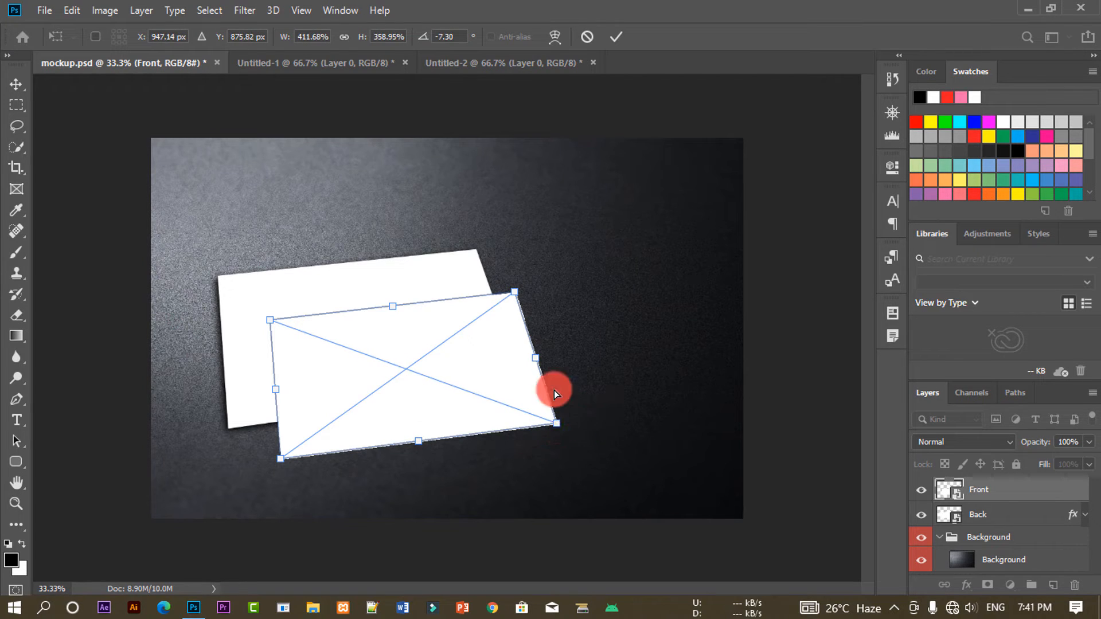
left_click_drag(514, 294, 515, 288)
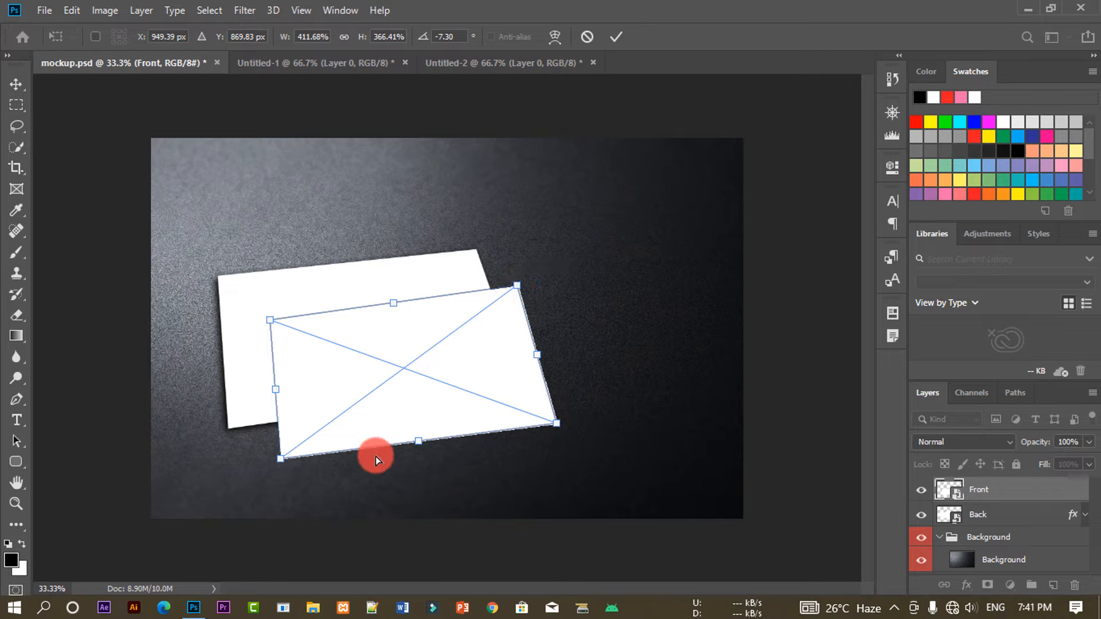
left_click_drag(279, 456, 286, 481)
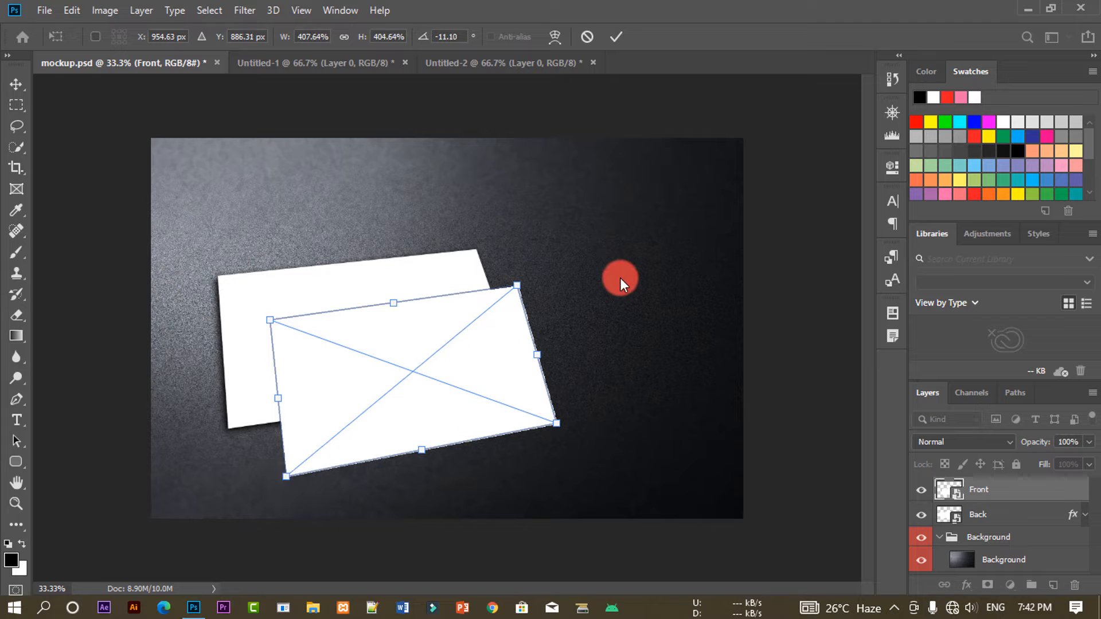
left_click(624, 36)
left_click(853, 128)
left_click(507, 375)
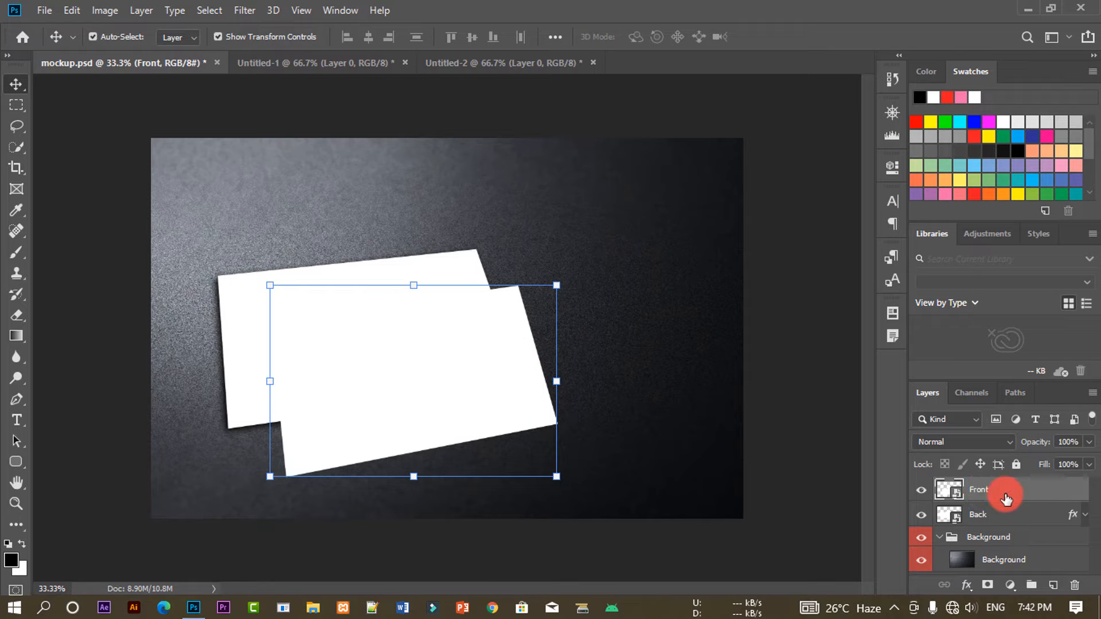
Step: Copy the Back layer's style onto the Front layer and collapse the Front layer's effects list
right_click(999, 511)
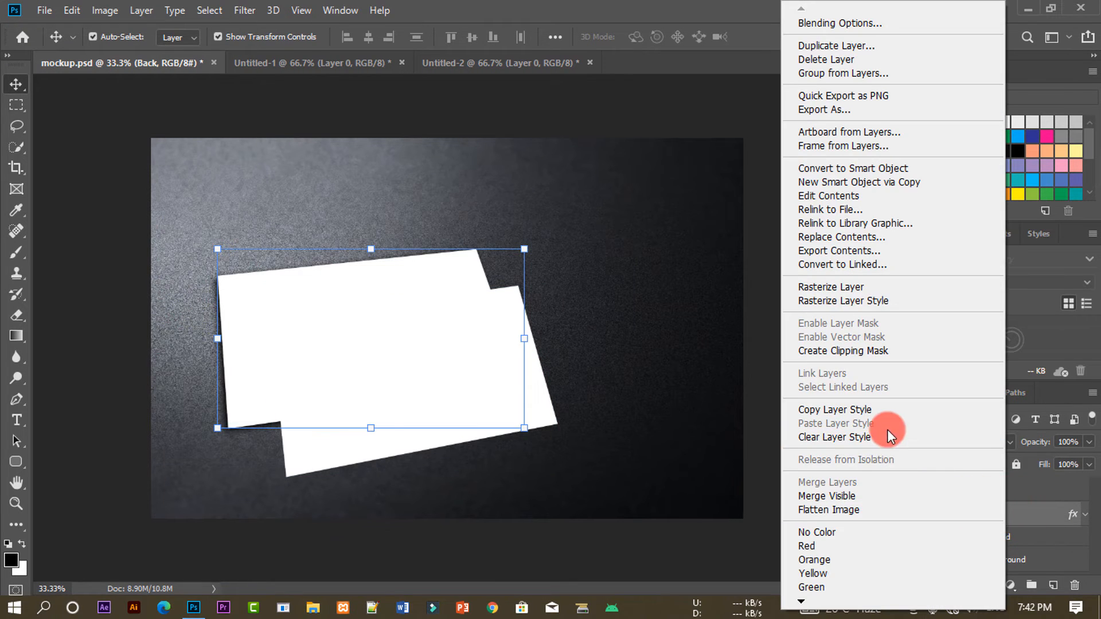
left_click(843, 410)
left_click(991, 494)
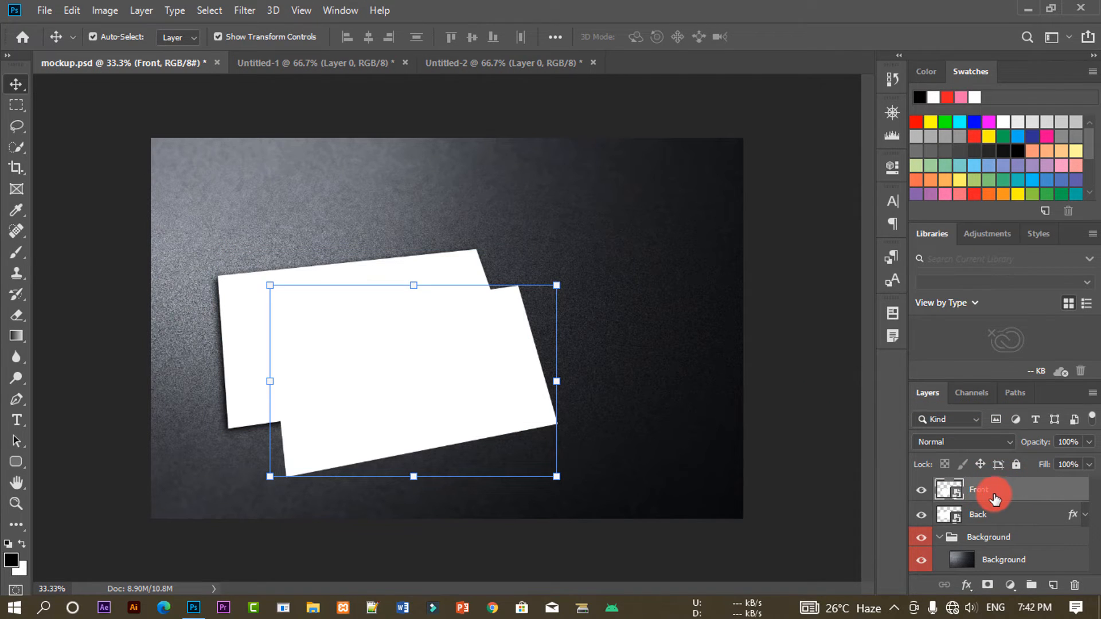
right_click(1001, 497)
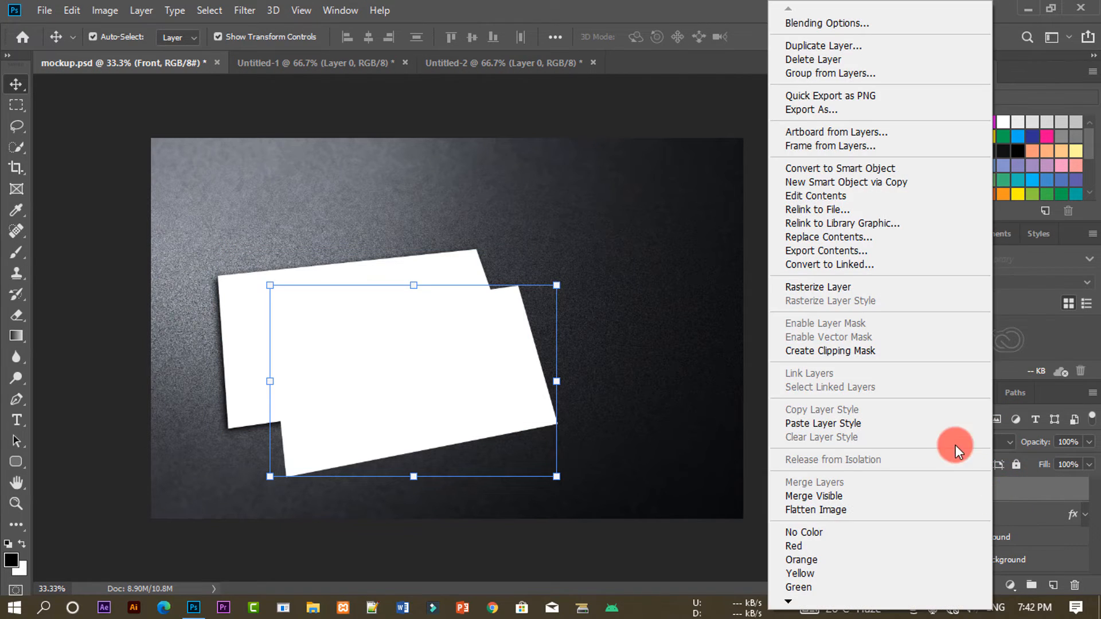
left_click(845, 423)
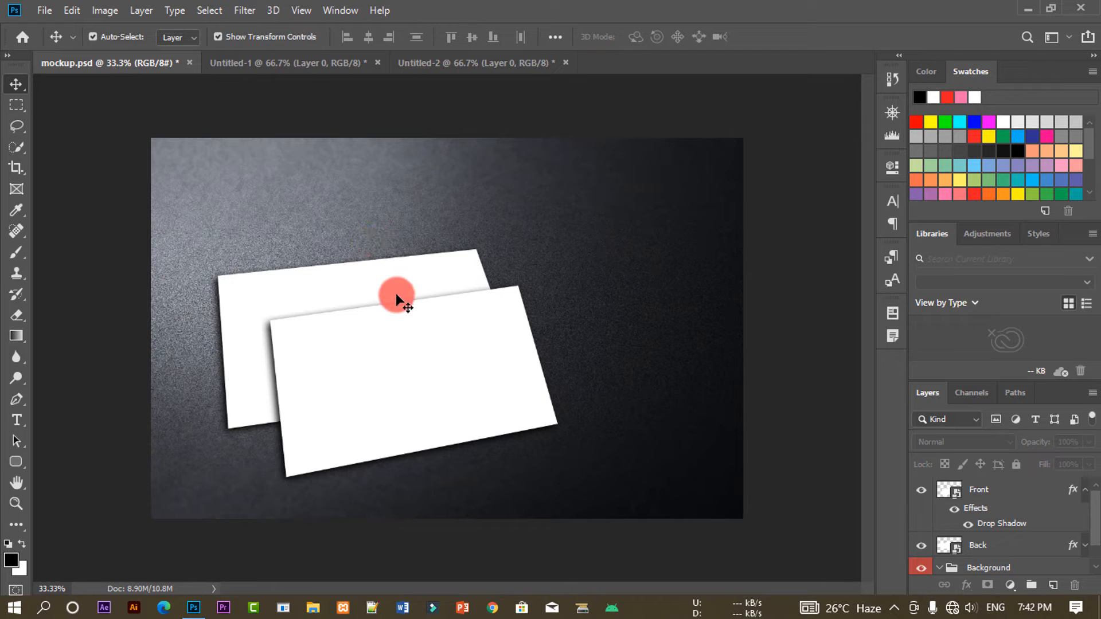
left_click(1085, 490)
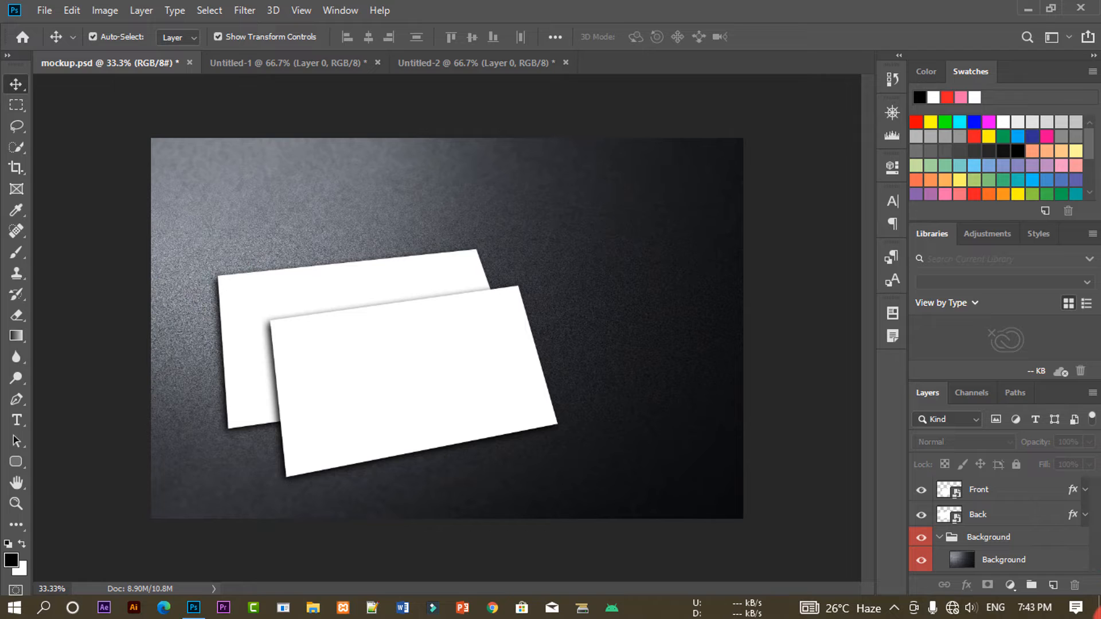
Step: Set the angle of the Front layer's drop shadow to 72°
left_click(986, 515)
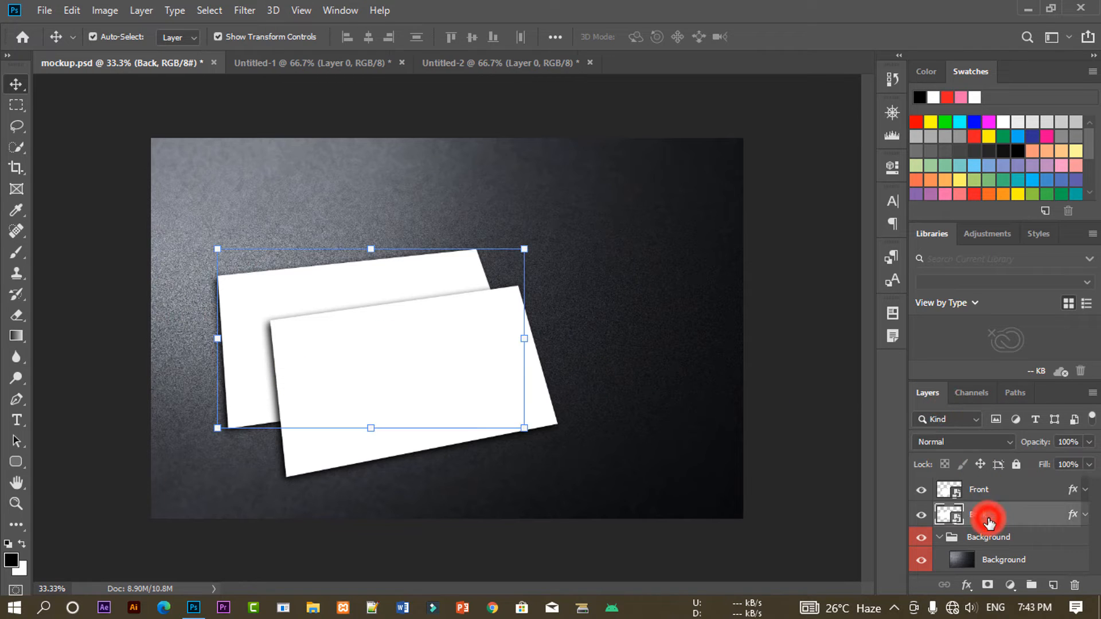
left_click(993, 489)
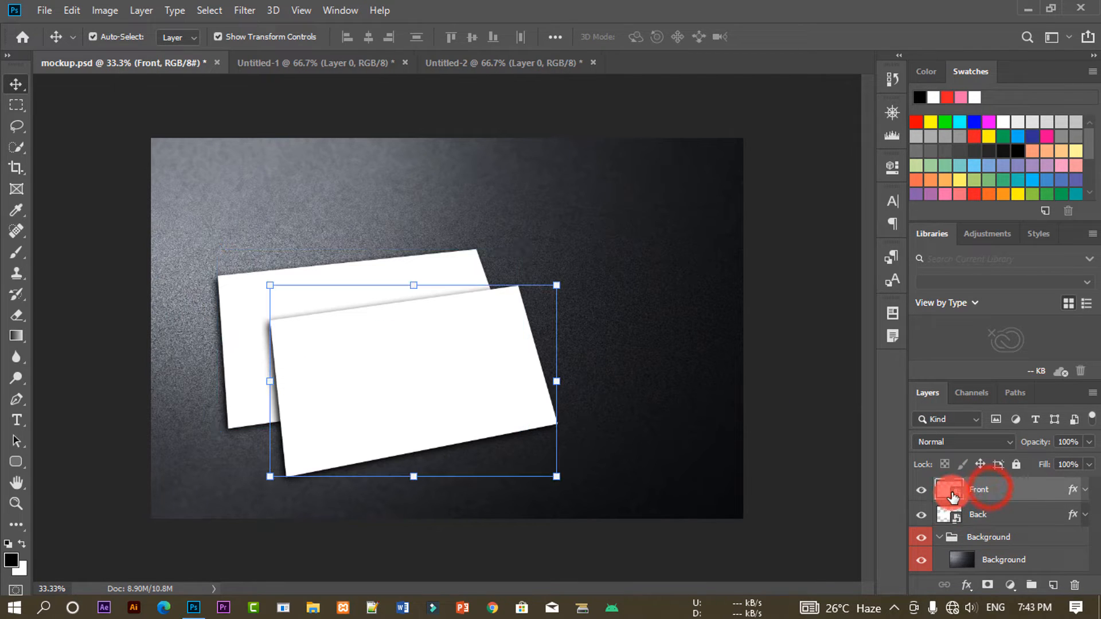
double_click(1074, 493)
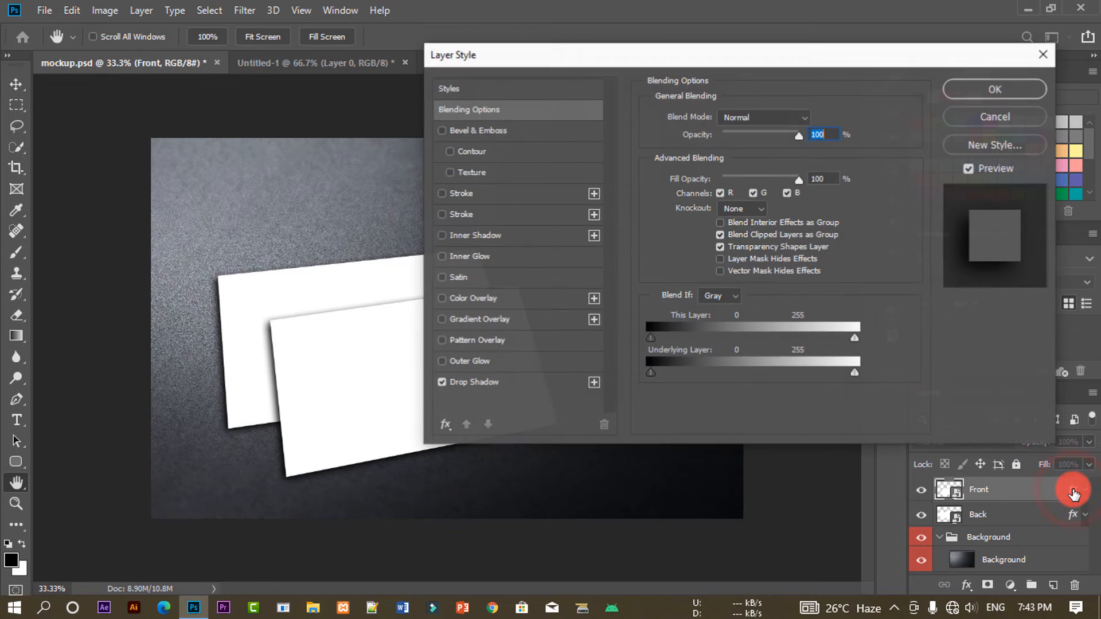
left_click(472, 383)
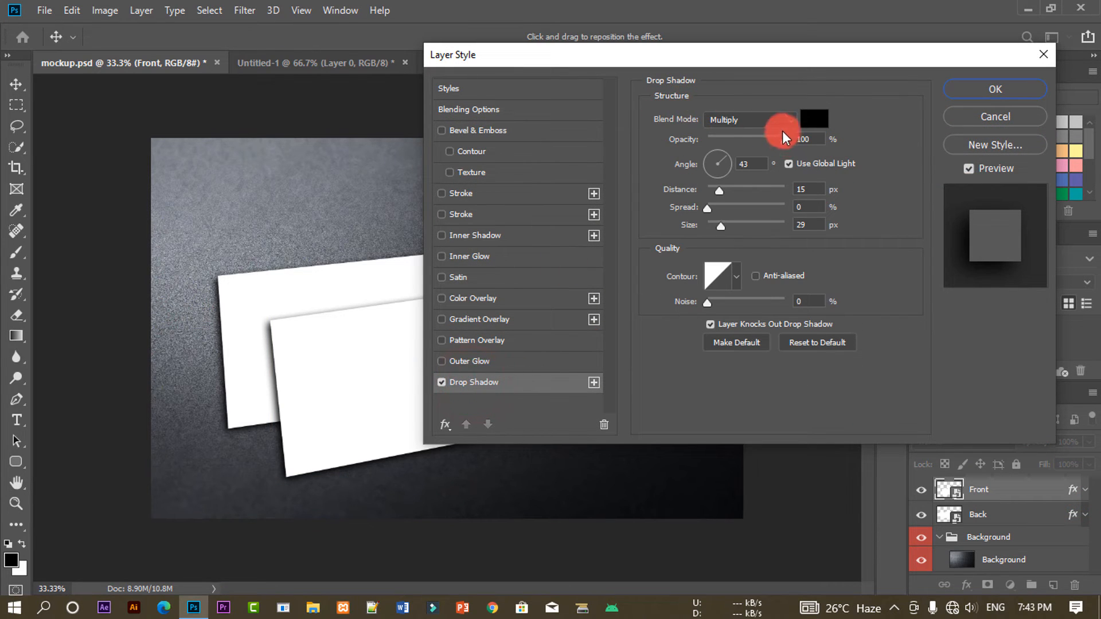
left_click(713, 150)
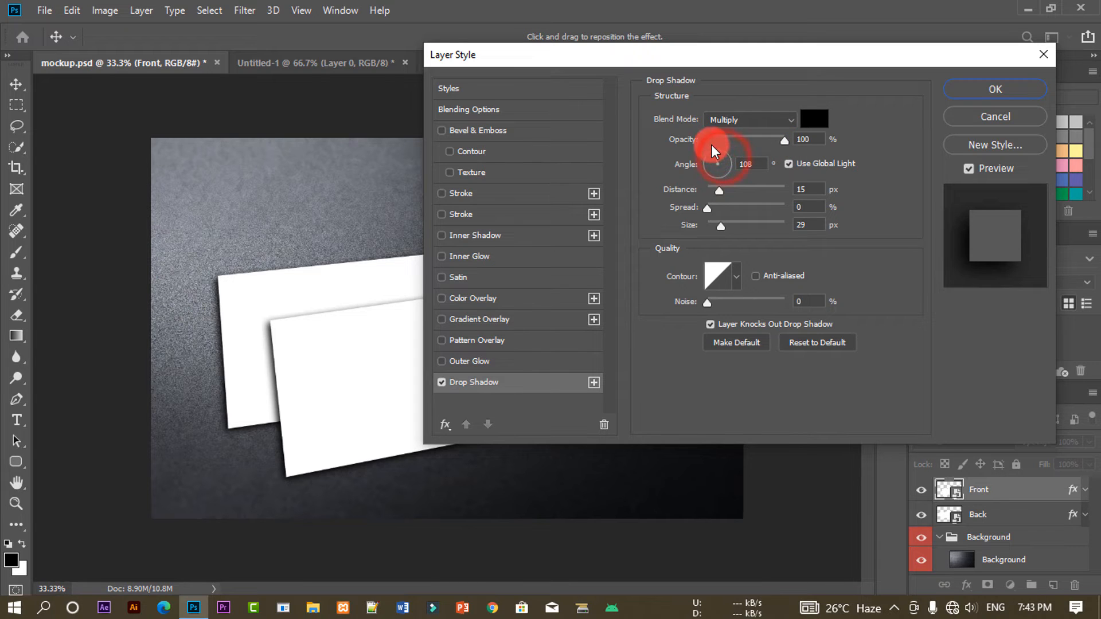
left_click(706, 166)
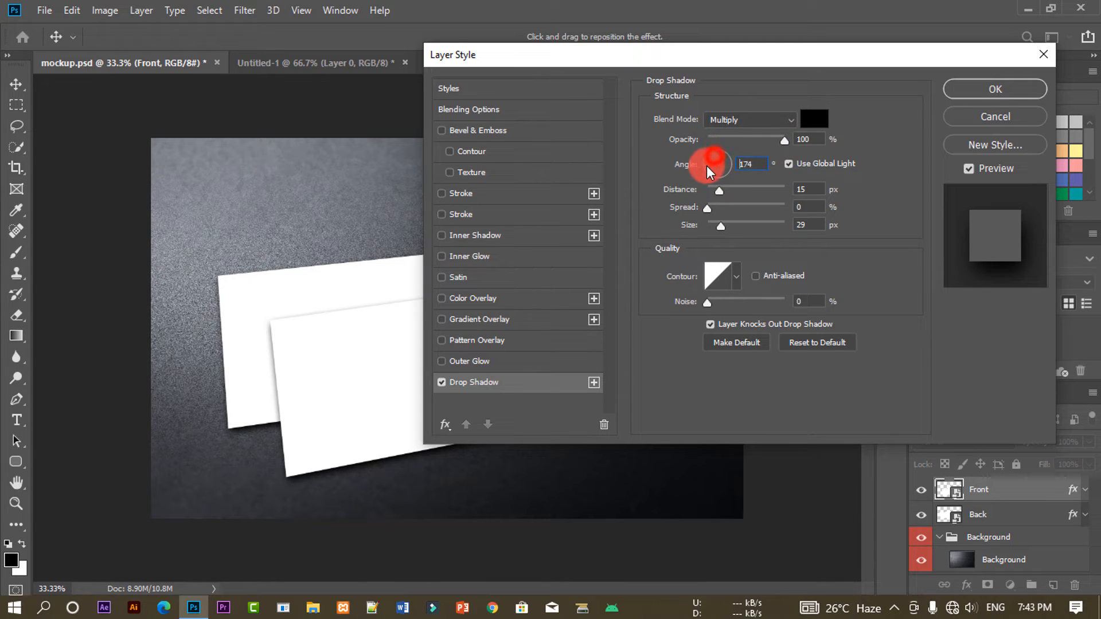
left_click(714, 155)
left_click(697, 153)
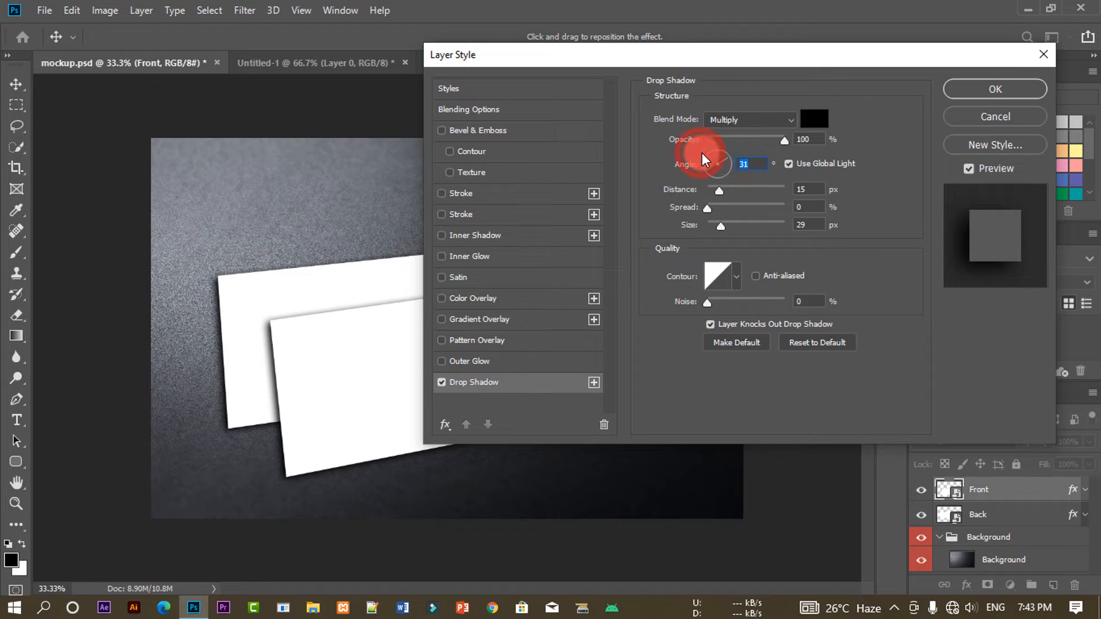
left_click(717, 154)
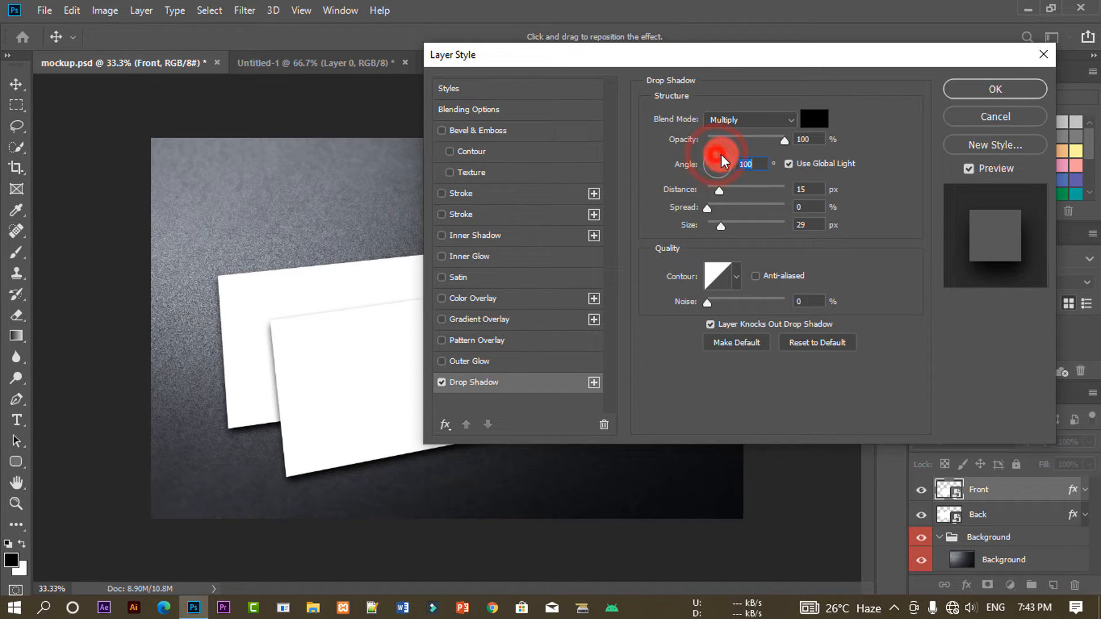
left_click(727, 163)
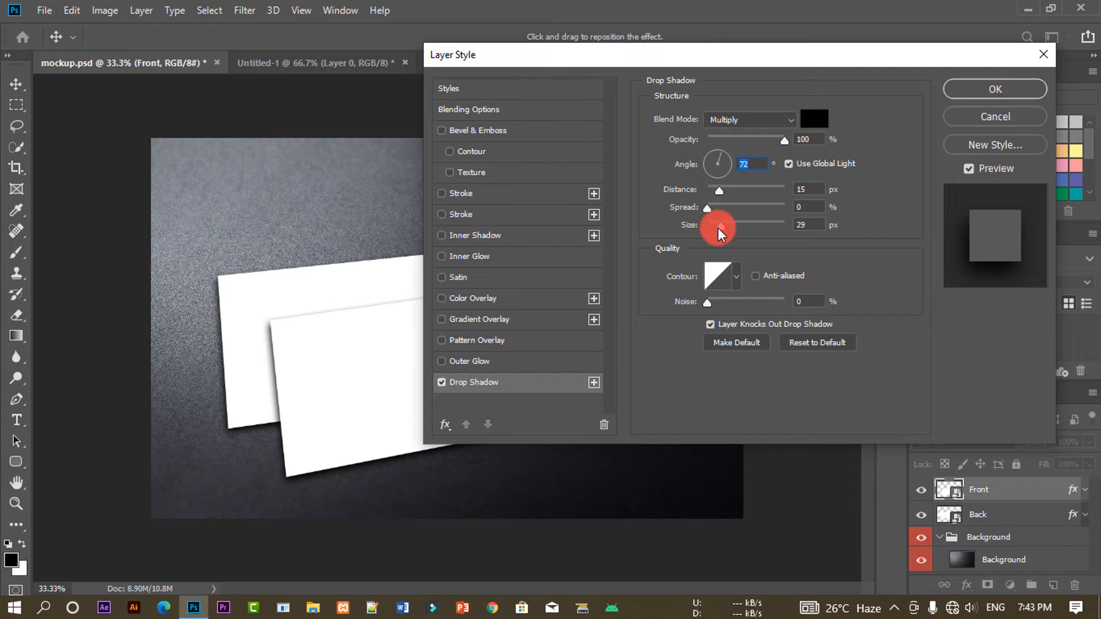
Step: Fine-tune the size and angle of the Front card's drop shadow and apply the layer style
left_click_drag(720, 228, 715, 229)
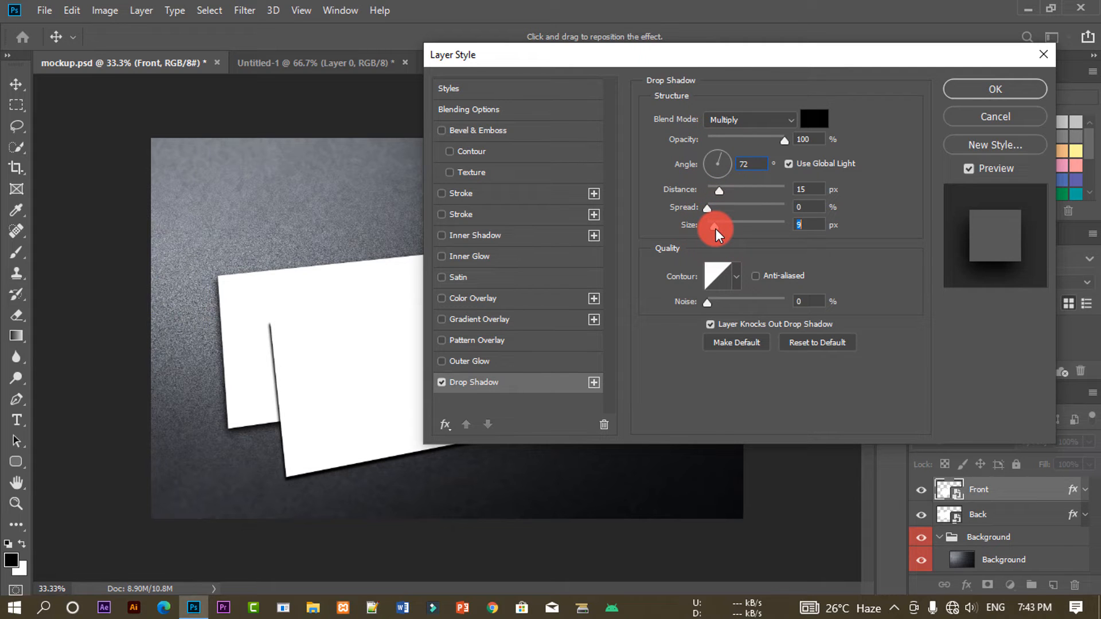
left_click_drag(756, 67, 716, 253)
left_click_drag(687, 350, 680, 312)
left_click(929, 212)
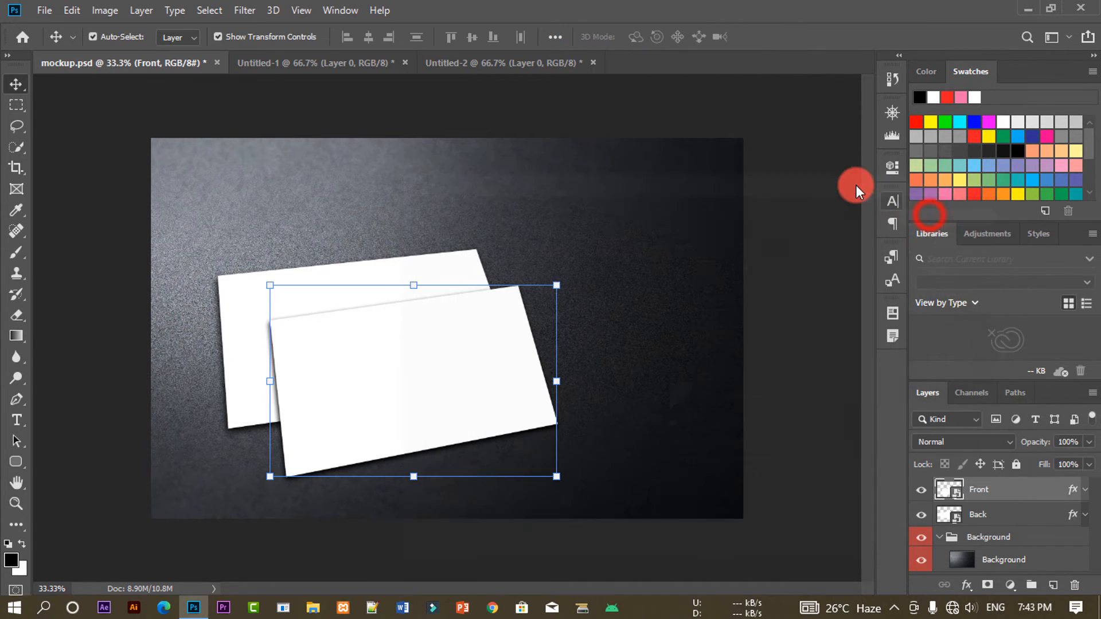
left_click(803, 191)
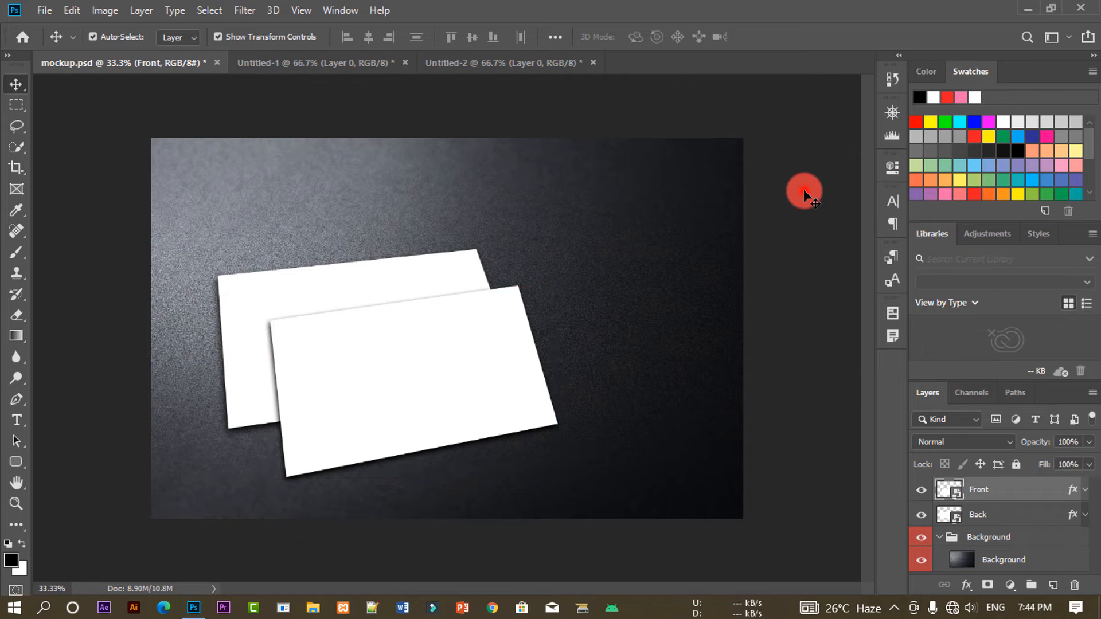
Step: Open Back Part.psd from the Pictures folder
left_click(50, 13)
left_click(49, 40)
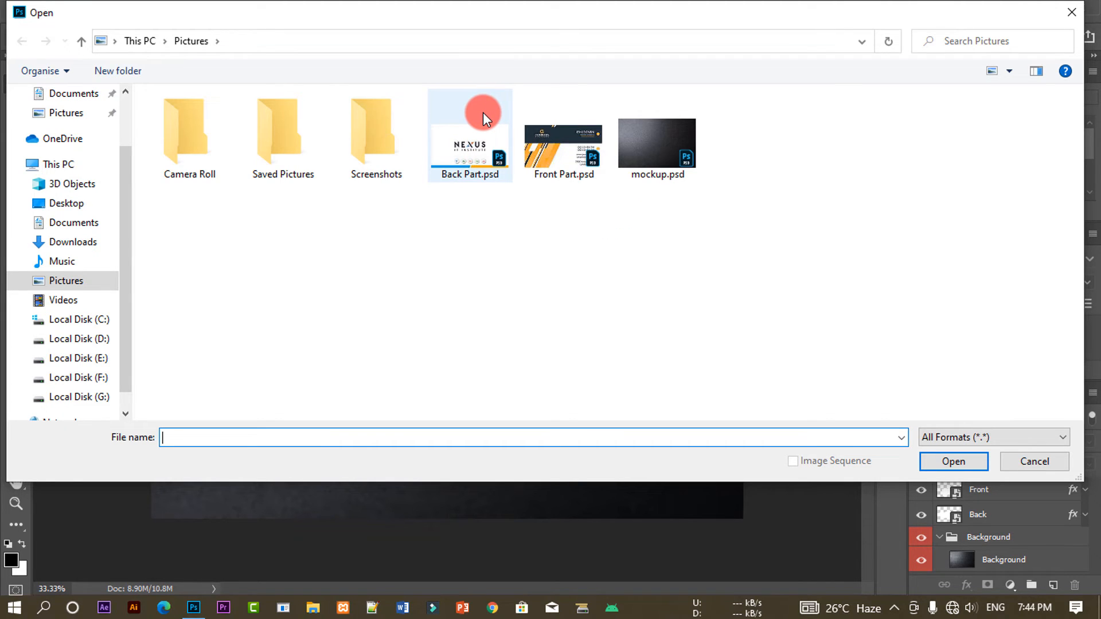
left_click(448, 169)
left_click(942, 477)
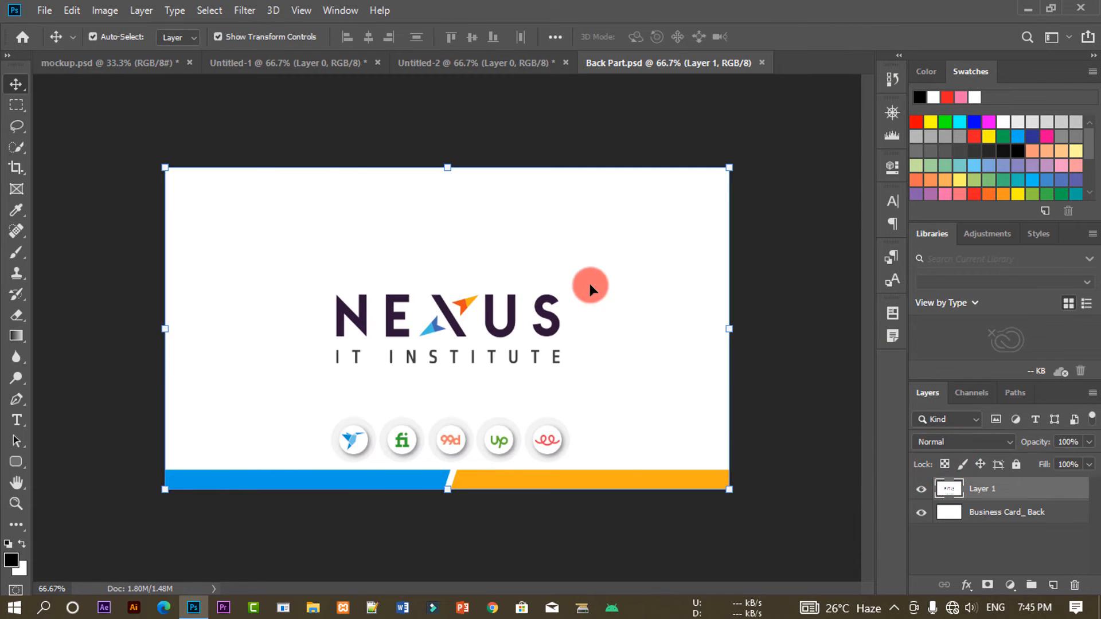
Step: Select the whole back card design with the Rectangular Marquee and copy it merged
left_click(21, 104)
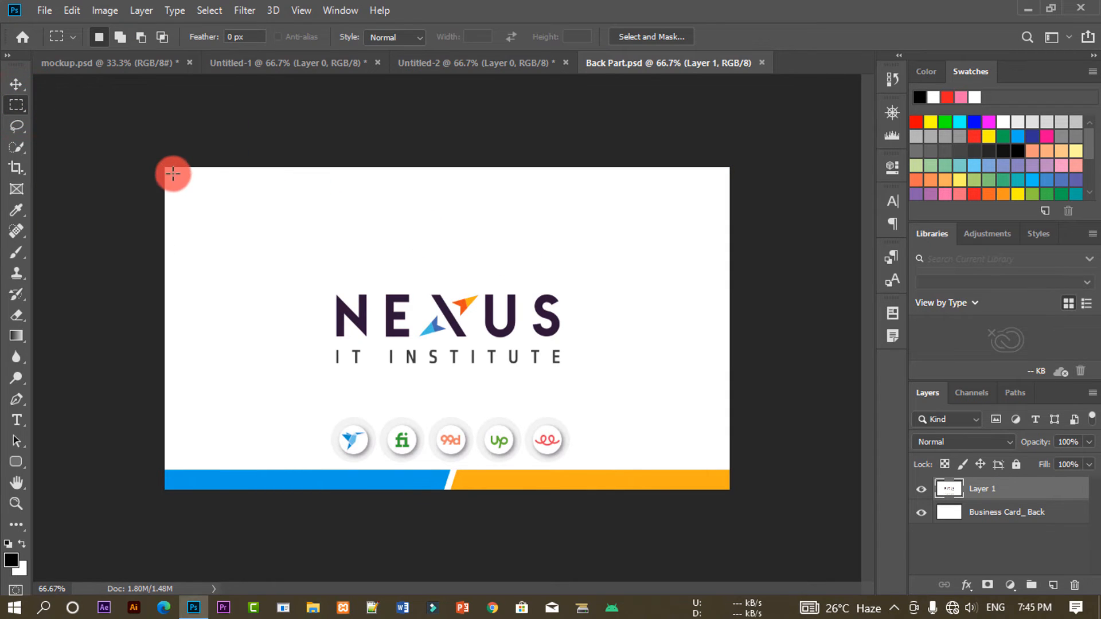
left_click_drag(165, 167, 774, 489)
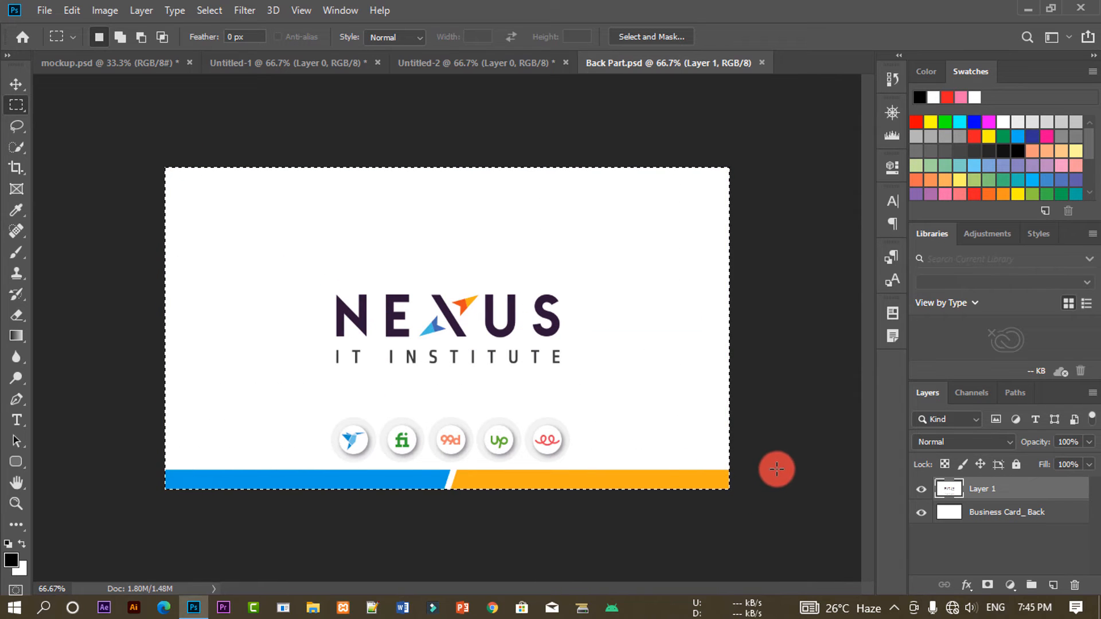
left_click(55, 10)
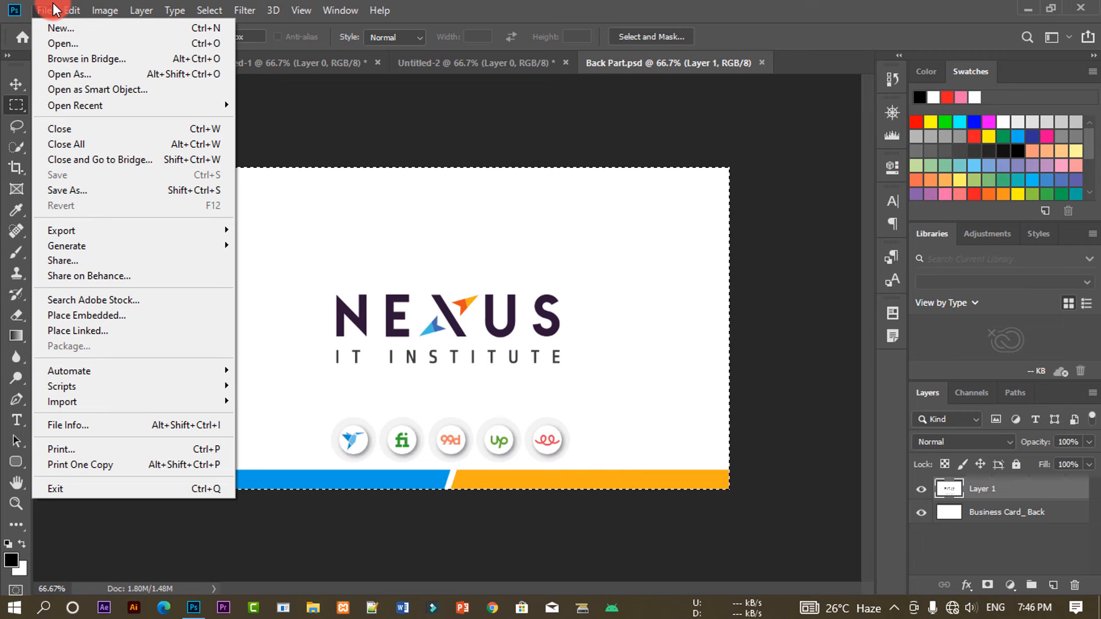
left_click(73, 10)
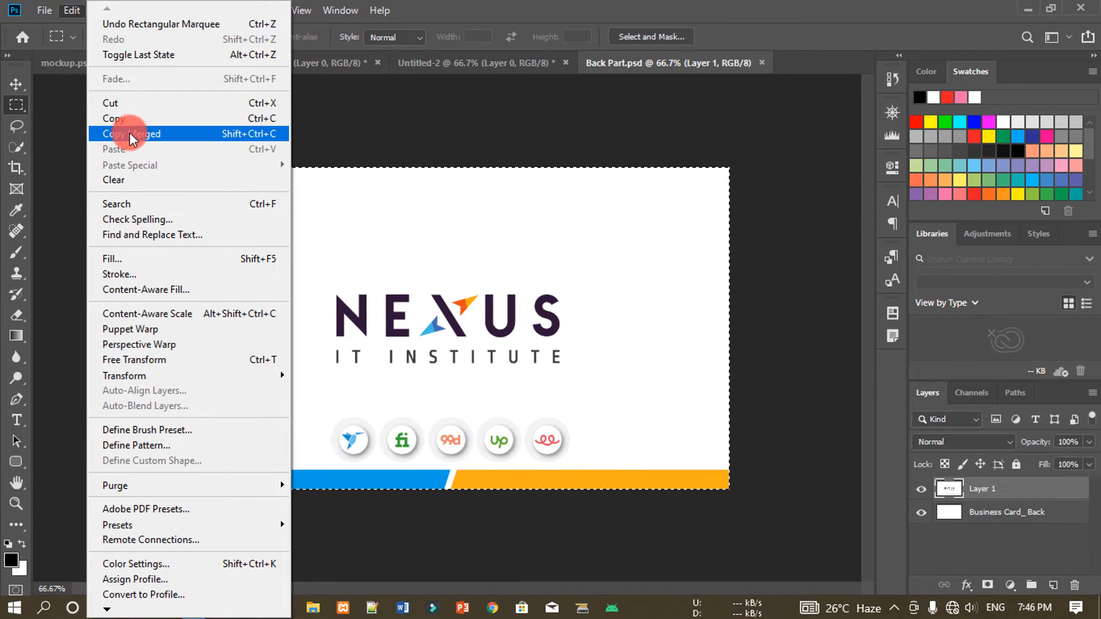
left_click(175, 133)
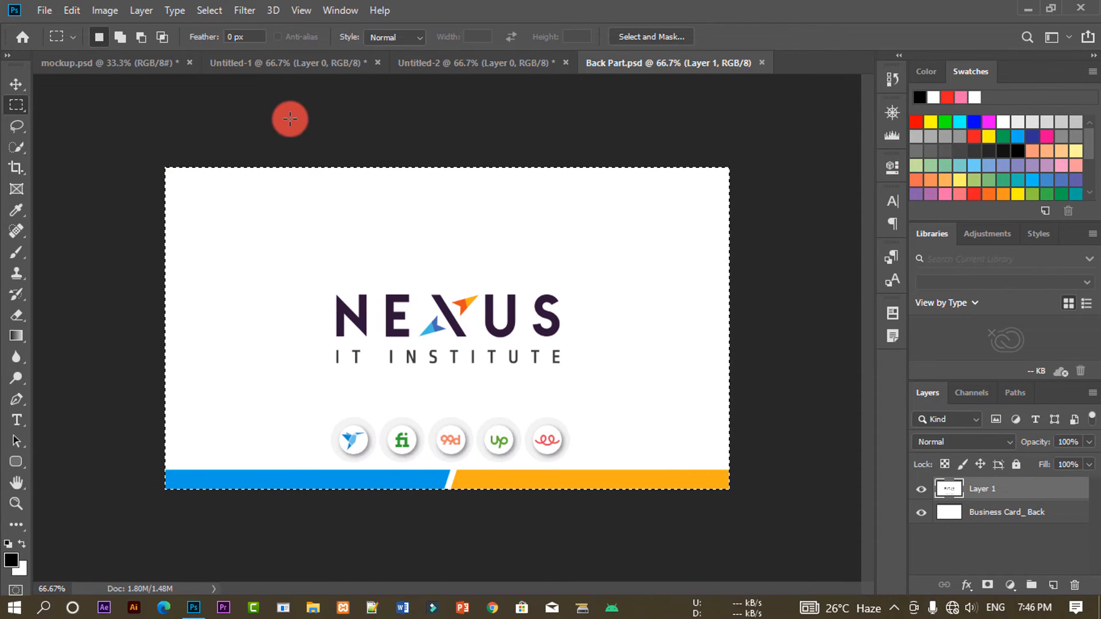
Step: Paste the copied design into the Back layer's smart object in mockup.psd, then save and close the smart object
left_click(138, 62)
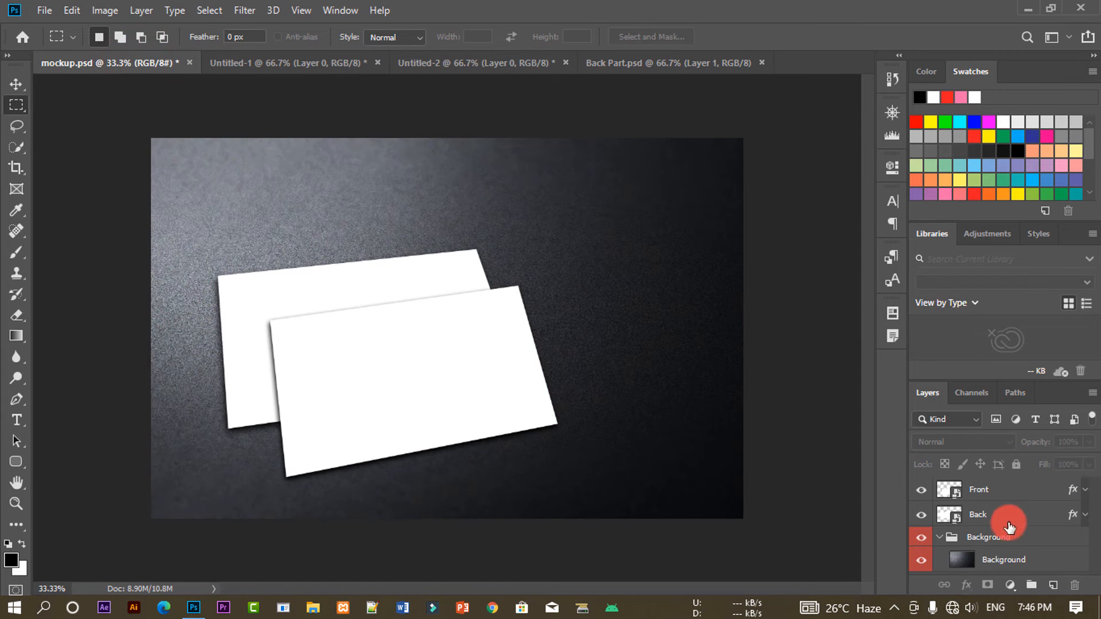
left_click(978, 514)
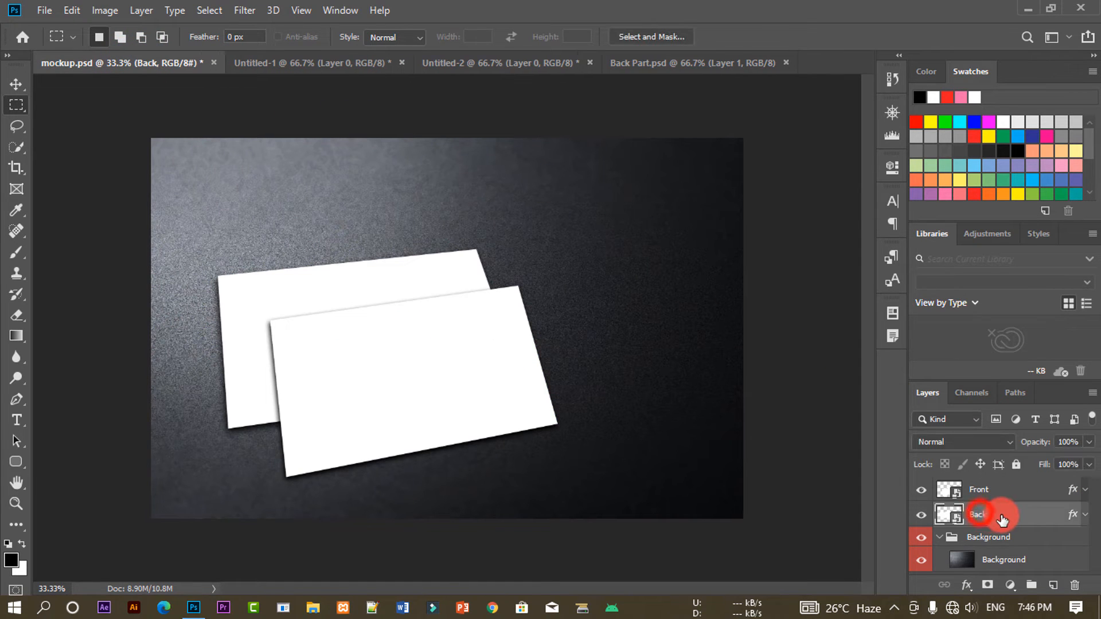
double_click(952, 516)
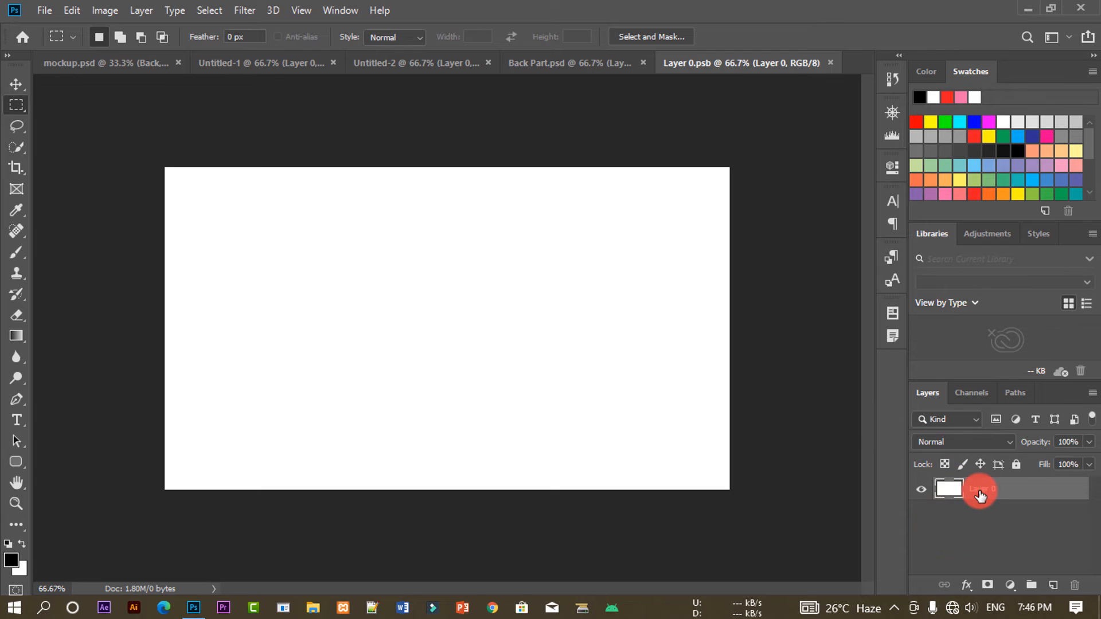
key("ctrl+v")
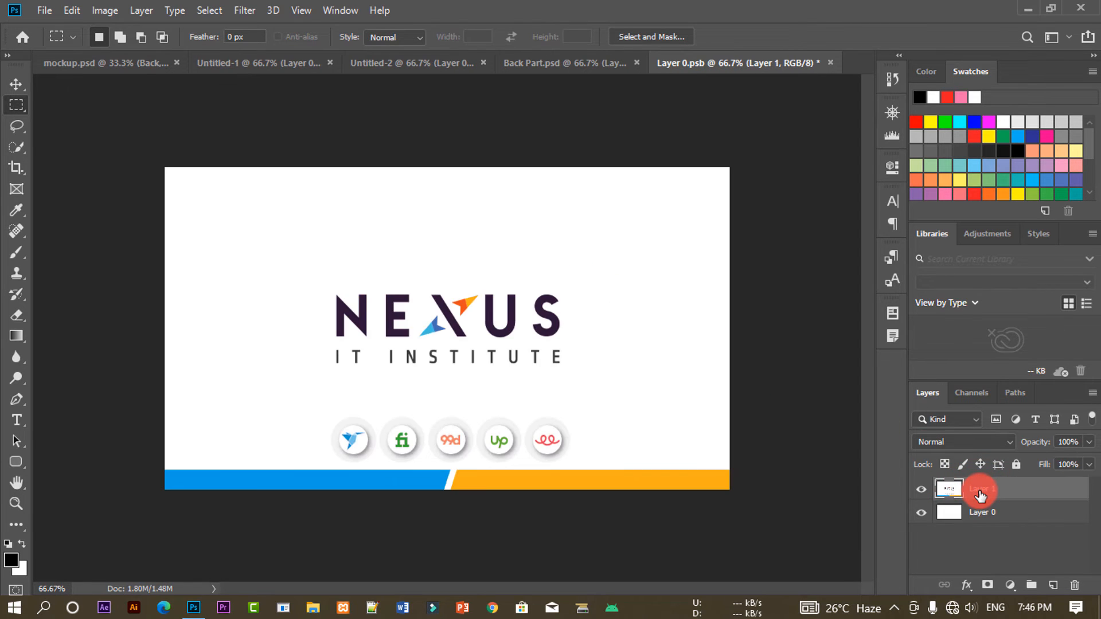
left_click(832, 63)
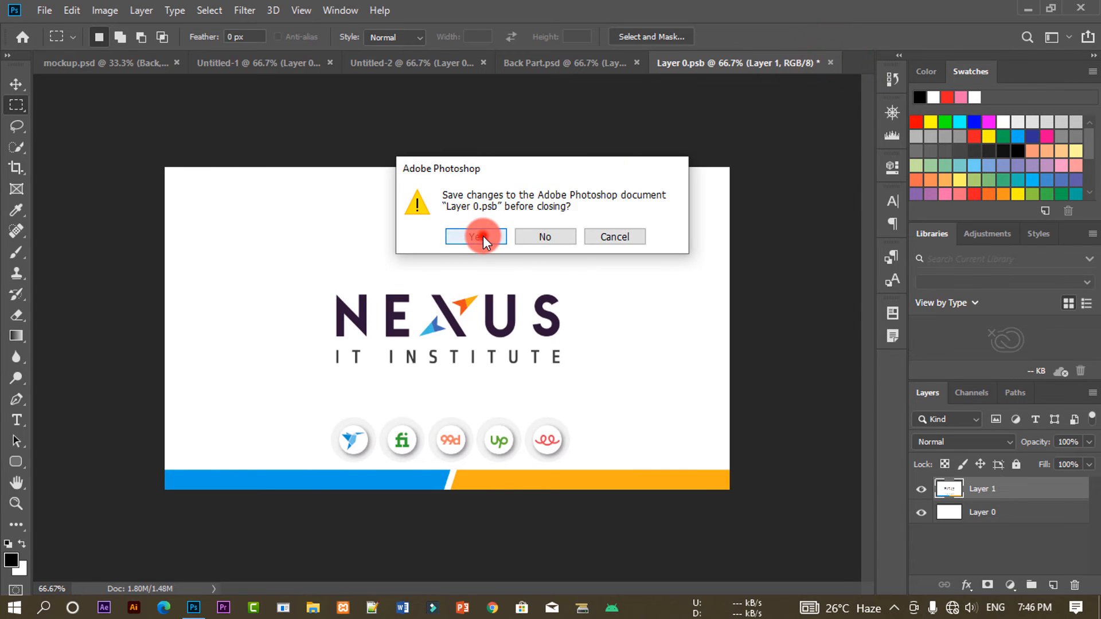
left_click(483, 235)
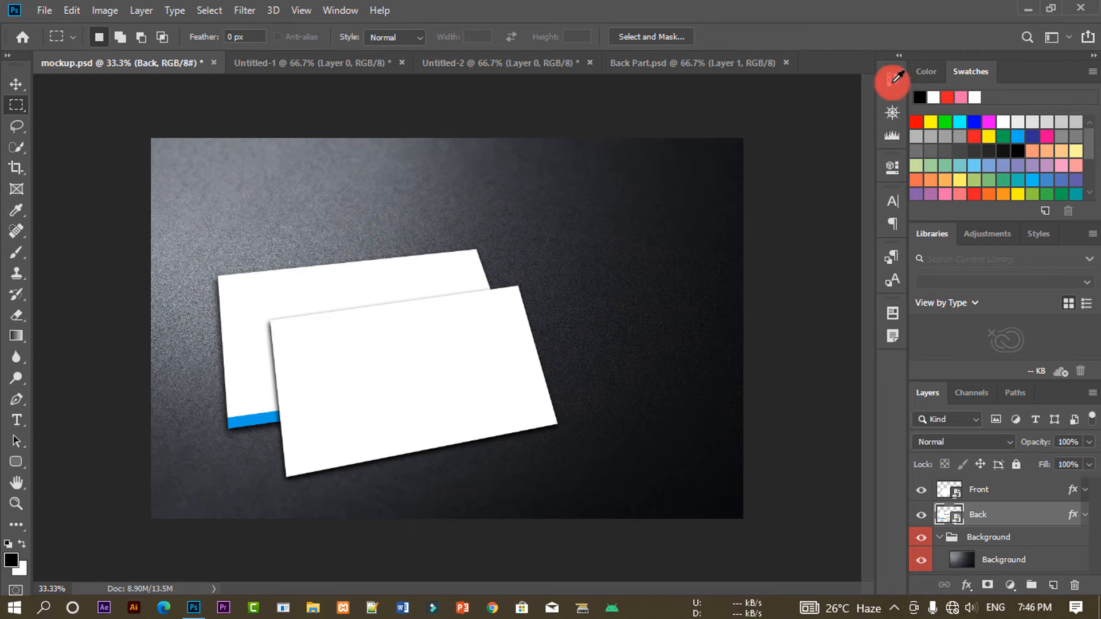
left_click(701, 61)
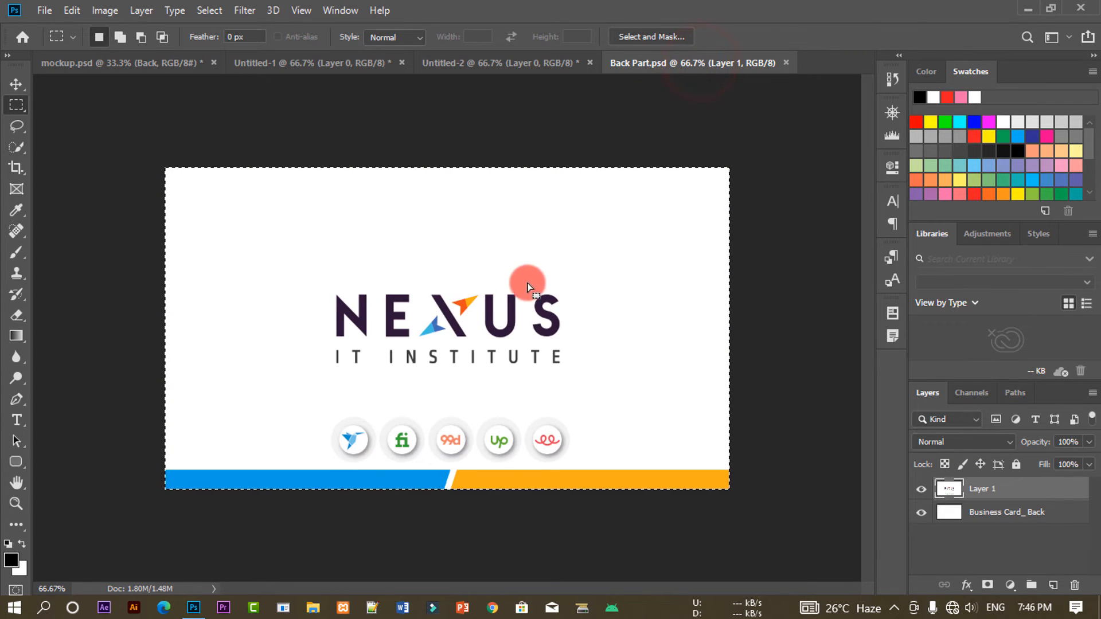
left_click(496, 61)
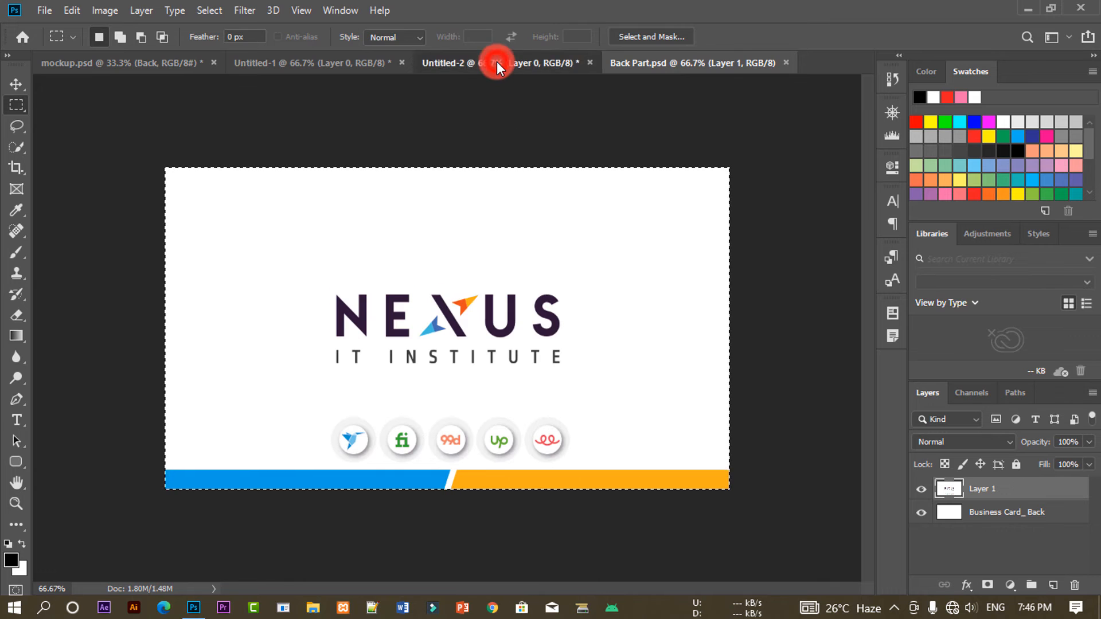
left_click(340, 64)
left_click(528, 57)
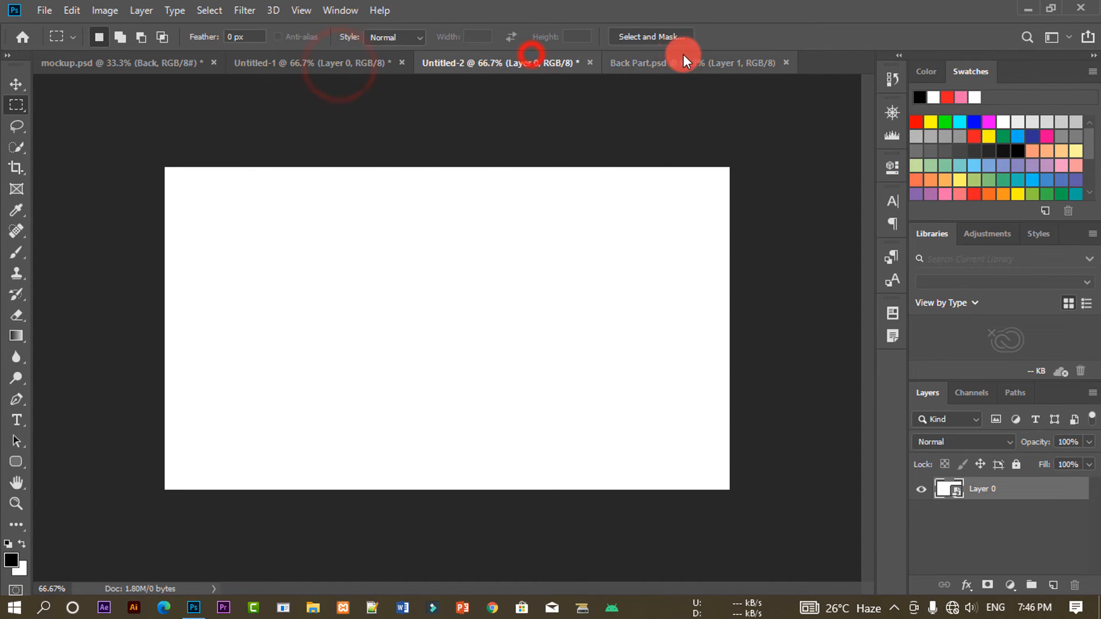
left_click(685, 54)
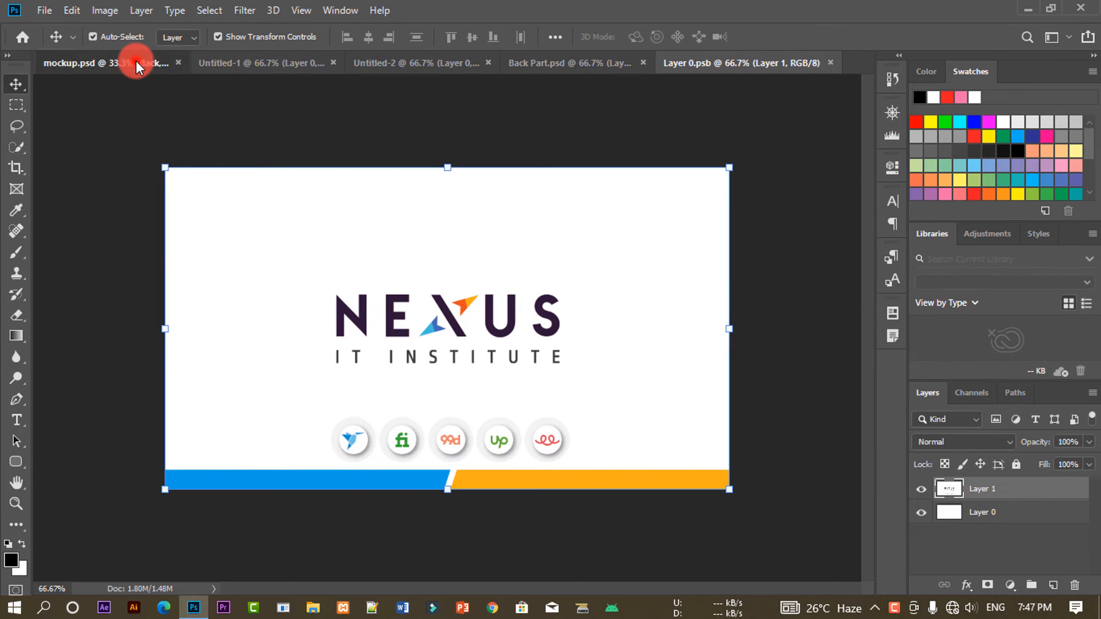
Step: Return to mockup.psd and temporarily hide the Front layer to check the artwork on the Back card
left_click(137, 63)
left_click(928, 505)
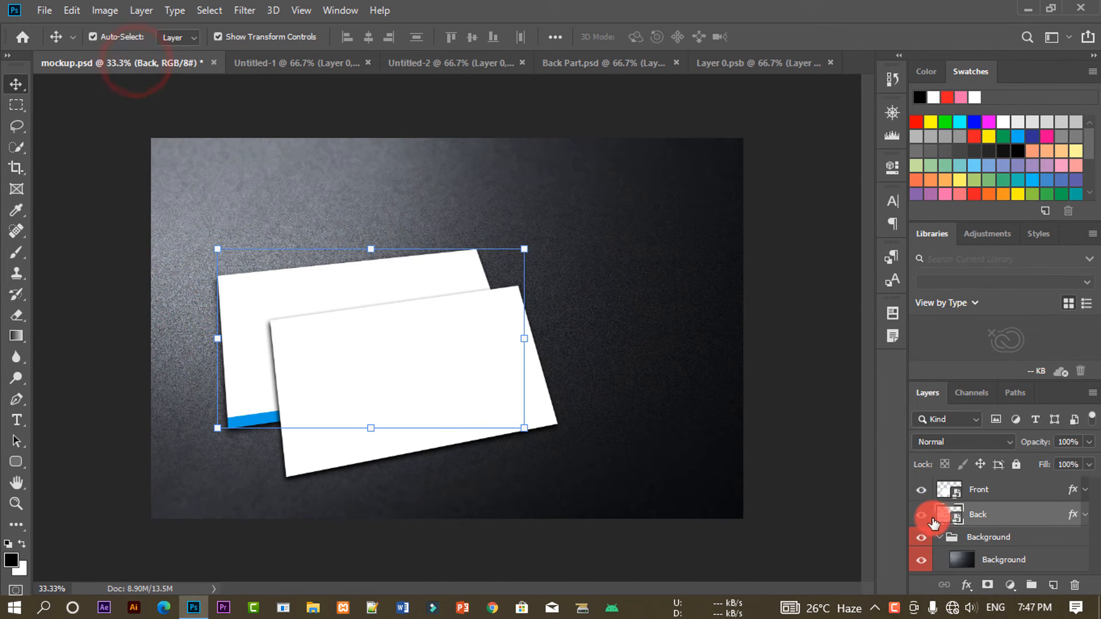
left_click(923, 491)
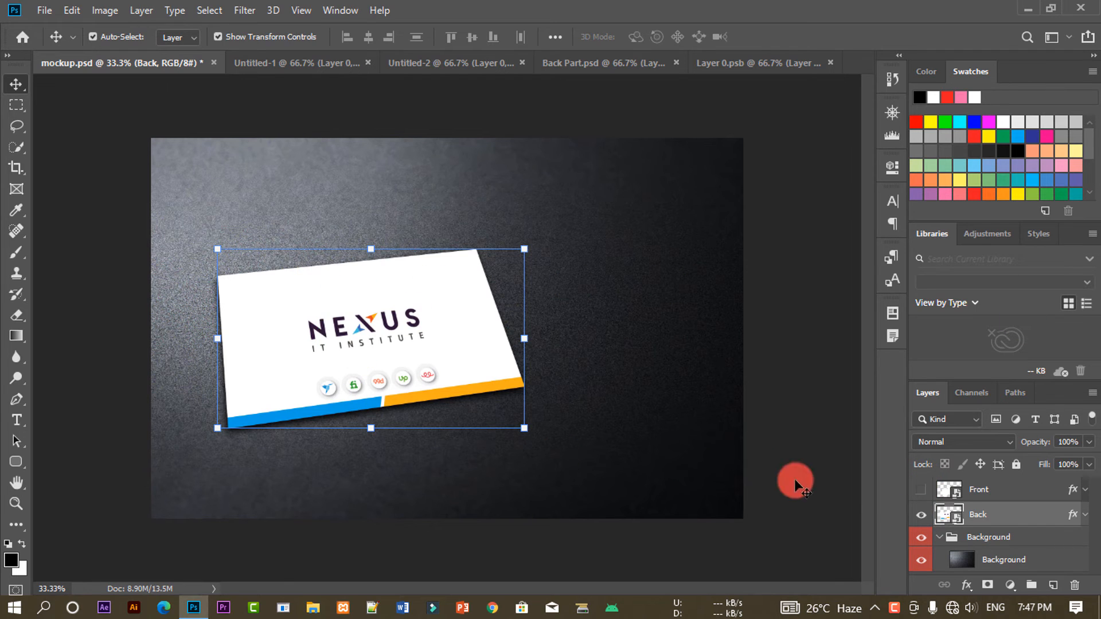
left_click(920, 490)
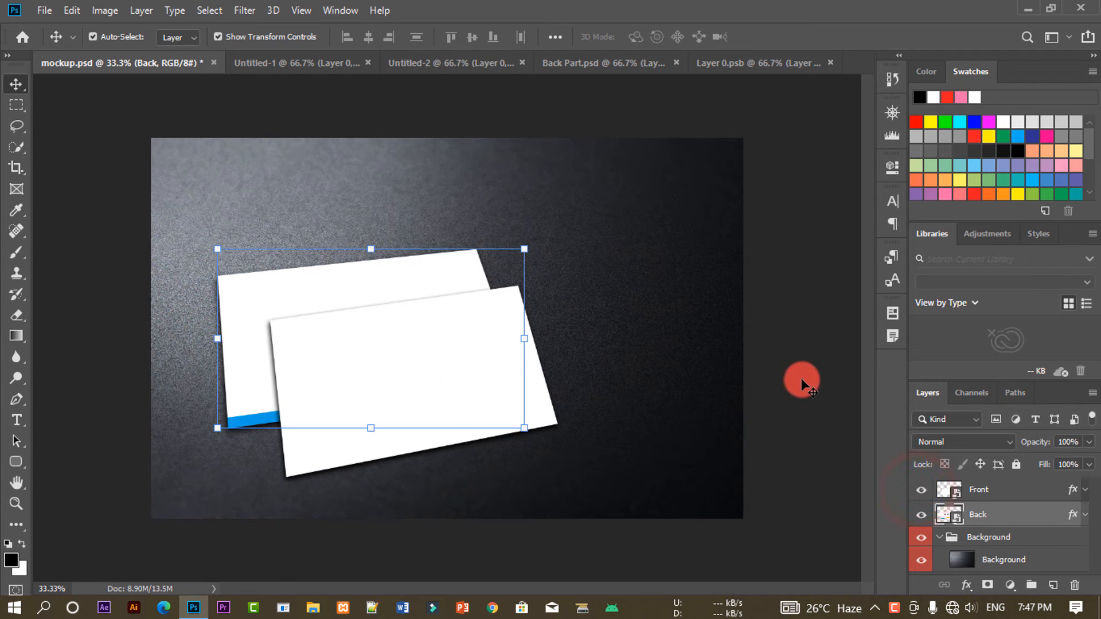
left_click(799, 378)
left_click(923, 503)
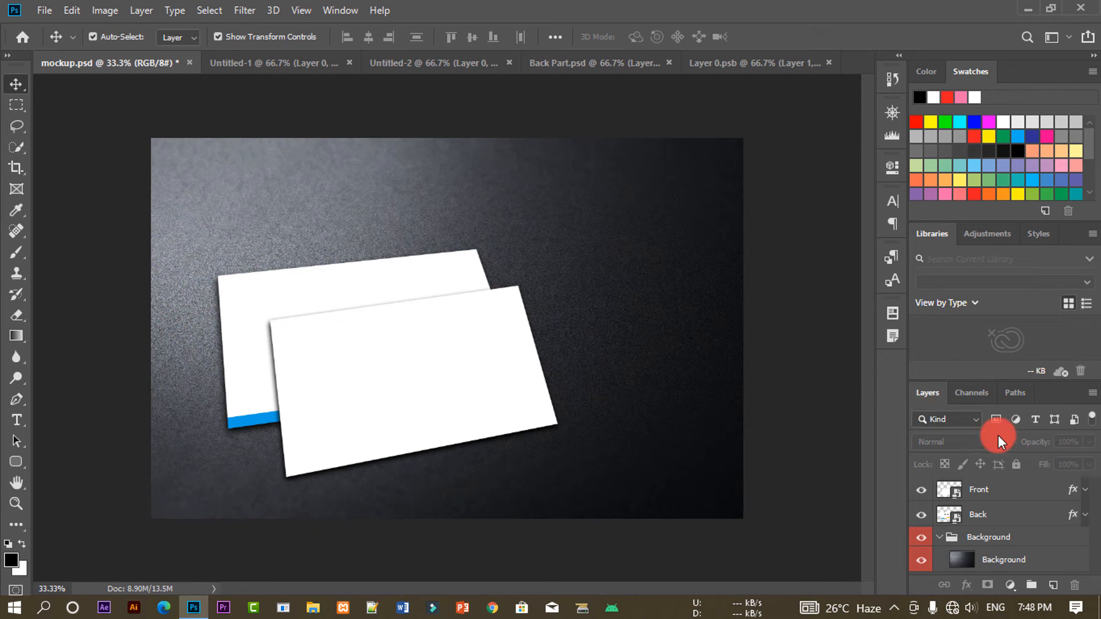
left_click(994, 493)
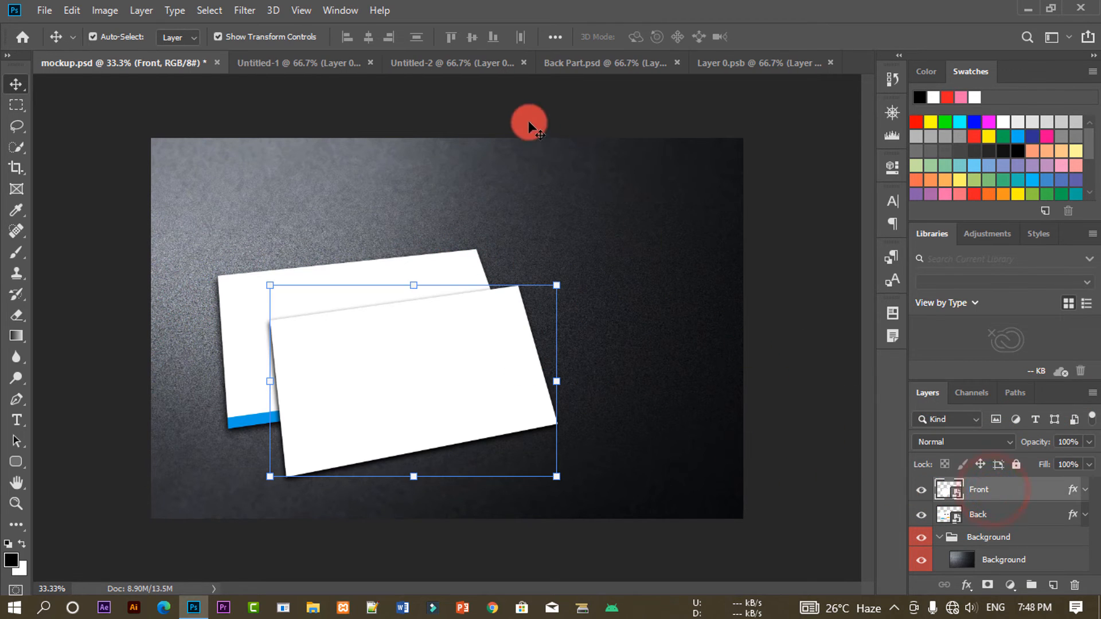
left_click(505, 109)
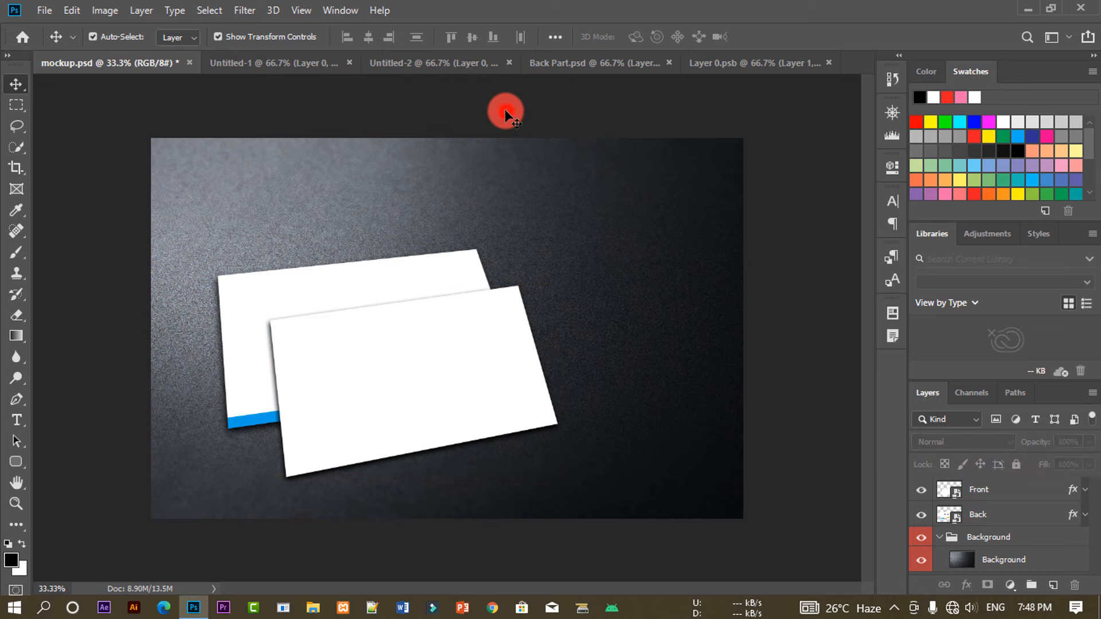
Step: Open Front Part.psd from the Pictures folder
left_click(51, 11)
left_click(74, 46)
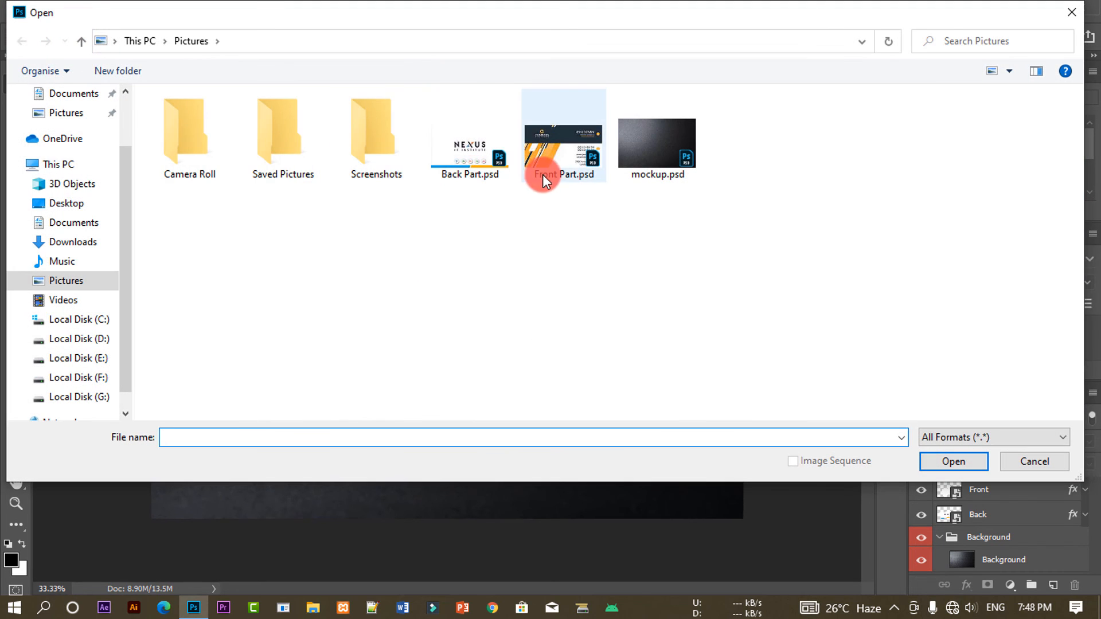
left_click(543, 174)
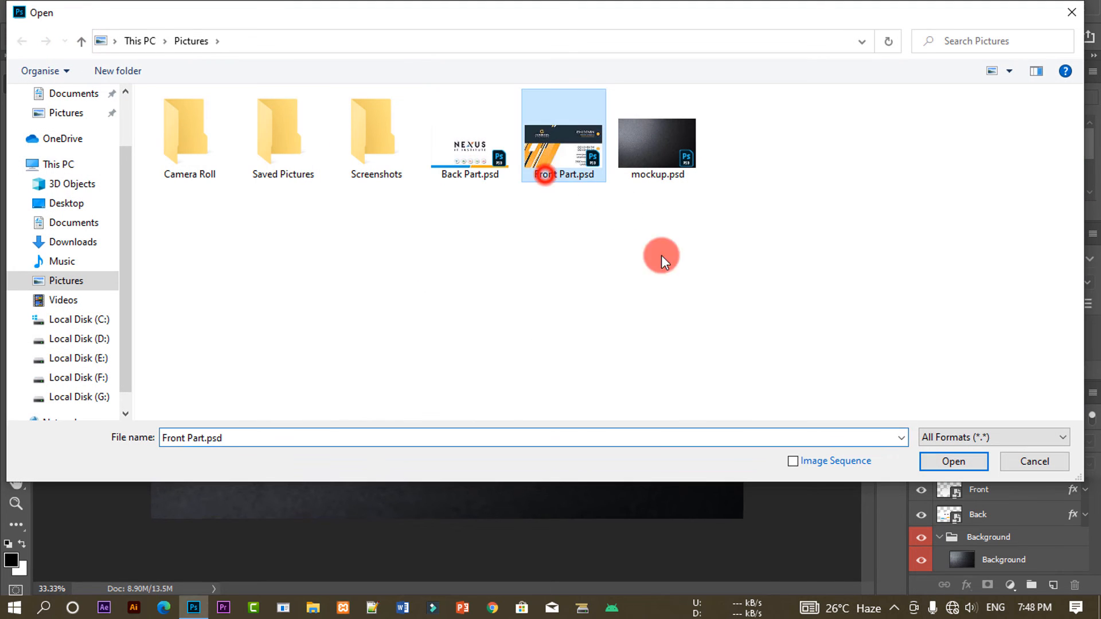
left_click(955, 461)
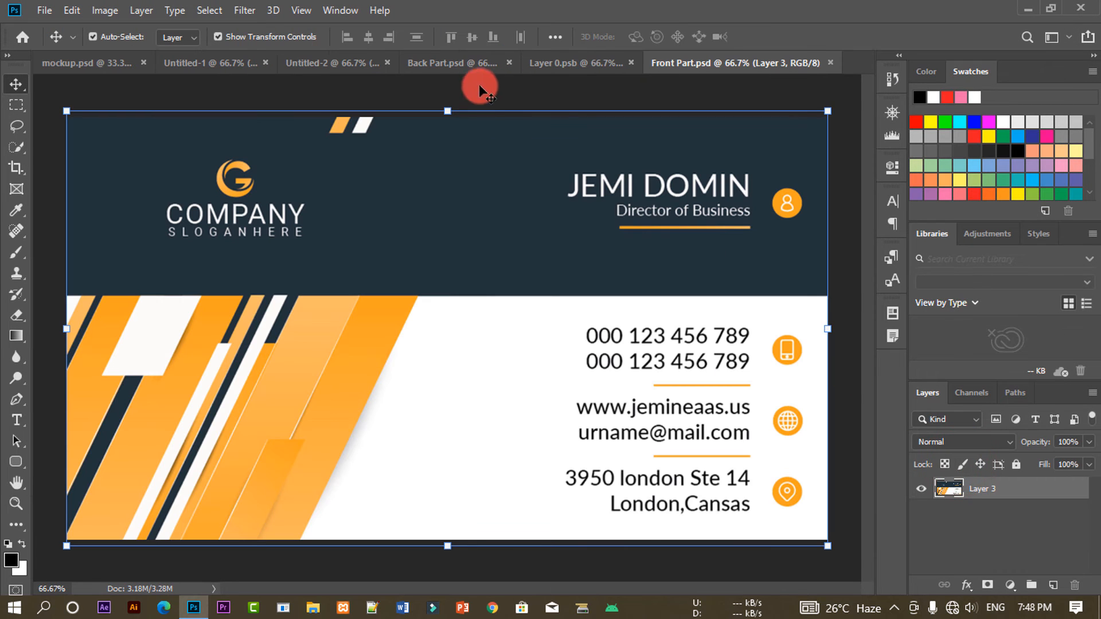
Step: Select the whole front card design with the Rectangular Marquee and copy it merged
left_click(17, 105)
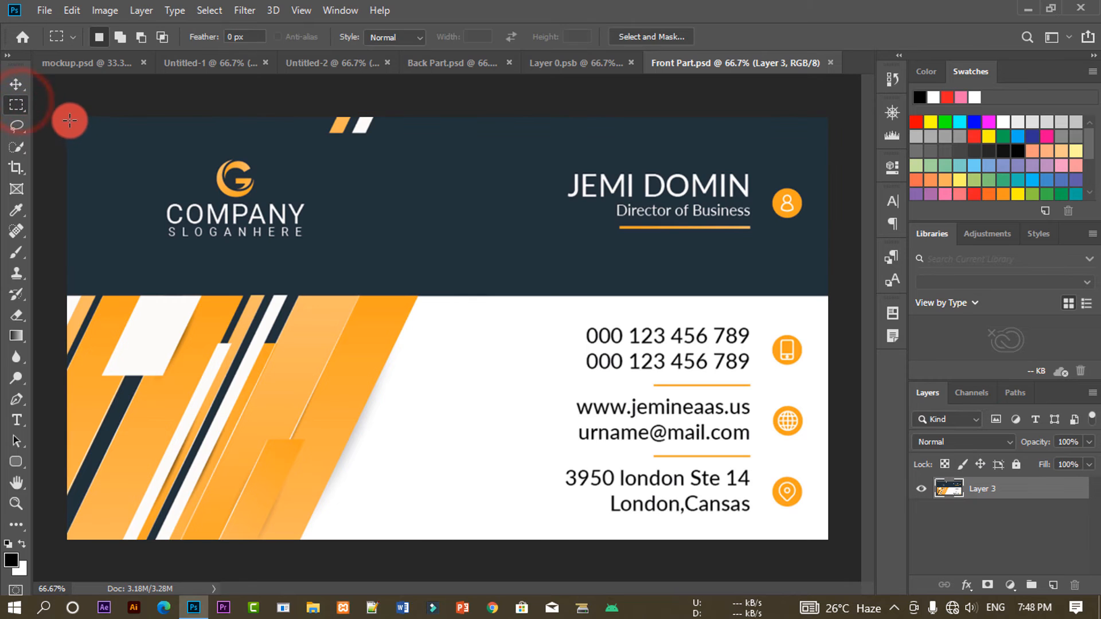
left_click_drag(68, 118, 865, 567)
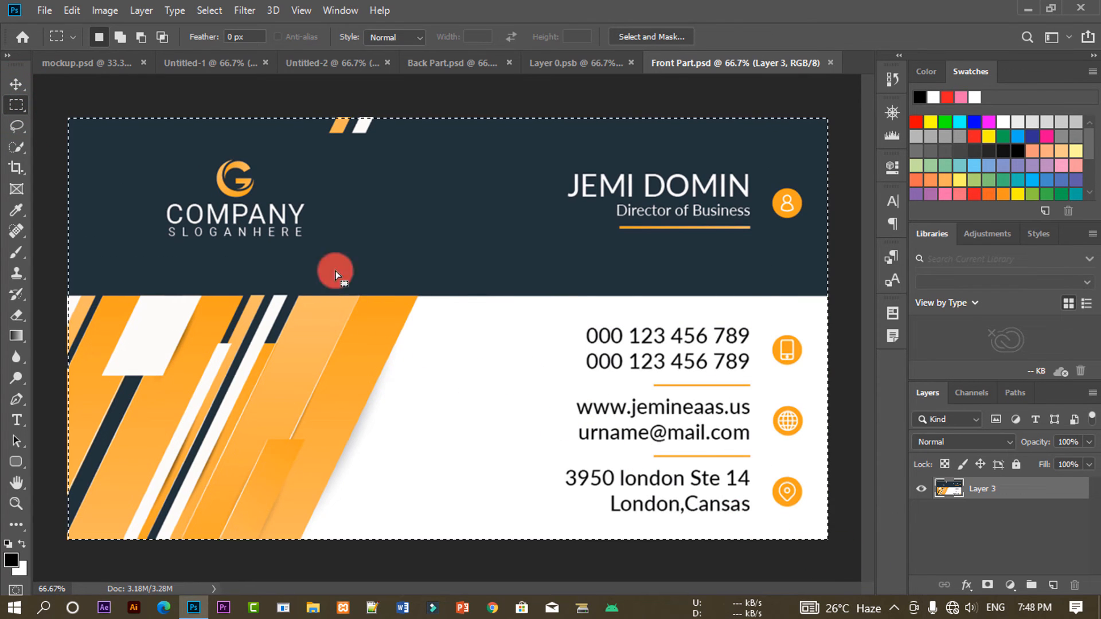
left_click(36, 12)
left_click(67, 12)
left_click(67, 13)
left_click(145, 162)
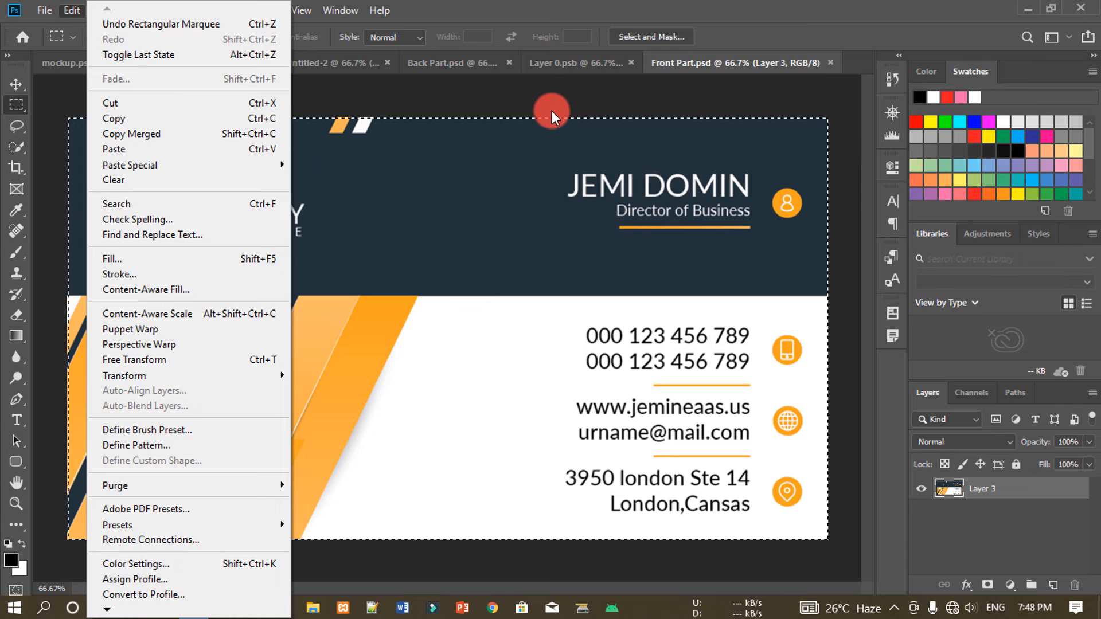
left_click(169, 133)
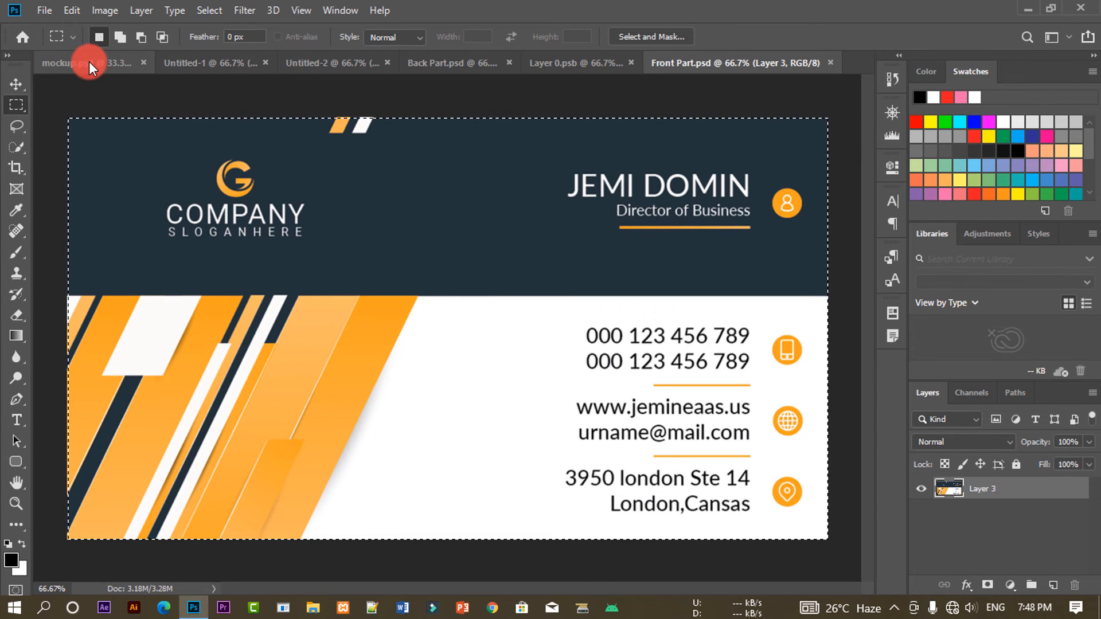
Step: Open the Front layer's smart object from mockup.psd and paste the copied front design into it
left_click(109, 63)
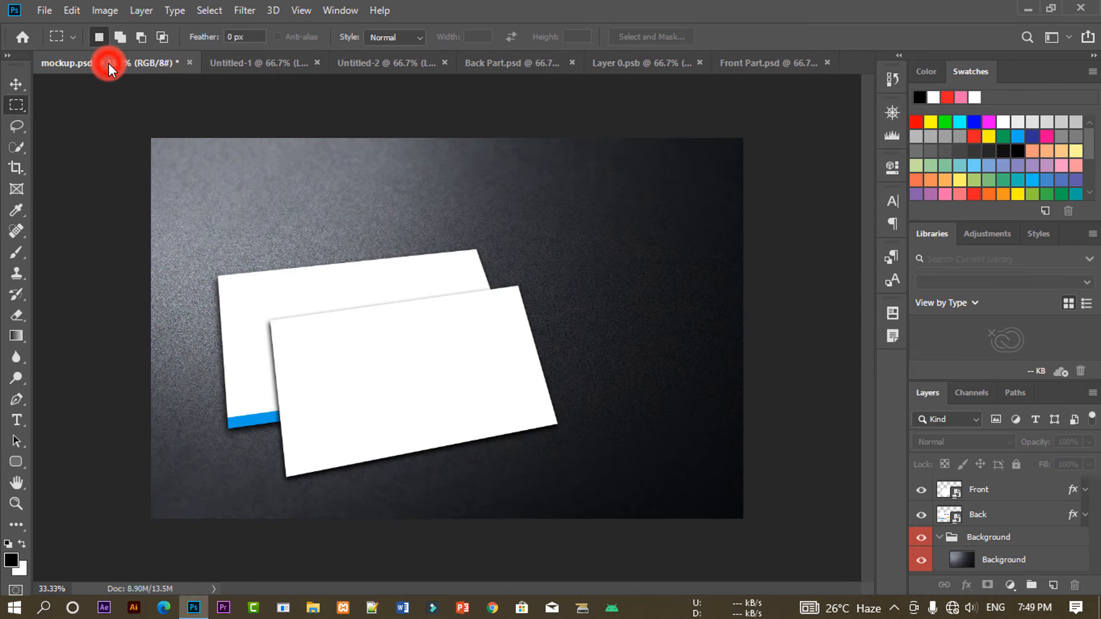
left_click(984, 486)
double_click(953, 495)
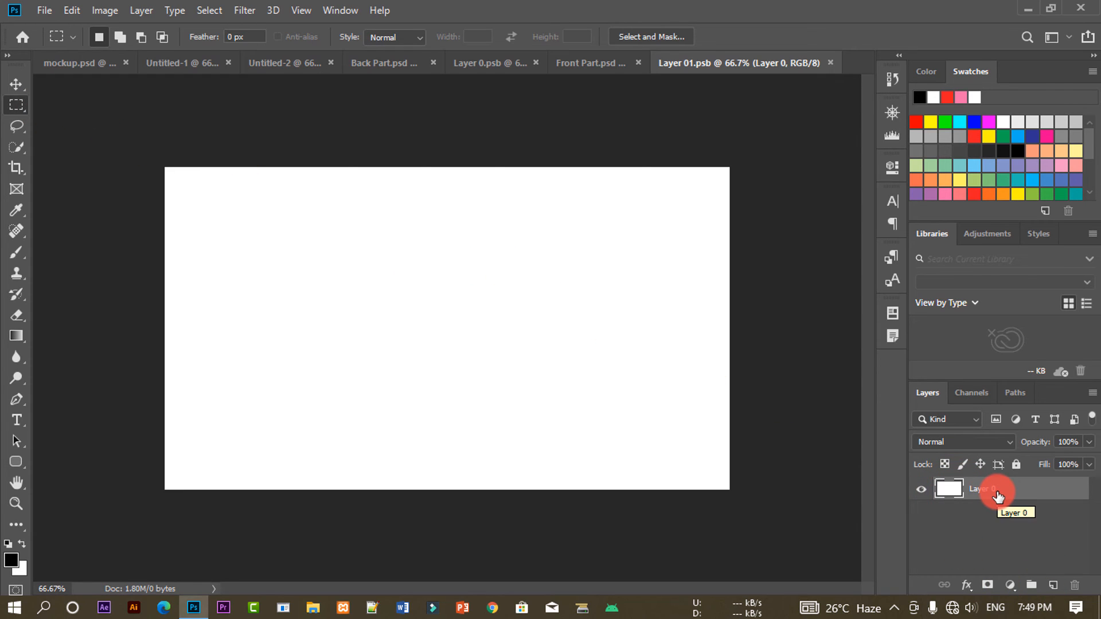
key("ctrl+v")
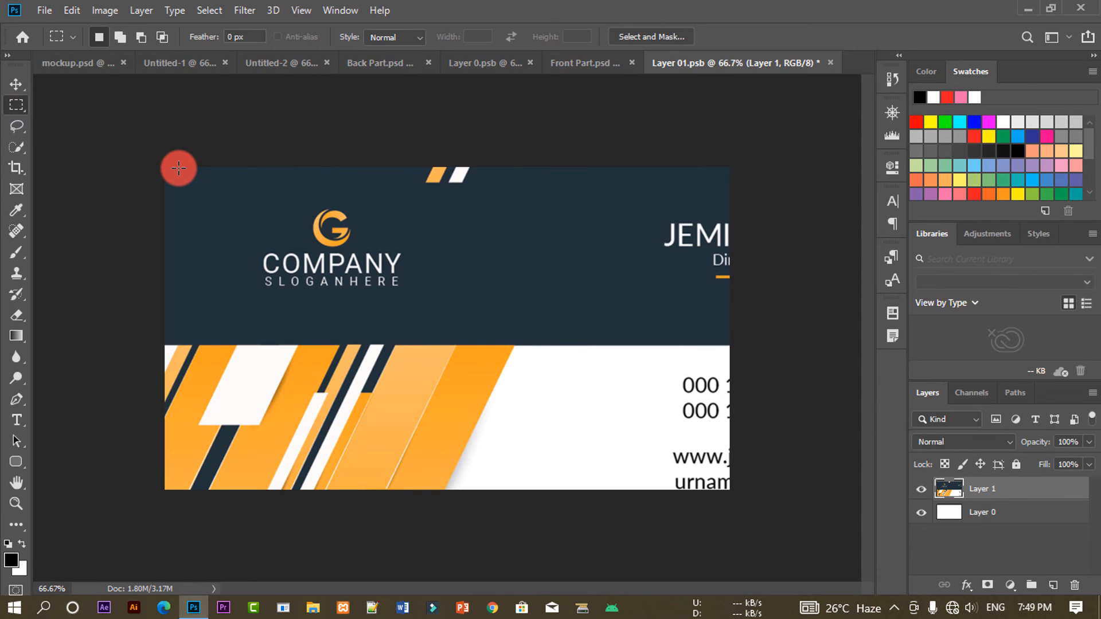
Step: Scale the pasted front design proportionally to about 77%, center it over the white card, then save and close the smart object
key("ctrl+t")
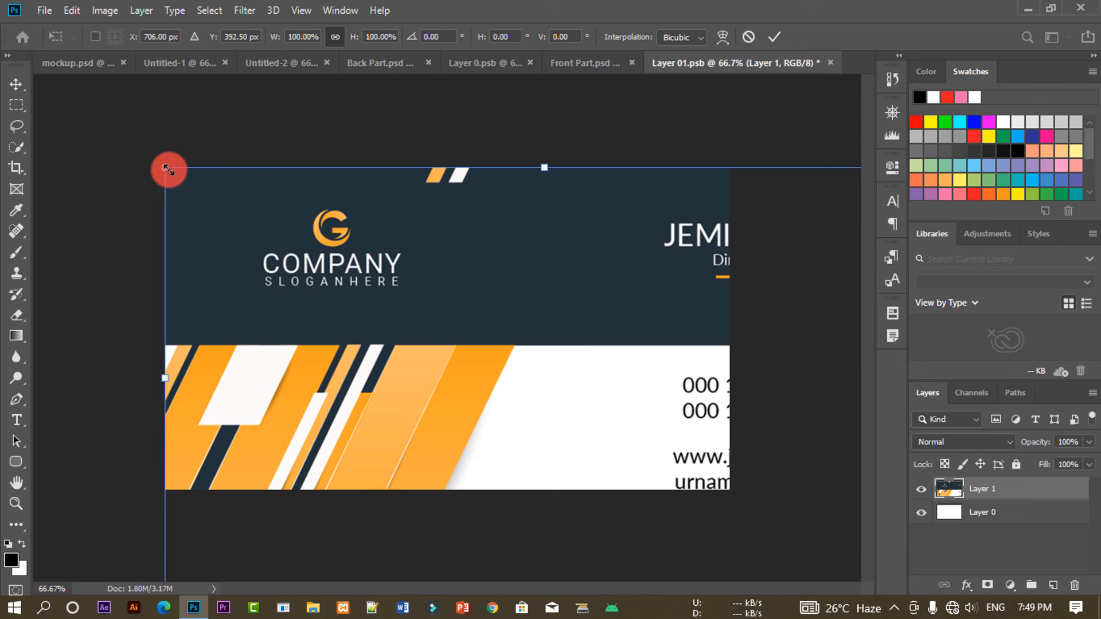
left_click_drag(168, 170, 482, 323)
left_click_drag(576, 418, 262, 243)
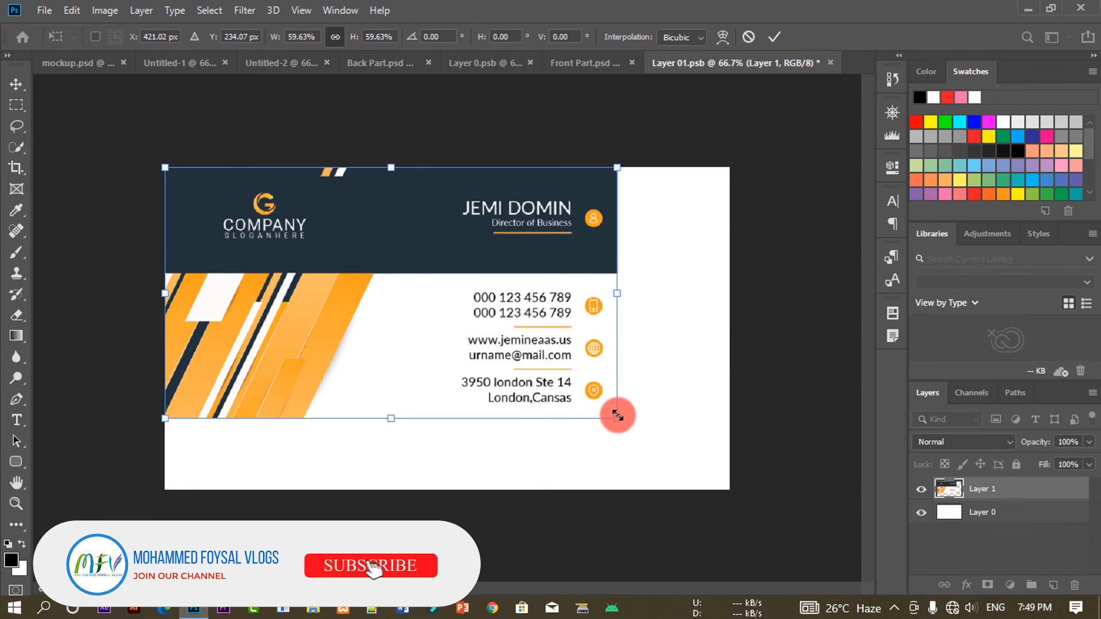
left_click_drag(617, 416, 748, 491)
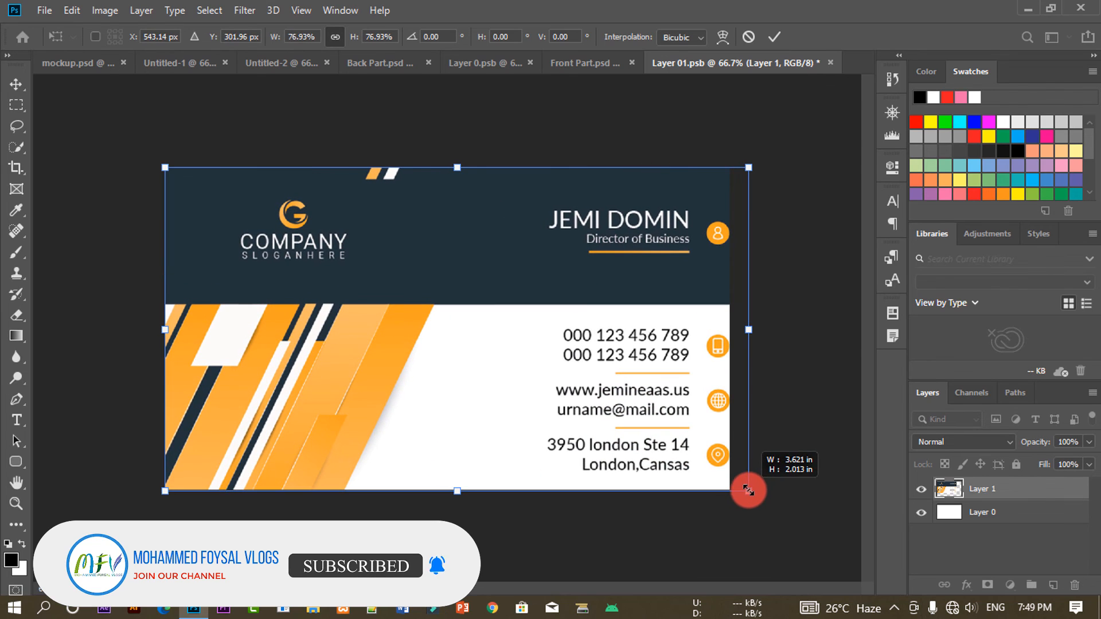
left_click_drag(652, 422, 642, 422)
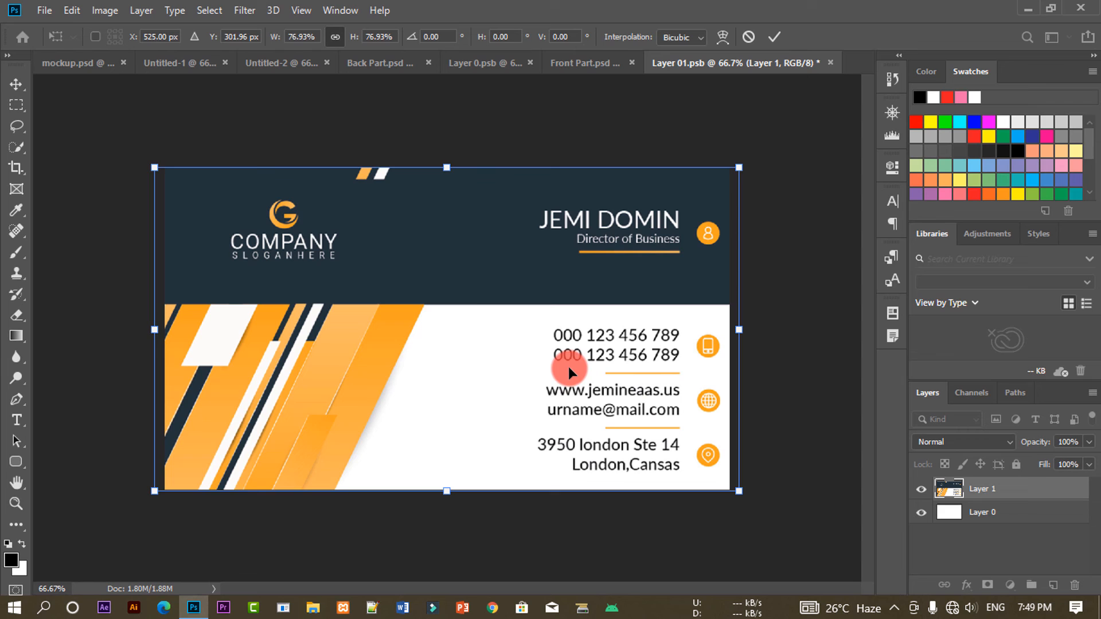
left_click(770, 38)
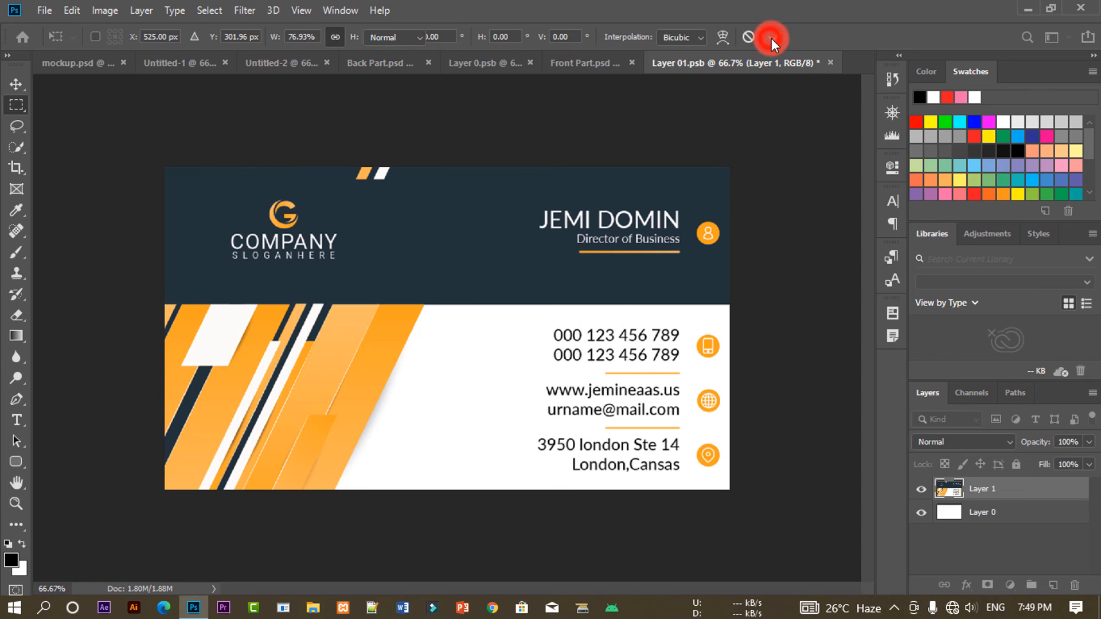
left_click(829, 62)
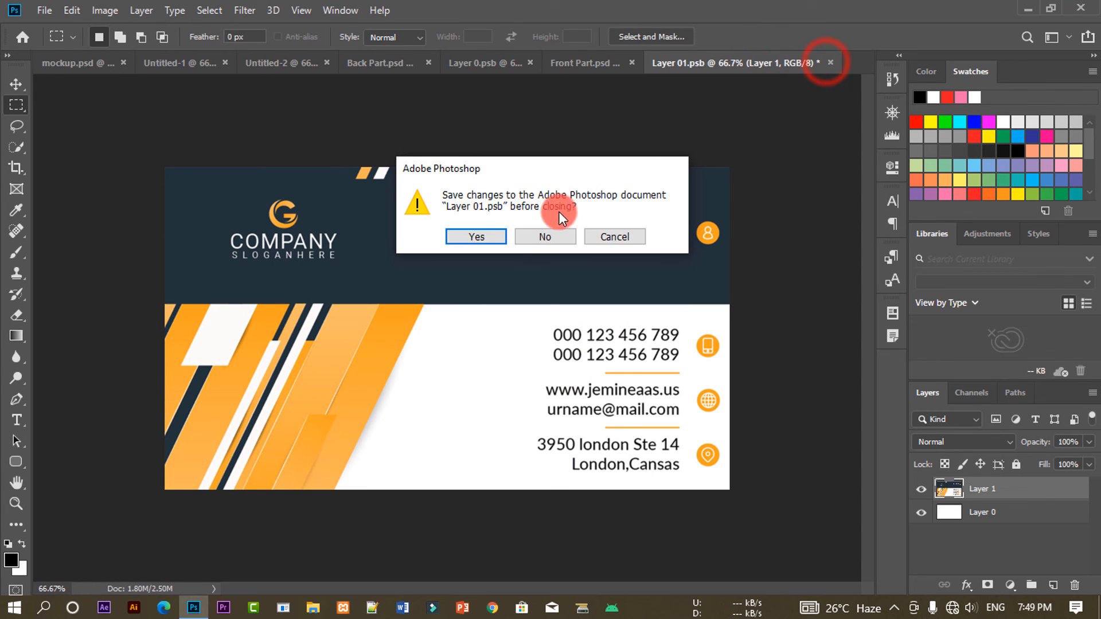
left_click(479, 235)
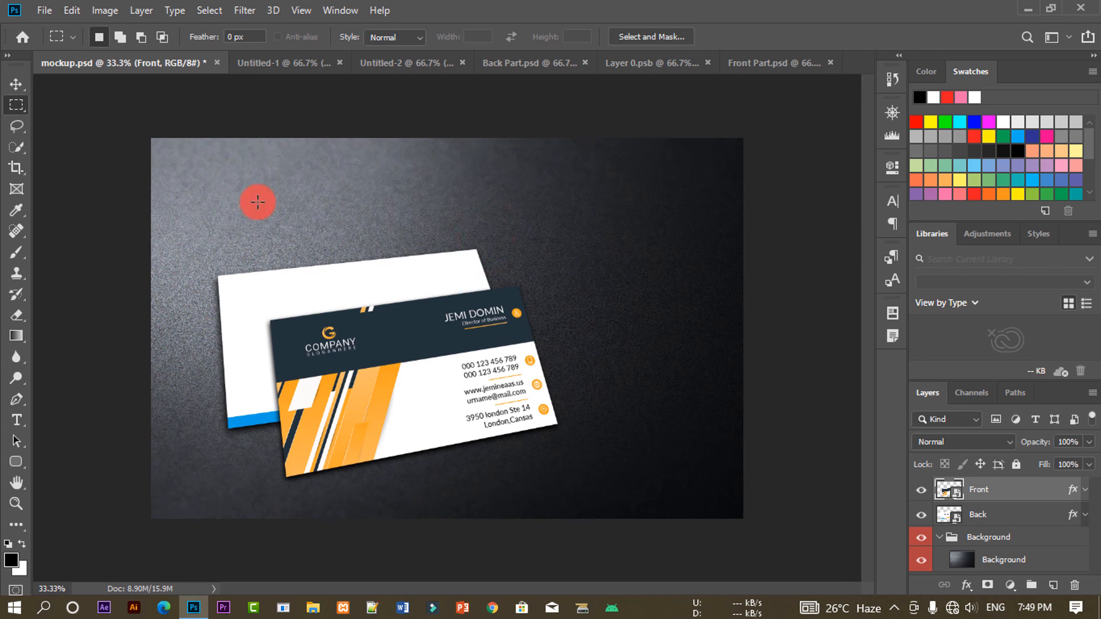
Step: Move the Front and Back cards together about 2.7 in right and 1.8 in up, toward the middle of the background
left_click(15, 85)
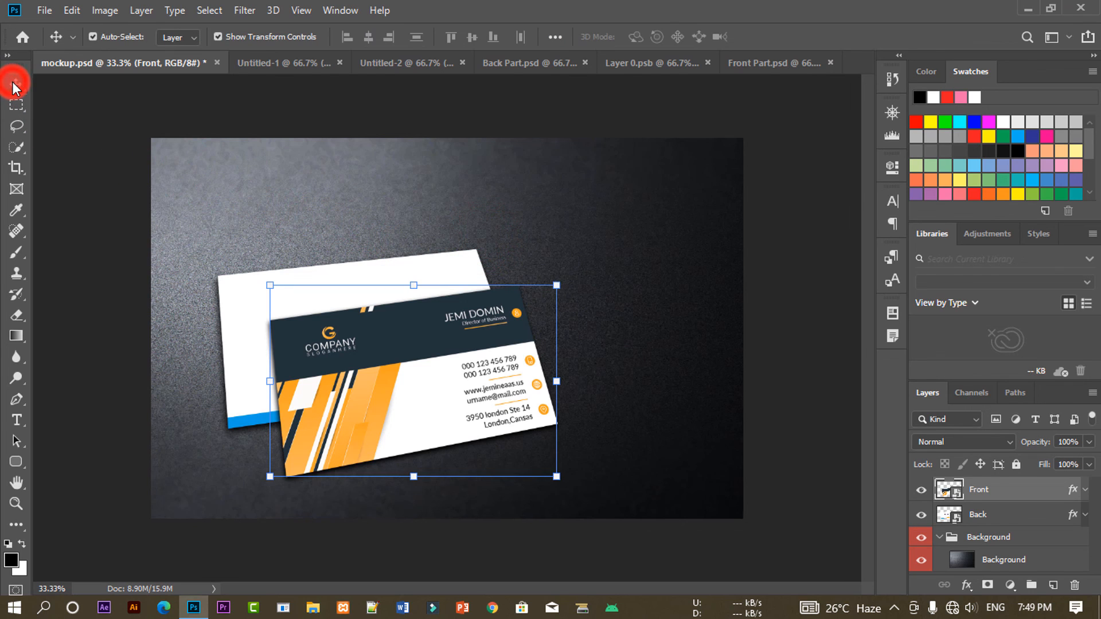
left_click(172, 94)
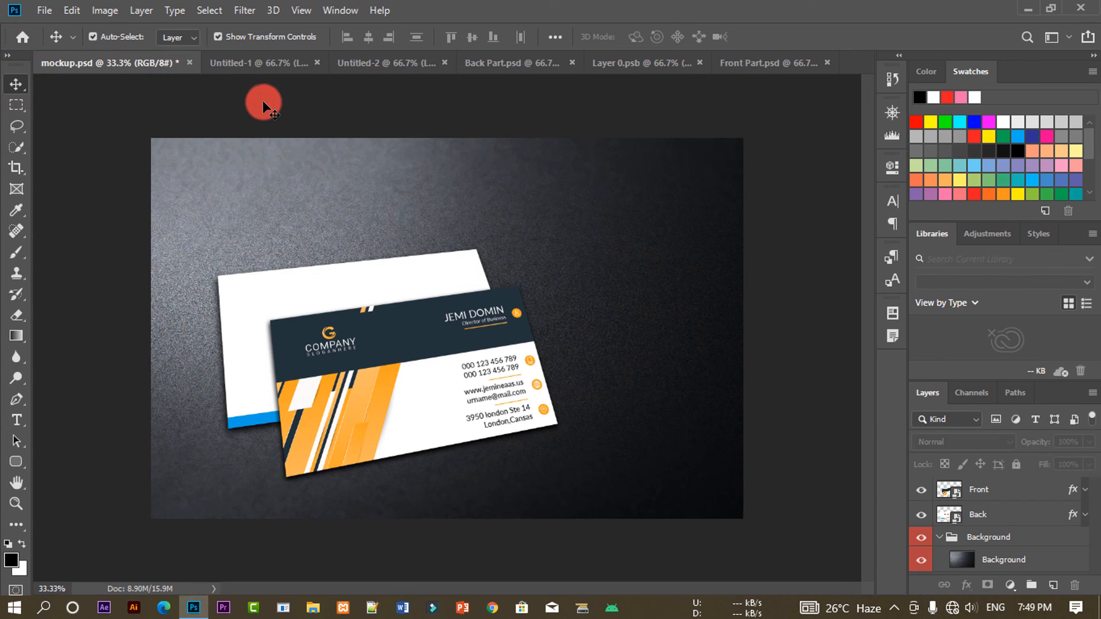
left_click(1003, 497)
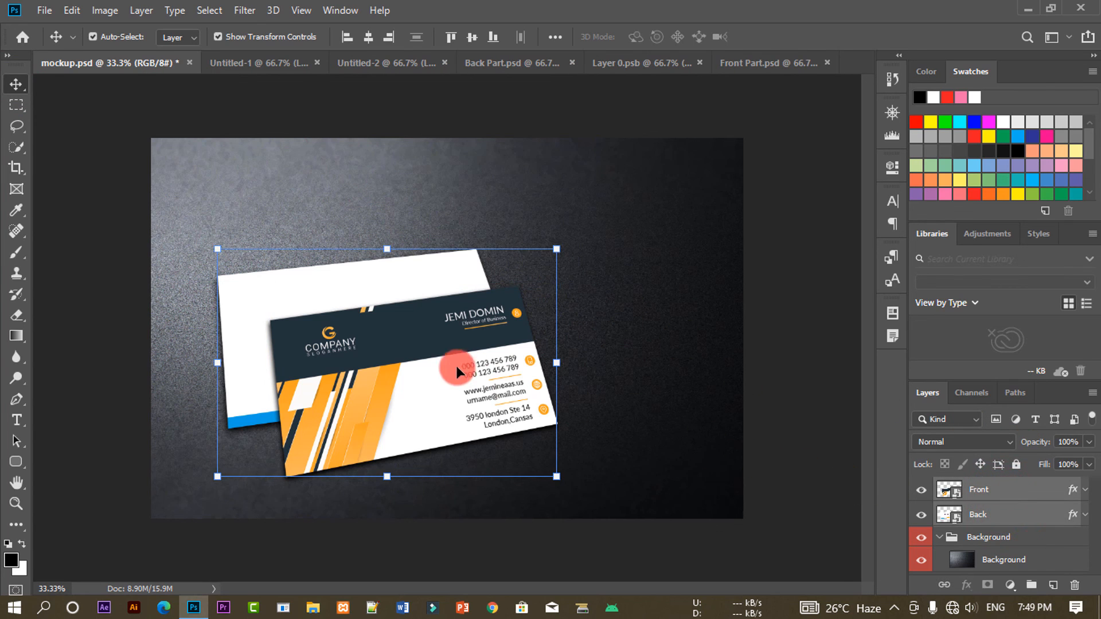
left_click_drag(457, 370, 510, 335)
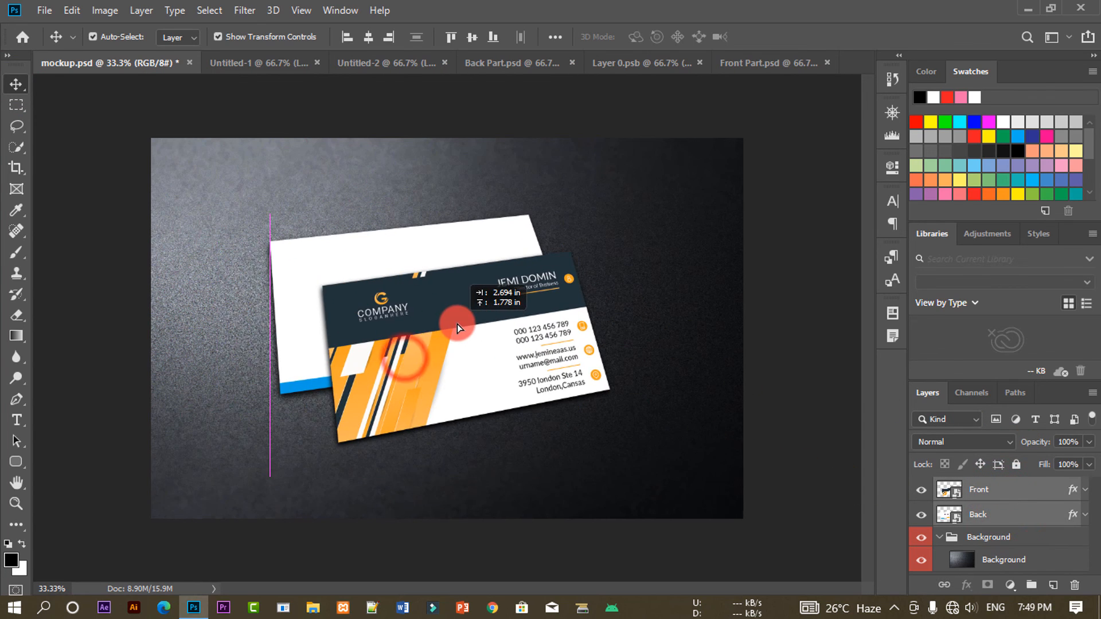
left_click(519, 108)
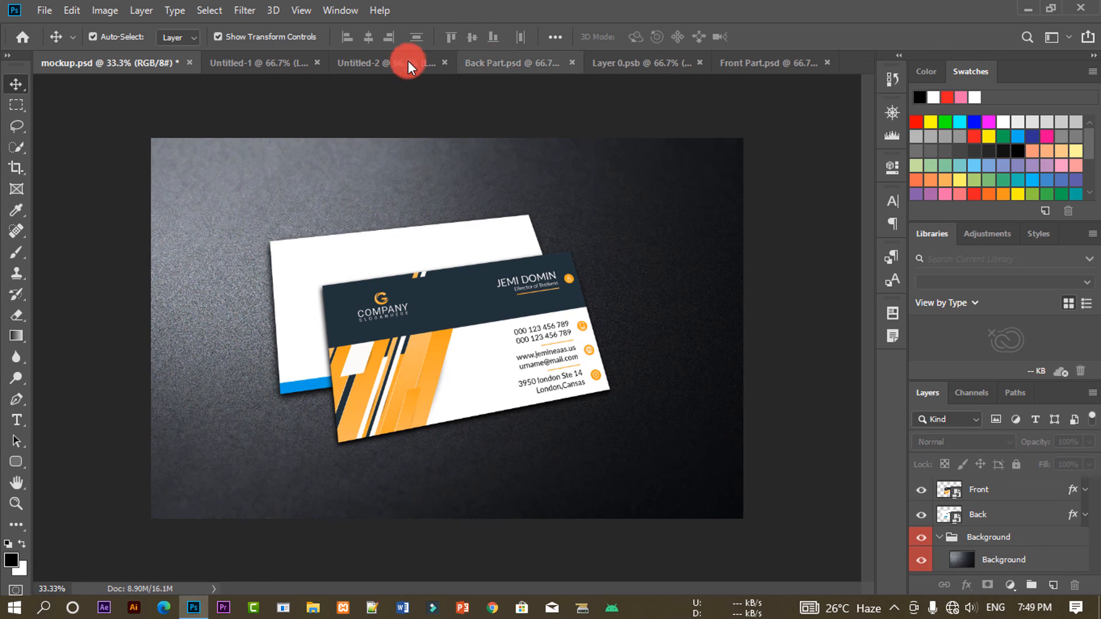
left_click(45, 12)
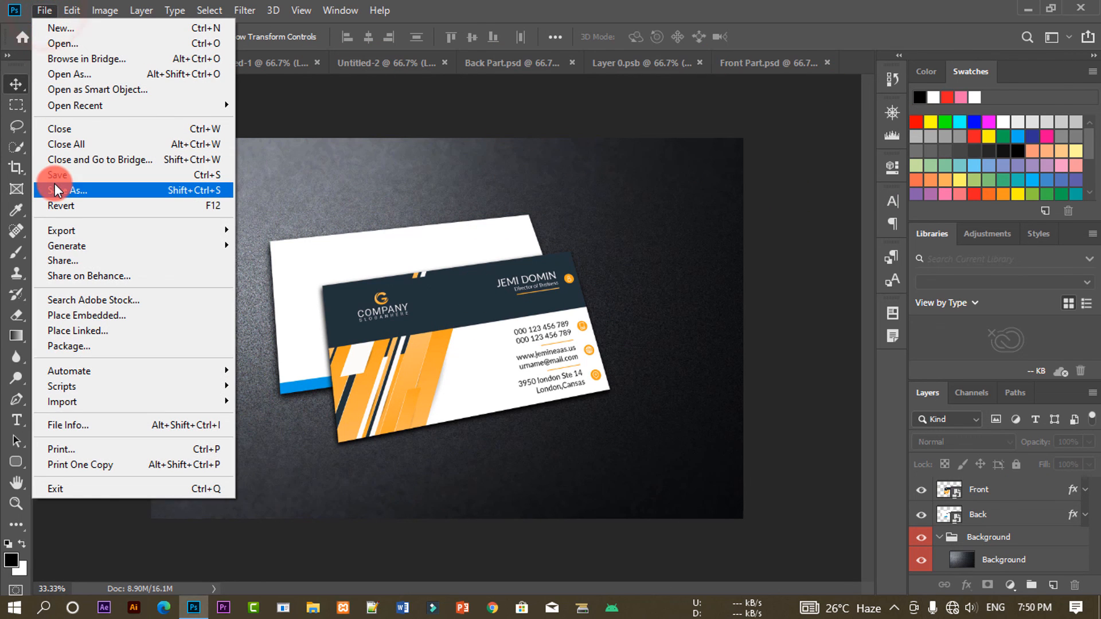
left_click(65, 191)
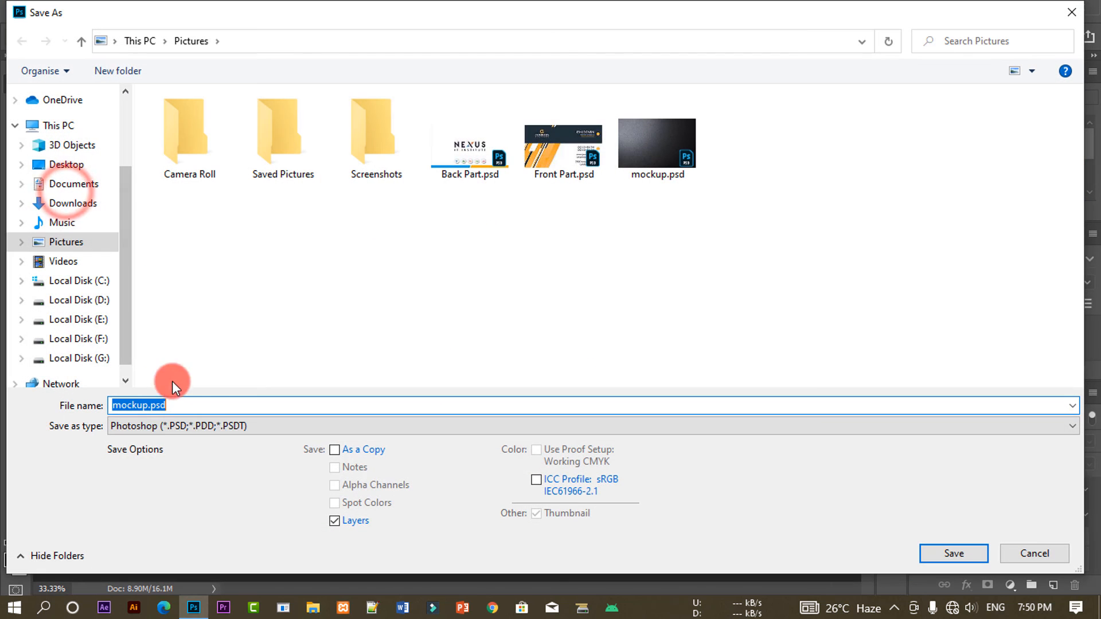
left_click(206, 429)
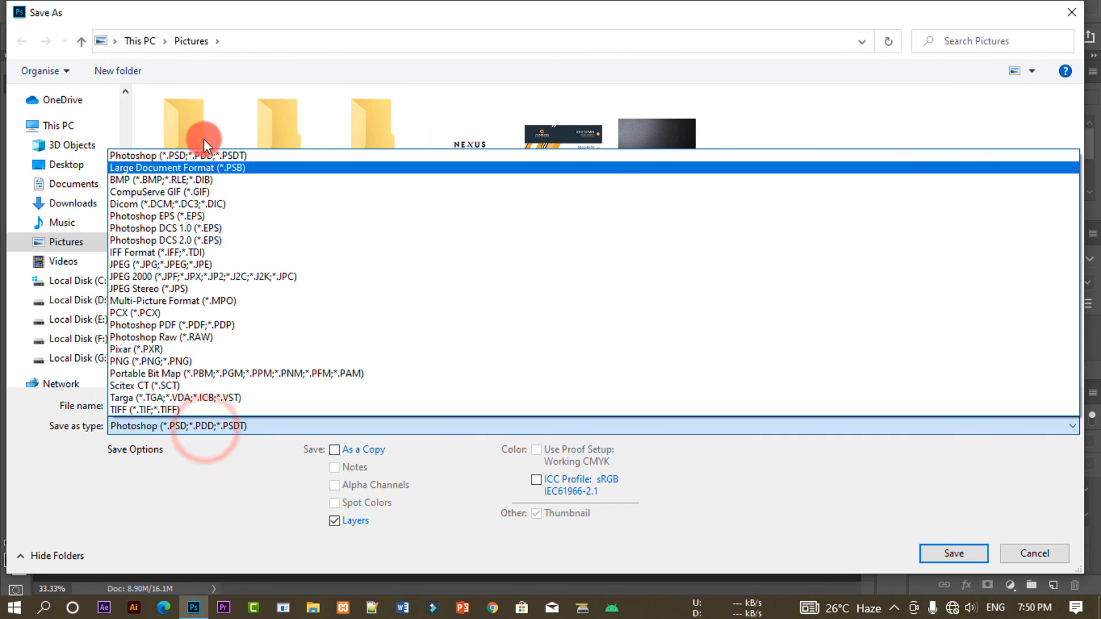
left_click(197, 153)
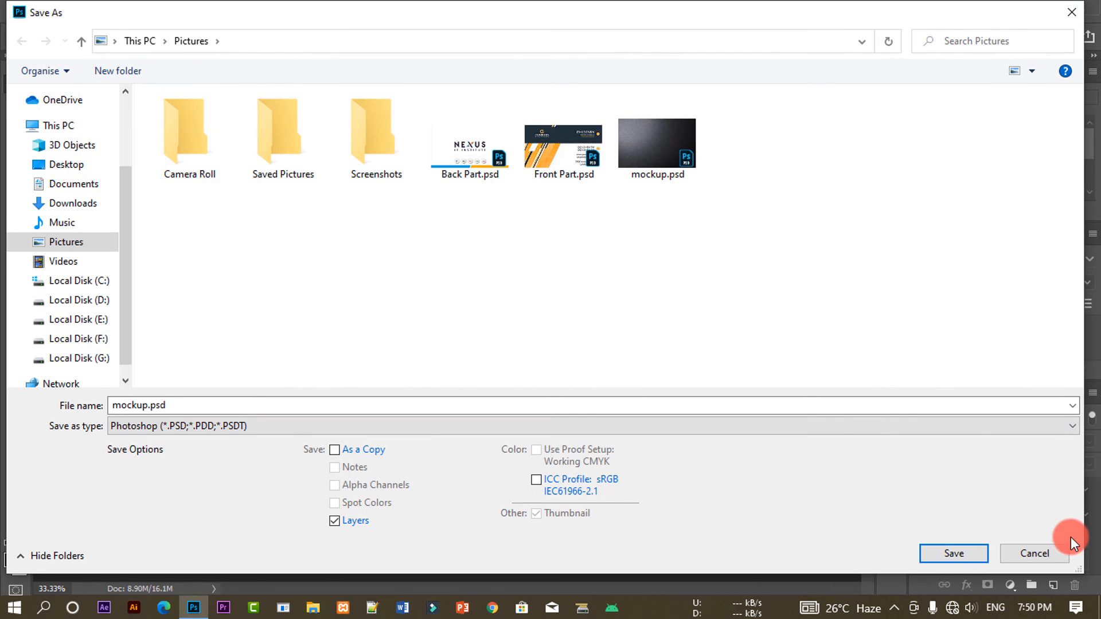
left_click(1047, 550)
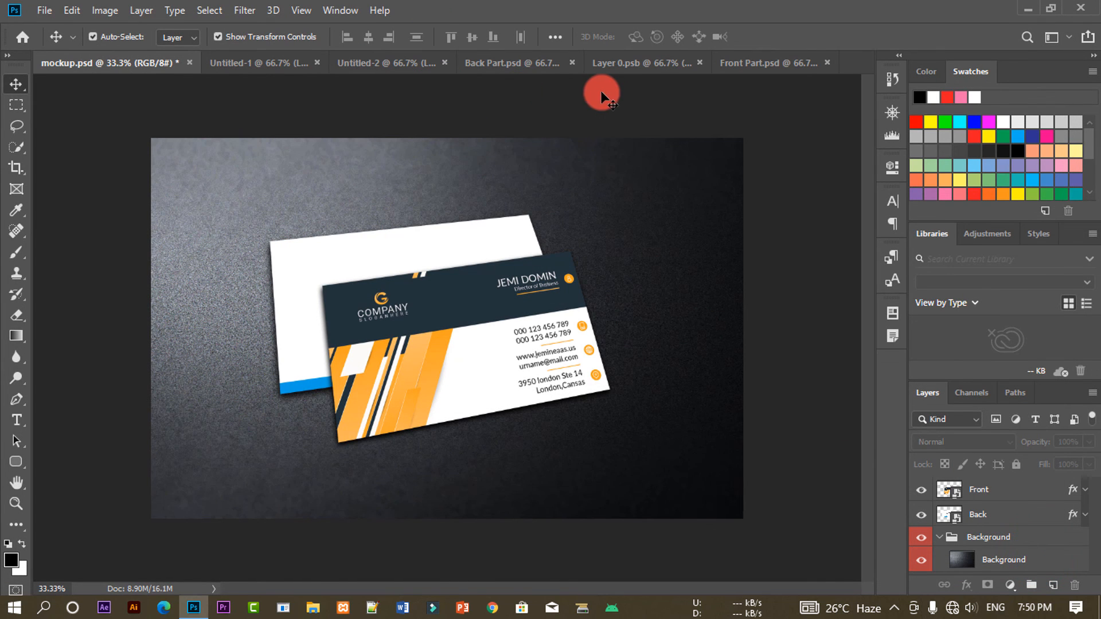
Step: Close Back Part.psd, Untitled-2, Layer 0.psb, Front Part.psd and Untitled-1, discarding unsaved changes and leaving only mockup.psd open
left_click(567, 67)
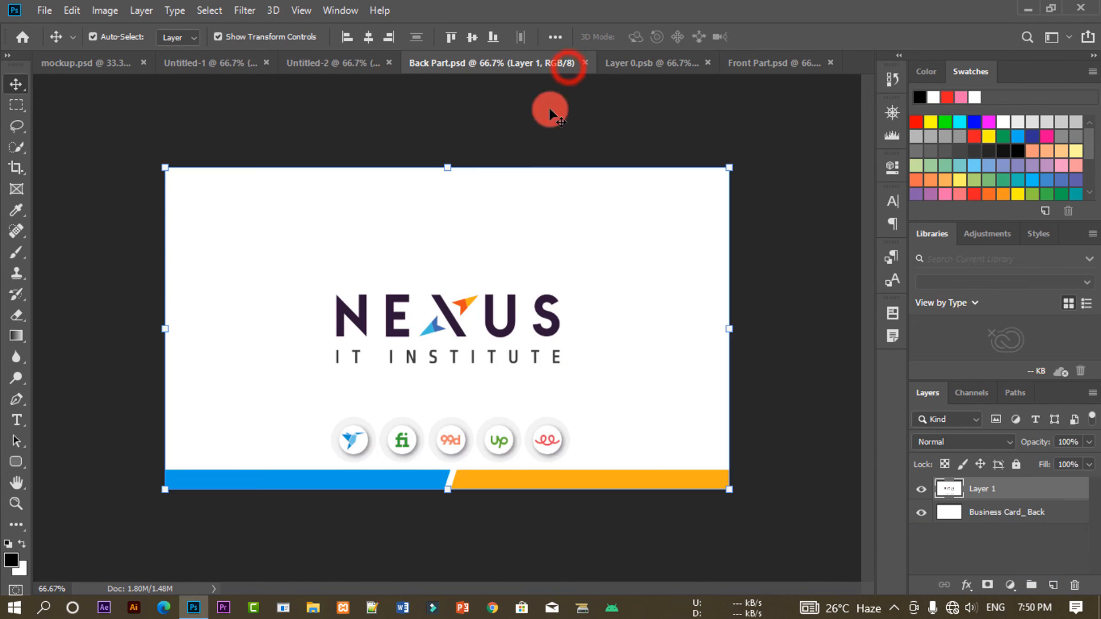
left_click(581, 64)
left_click(511, 63)
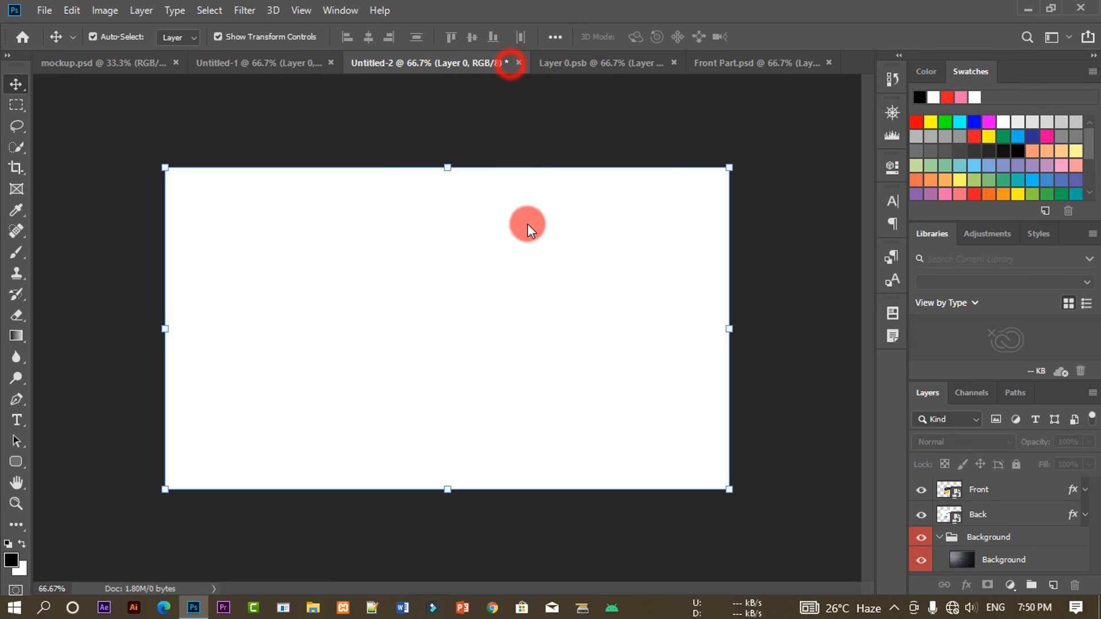
left_click(554, 232)
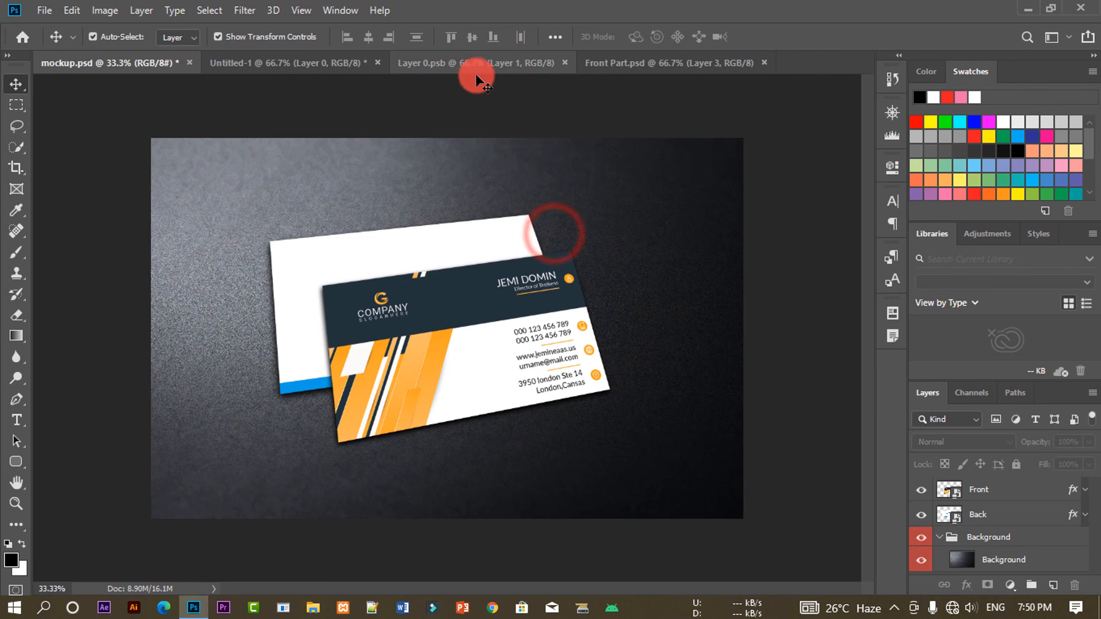
left_click(562, 65)
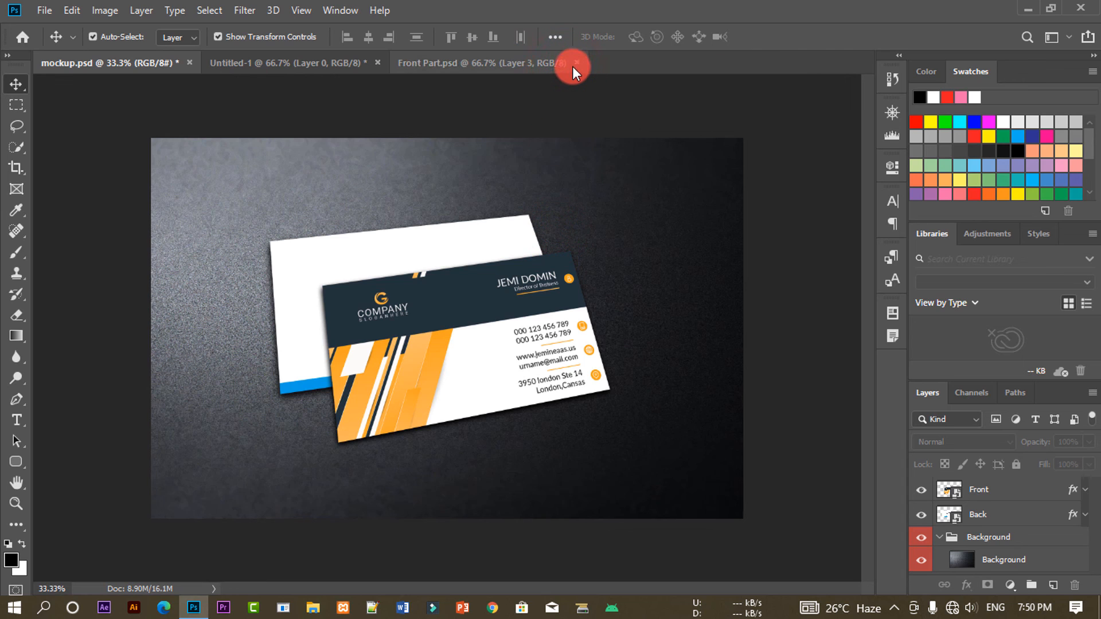
left_click(574, 64)
left_click(380, 62)
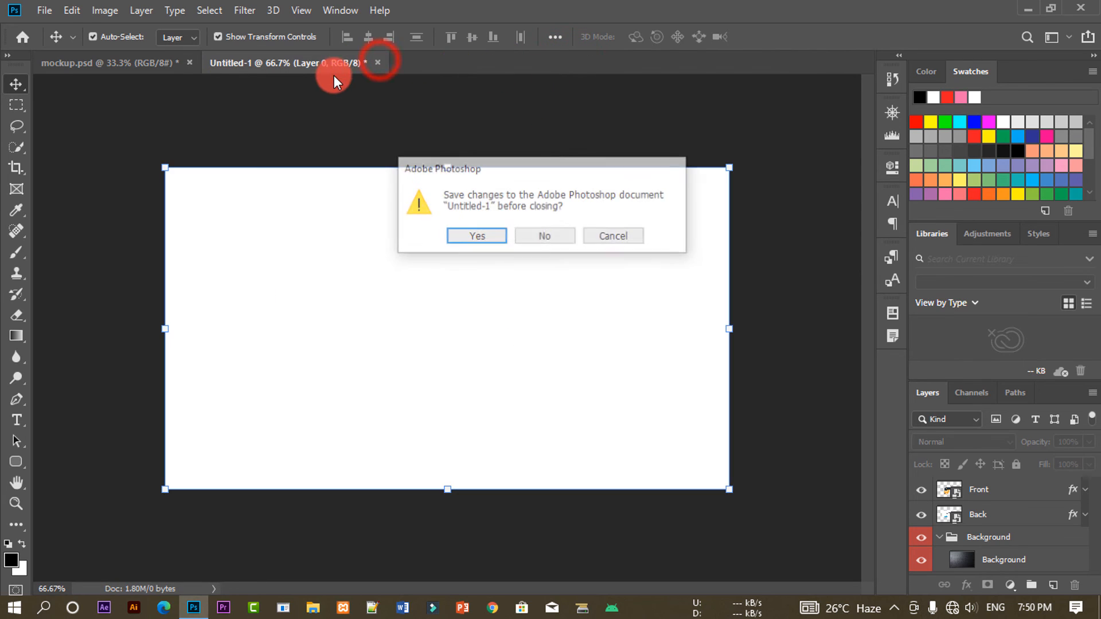
left_click(545, 232)
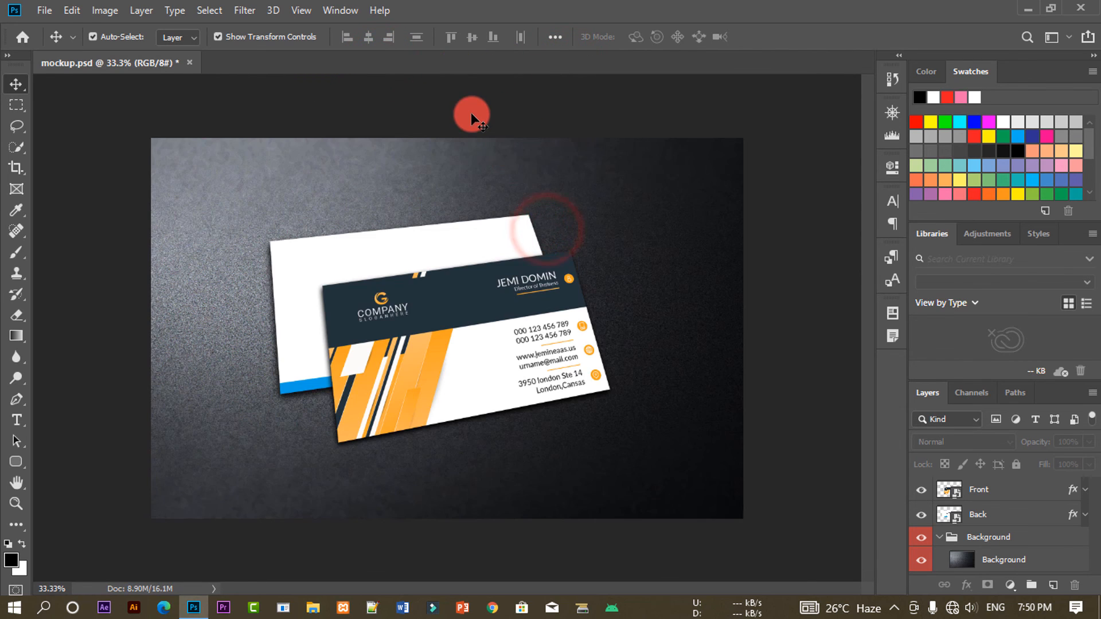